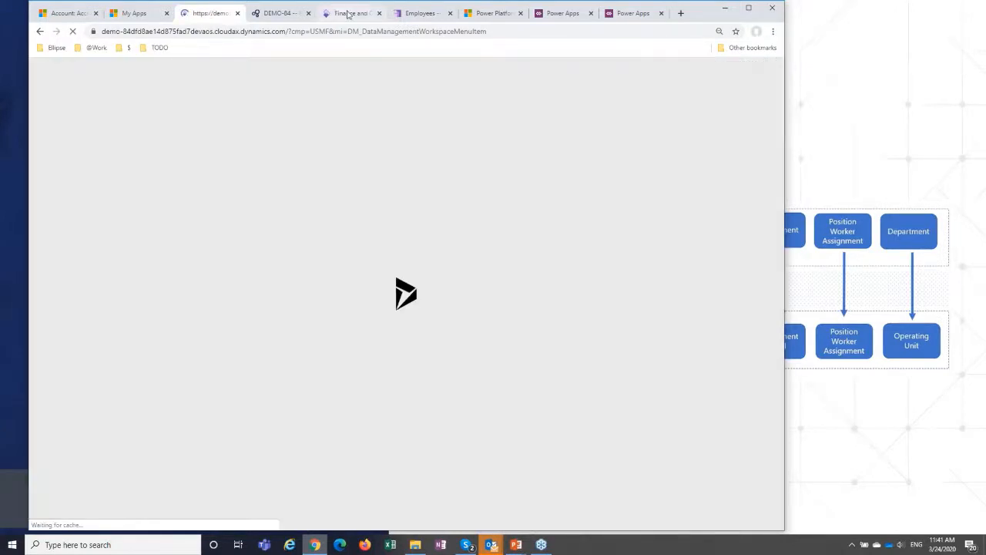
# Start a new session for the expired Finance and Operations page, and open Data integration in the Power Platform admin center.
pyautogui.click(352, 14)
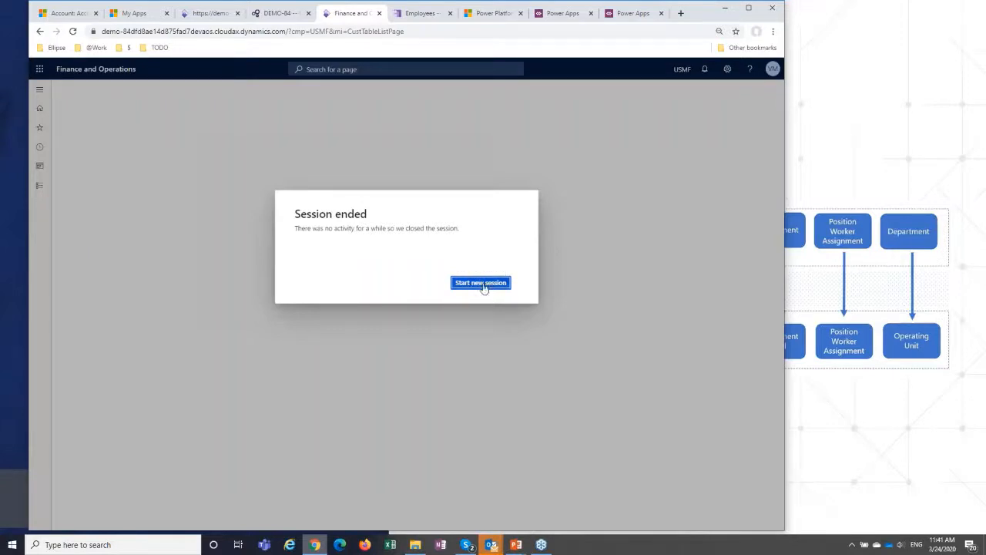
pyautogui.click(420, 13)
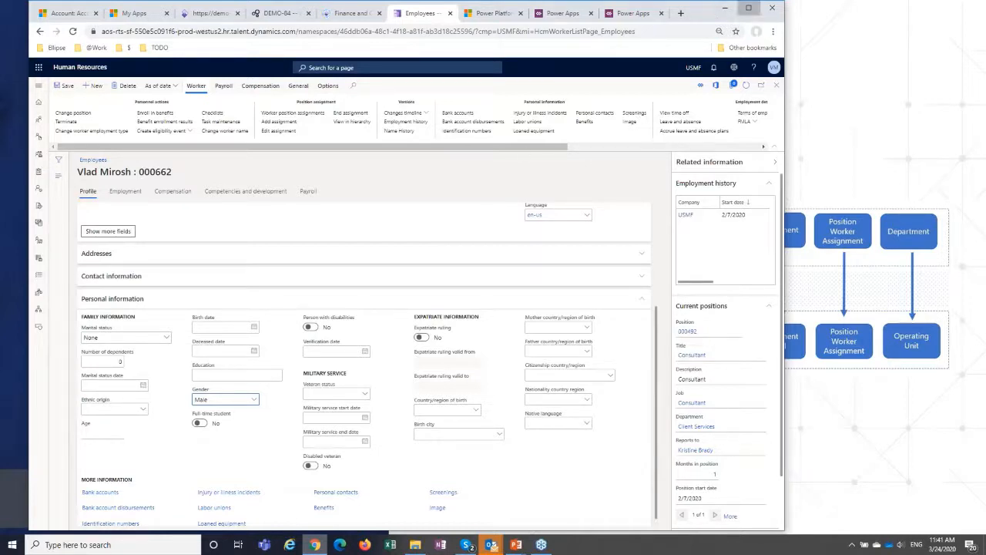
pyautogui.click(749, 8)
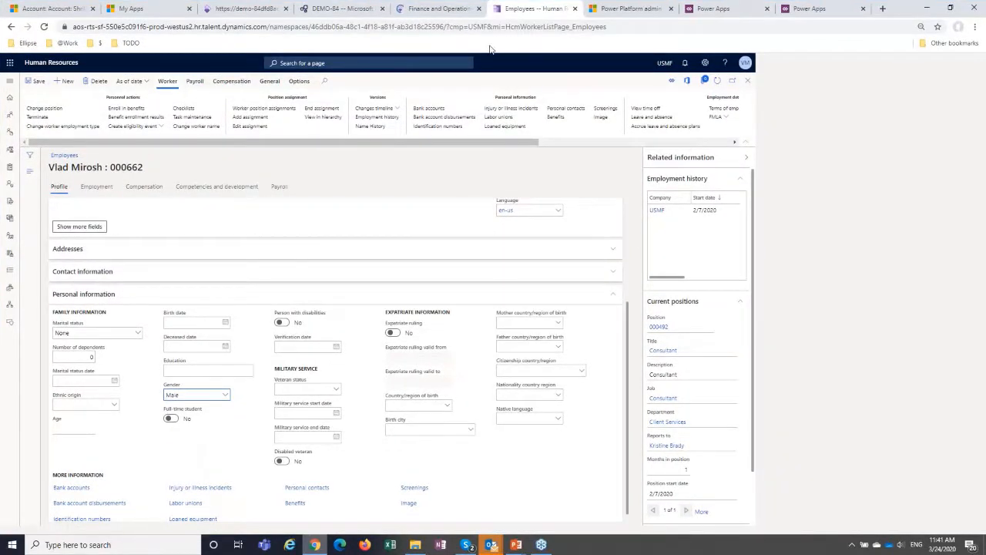
pyautogui.click(624, 9)
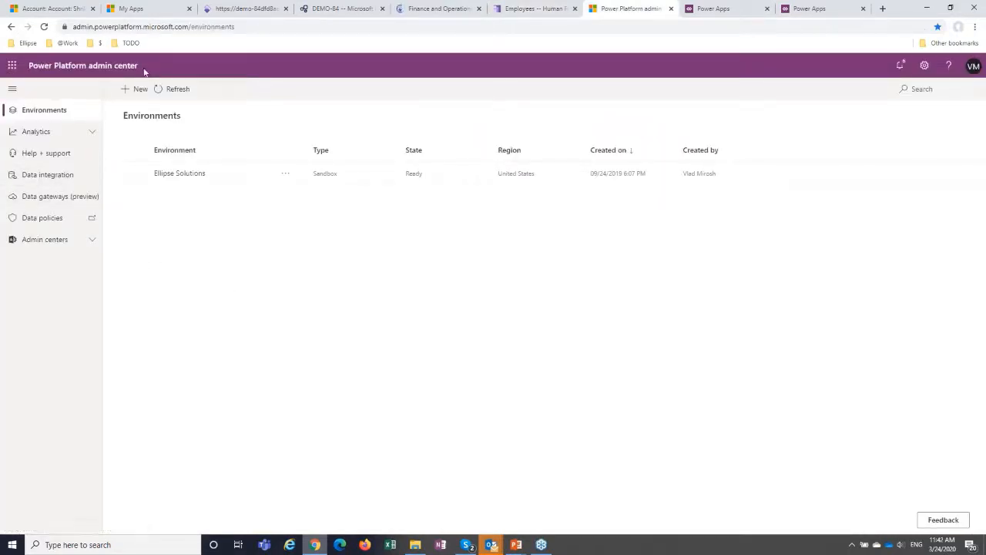
pyautogui.click(44, 175)
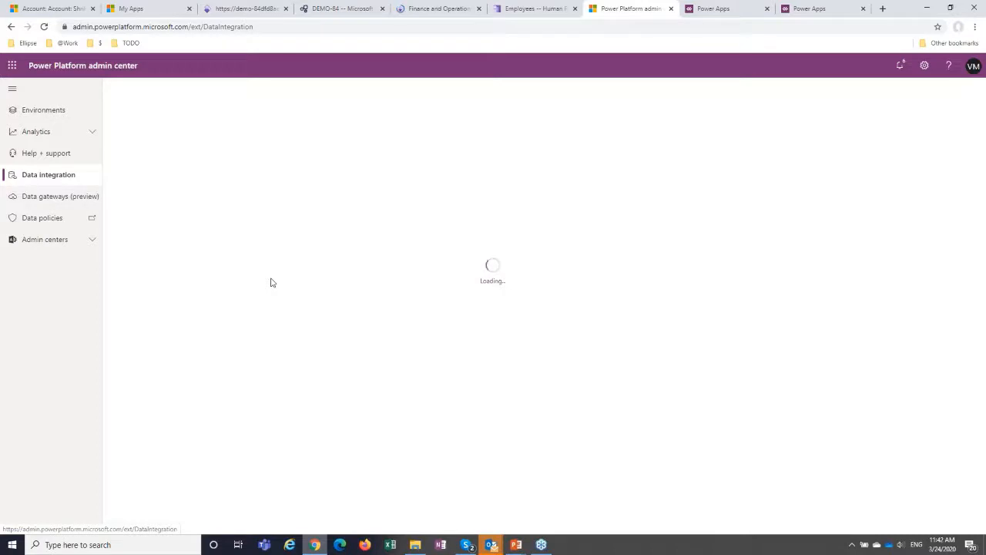
# Switch to Finance and Operations and display the pages of the Human resources module.
pyautogui.click(333, 10)
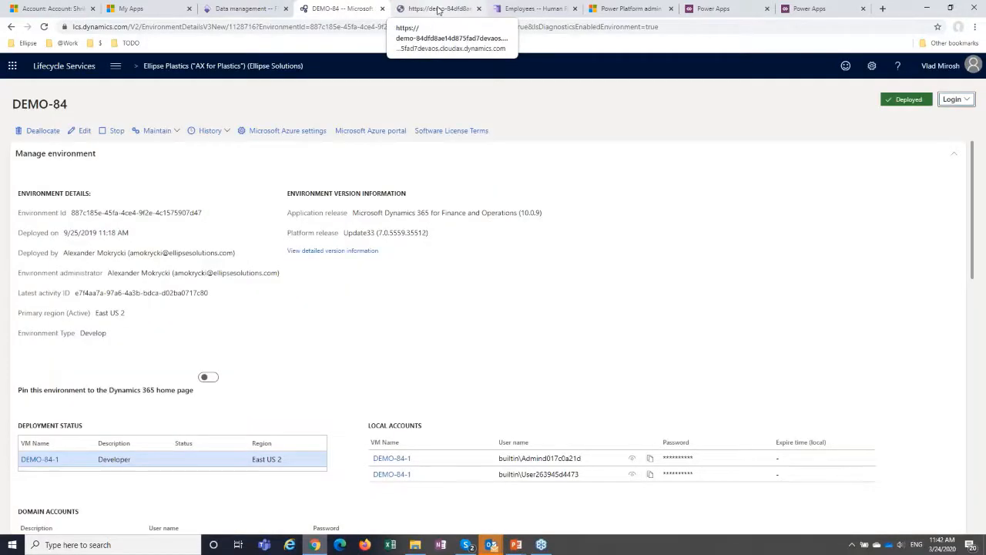
pyautogui.click(438, 10)
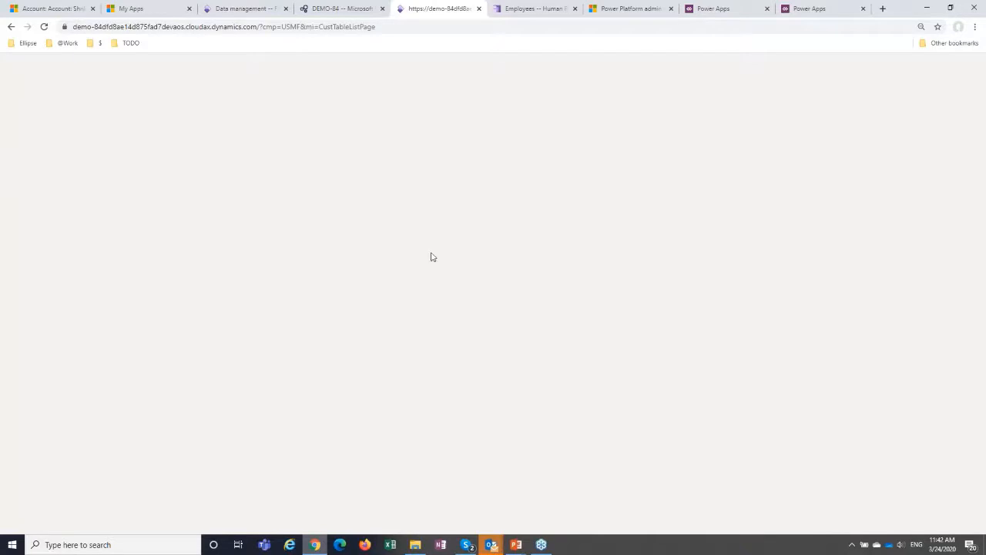
pyautogui.click(439, 274)
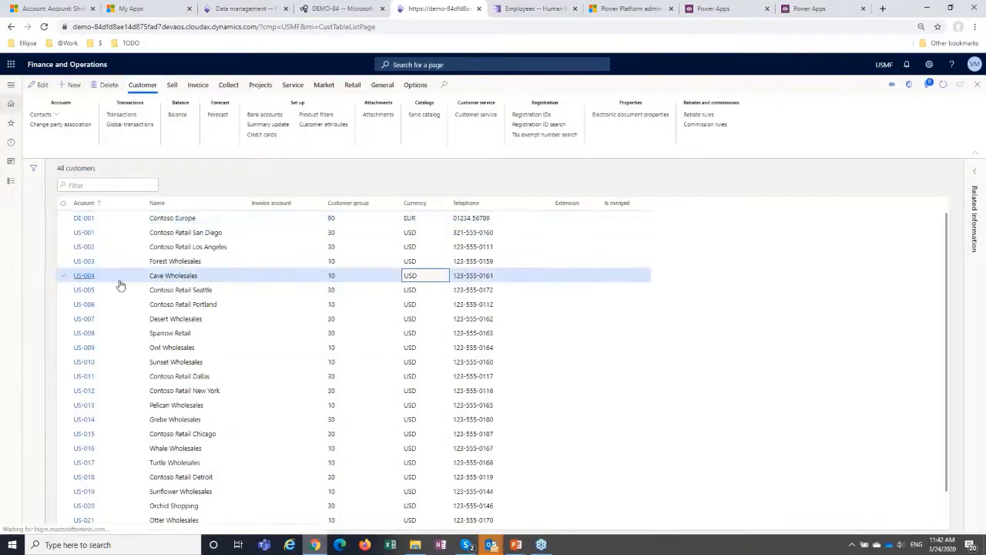
pyautogui.click(11, 182)
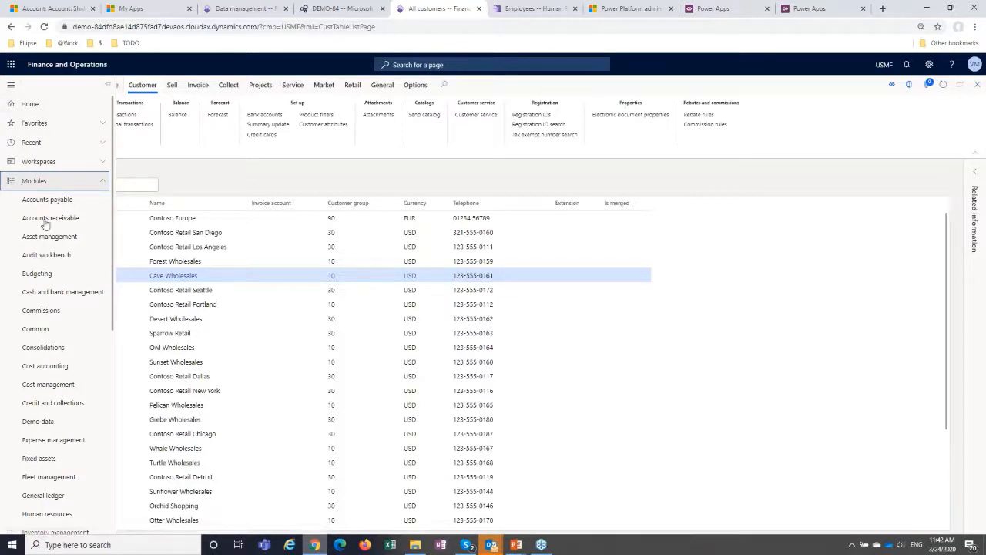
pyautogui.scroll(-5, 66, 362)
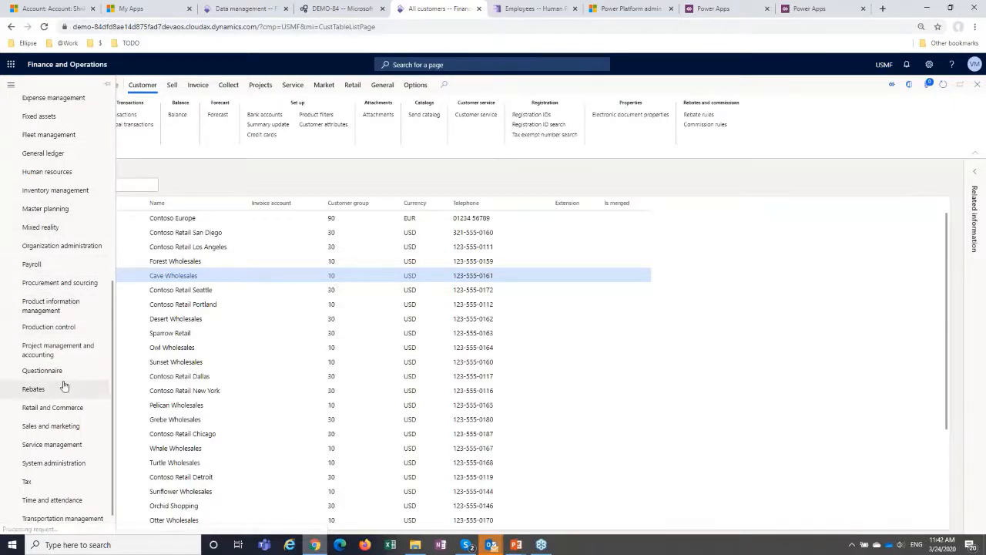
pyautogui.click(47, 174)
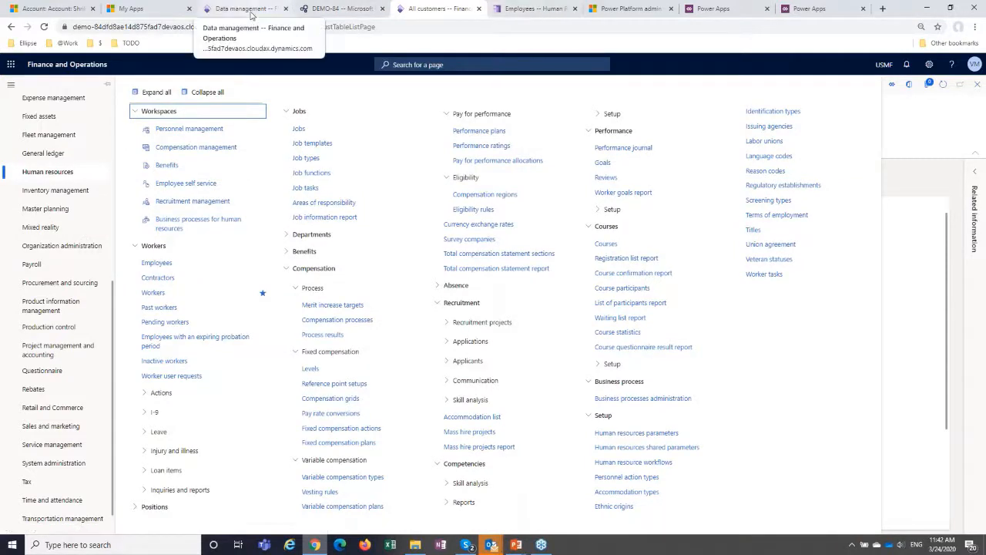
# Switch to Dynamics 365 Human Resources and open the employee list from the Personnel management workspace.
pyautogui.click(540, 9)
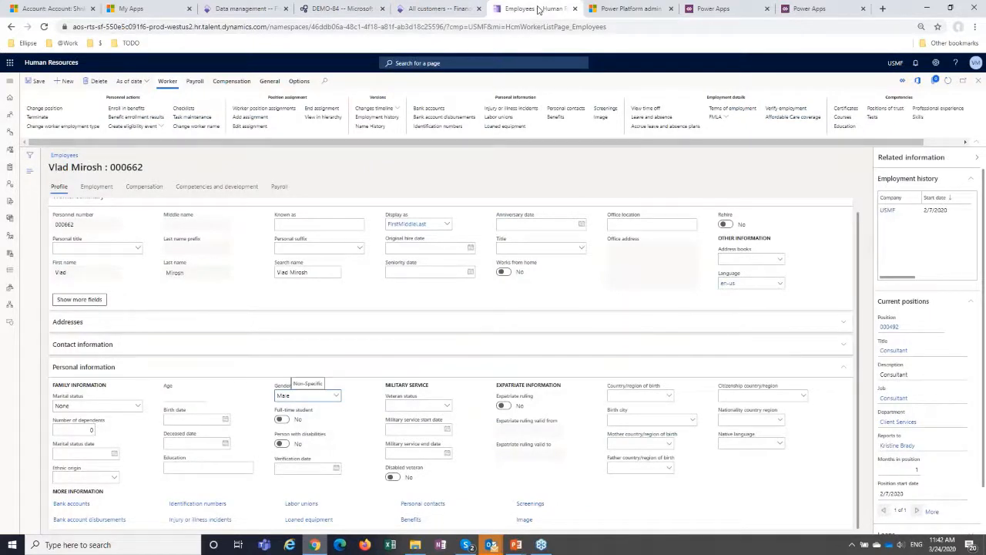
pyautogui.click(31, 175)
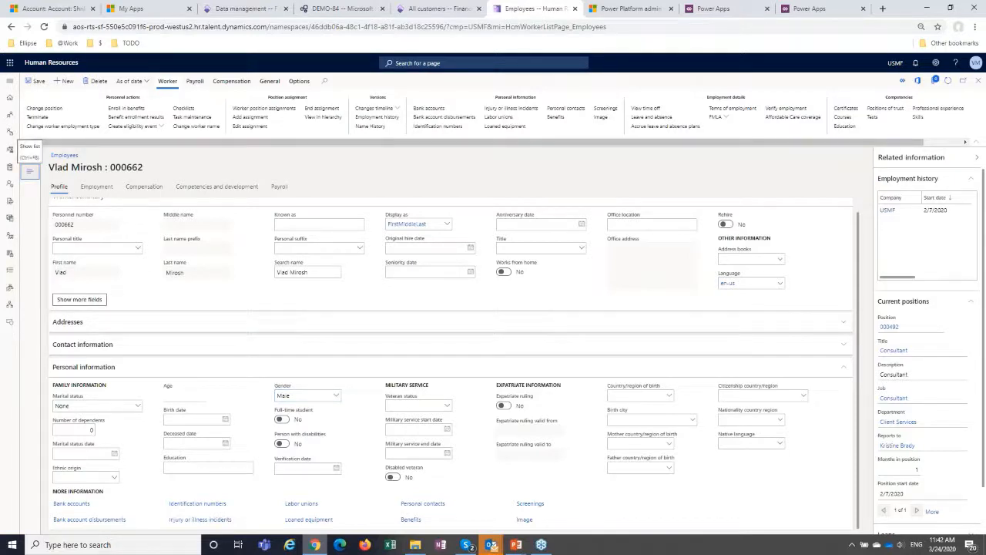
pyautogui.click(10, 84)
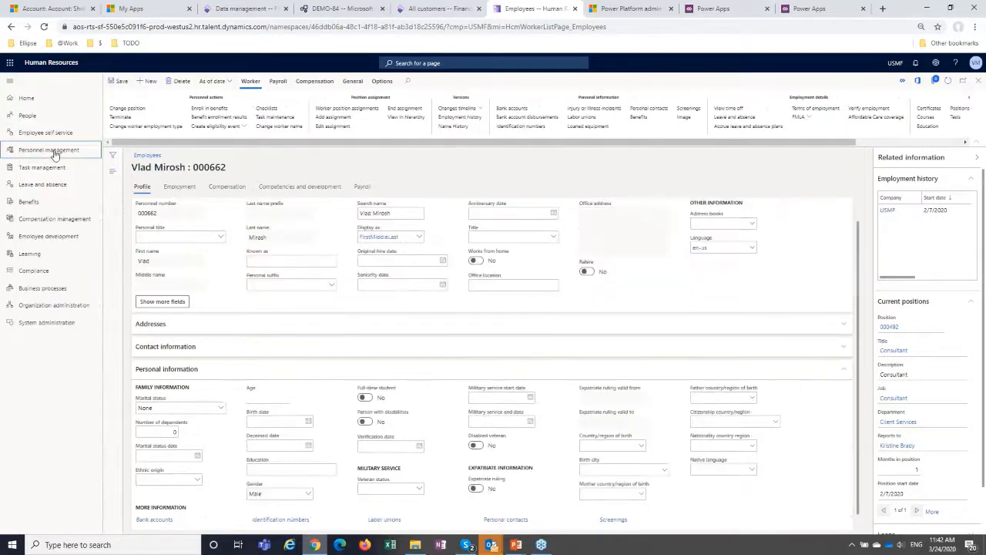
pyautogui.click(54, 152)
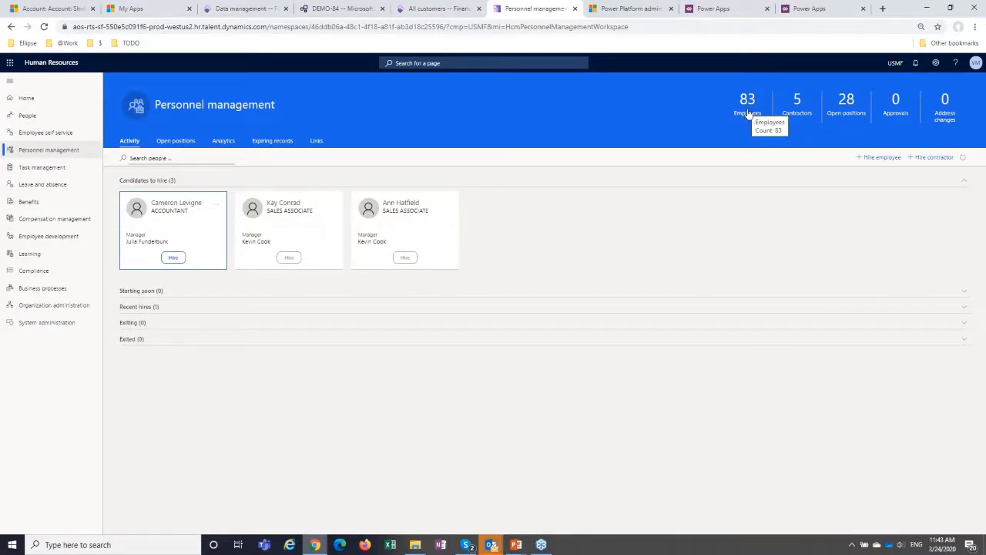
pyautogui.click(748, 114)
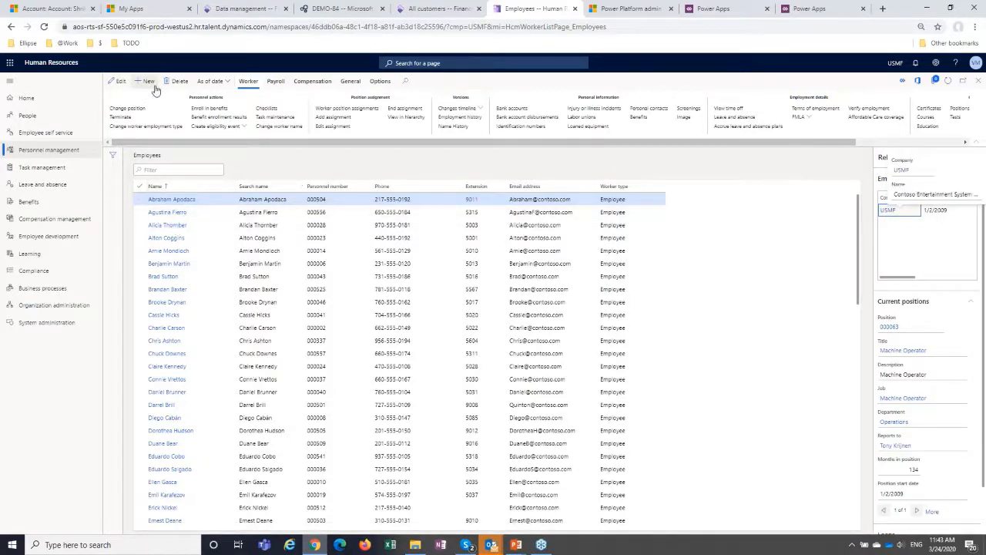
# Look over the Power Apps app list, Worker entity data, employee list and Data management workspace in the open browser pages.
pyautogui.click(950, 8)
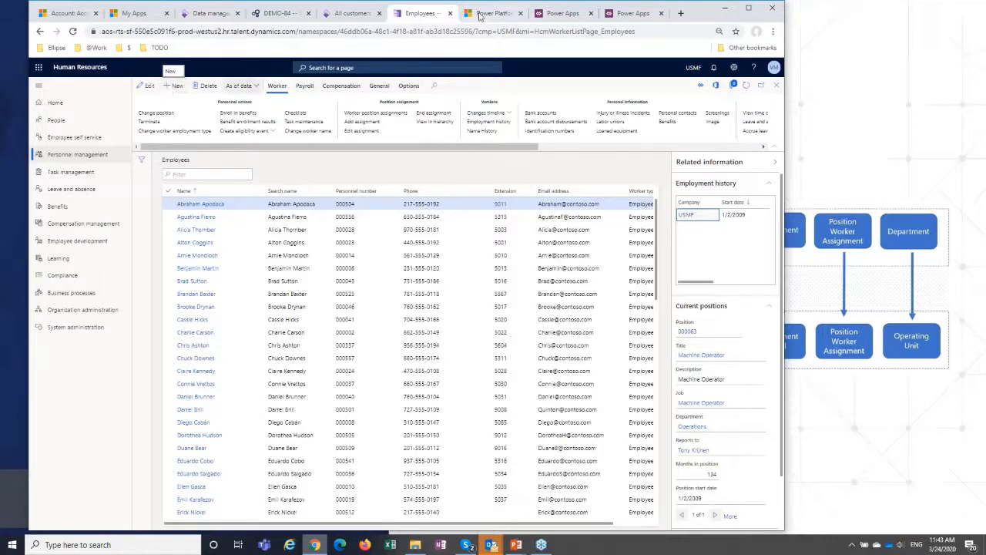
pyautogui.click(624, 14)
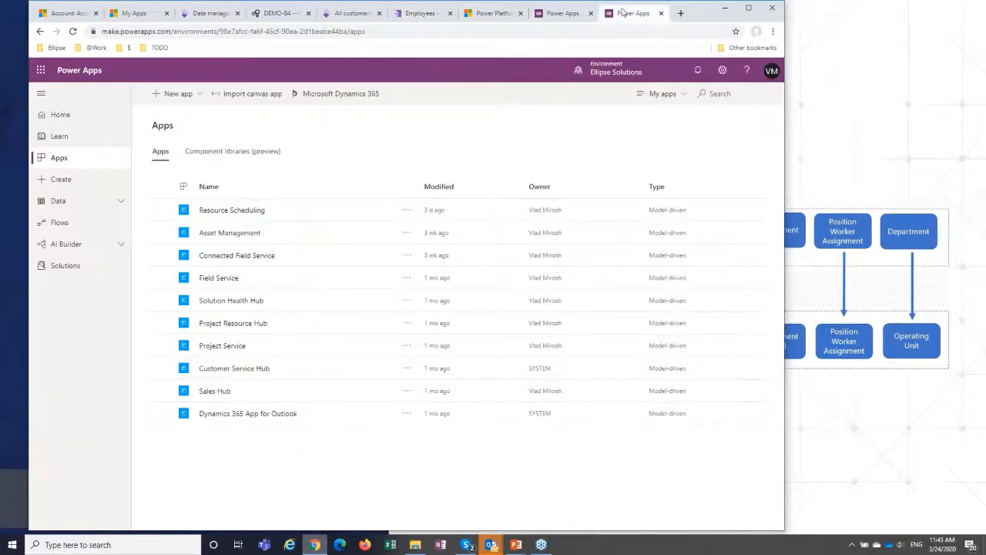
pyautogui.click(562, 14)
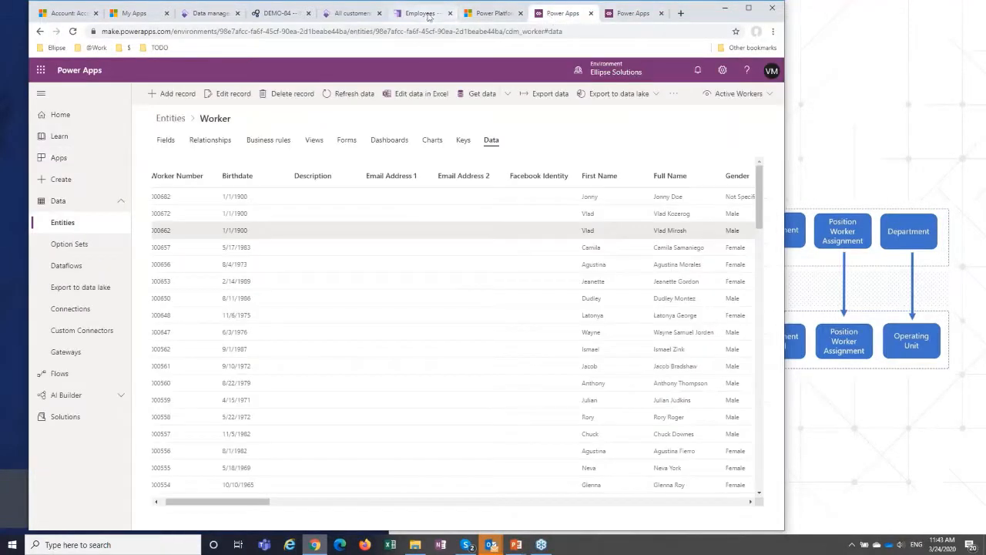
pyautogui.click(426, 13)
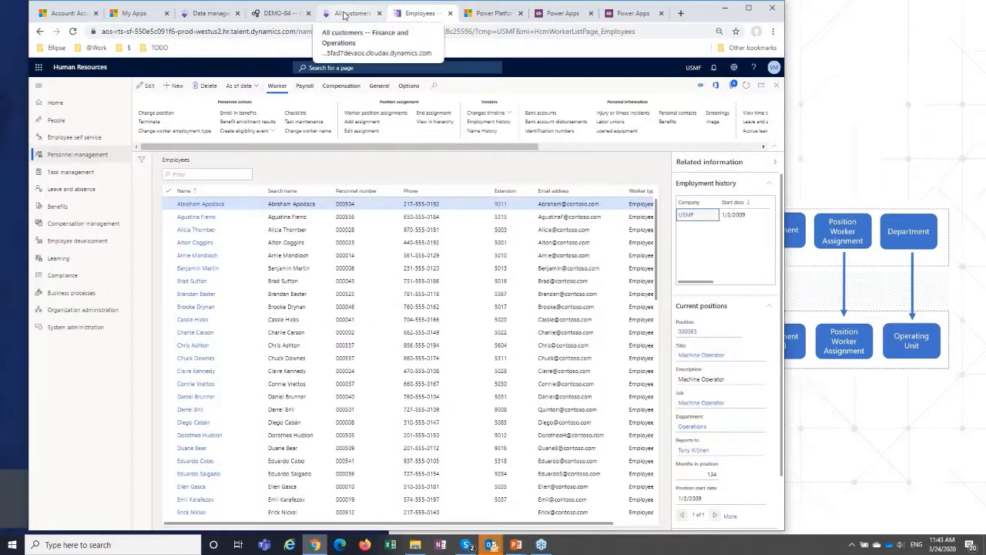
pyautogui.click(205, 13)
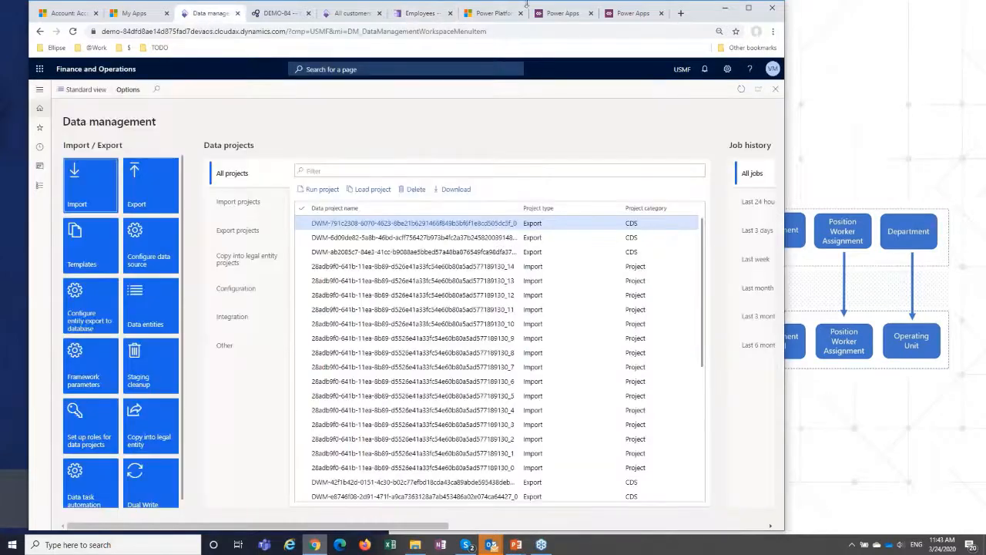
# In the Power Platform admin center, start a new data integration project named Demo with the existing connection set ConnSetHR2FinOps.
pyautogui.click(496, 13)
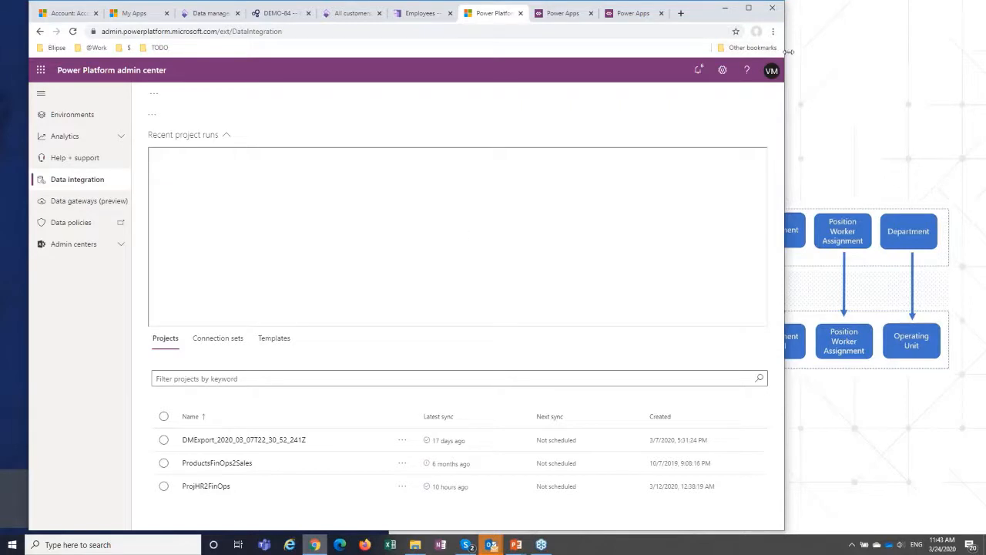
pyautogui.moveTo(783, 50); pyautogui.dragTo(834, 55)
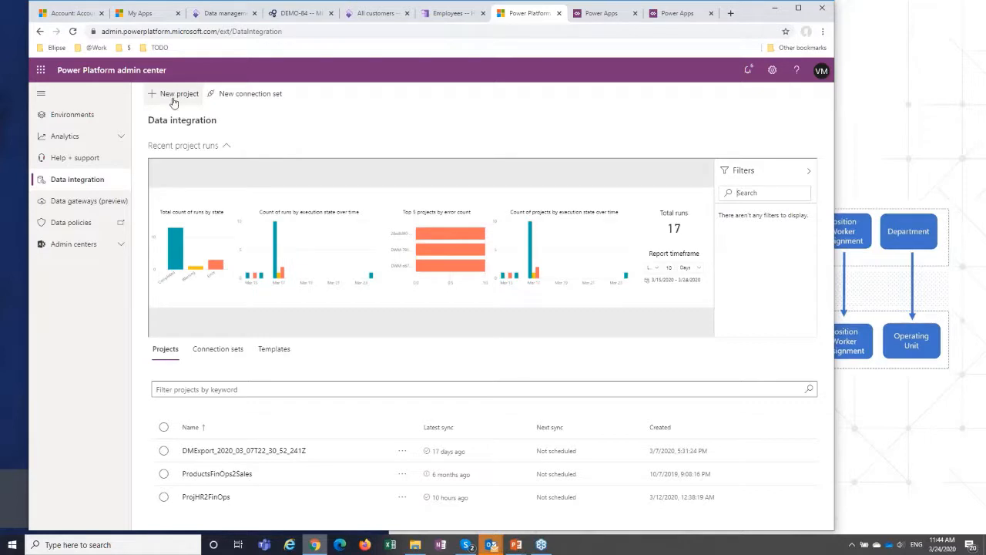
pyautogui.click(174, 97)
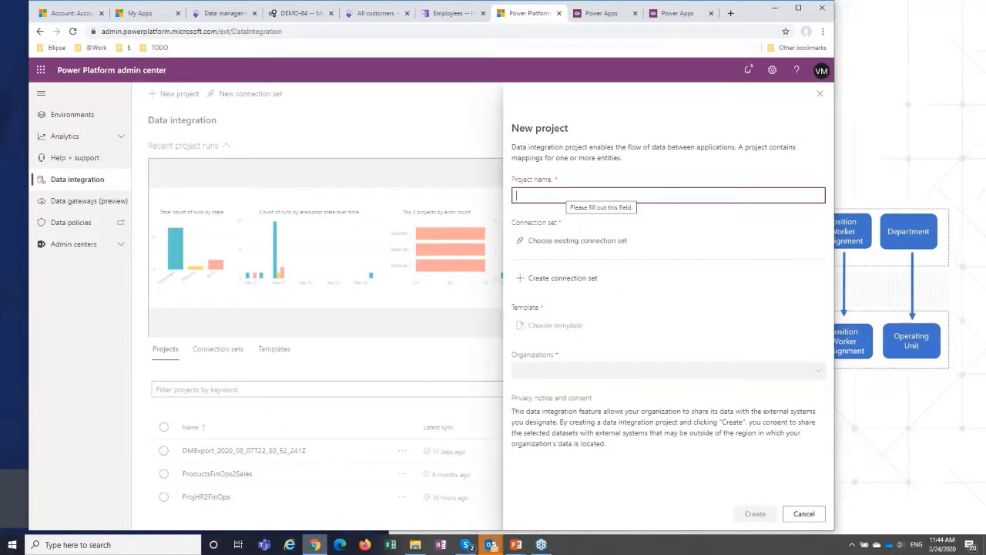
pyautogui.write('Demo')
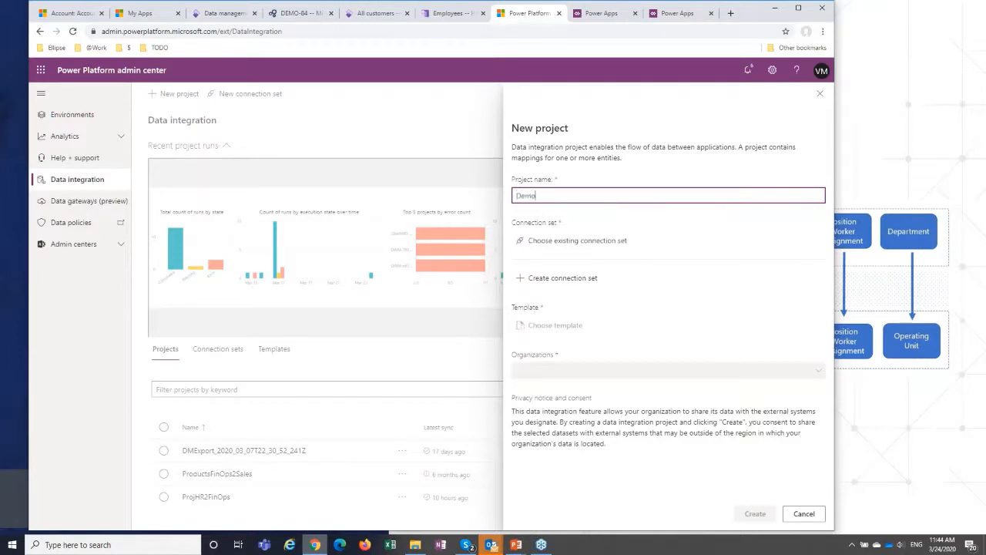
pyautogui.click(576, 242)
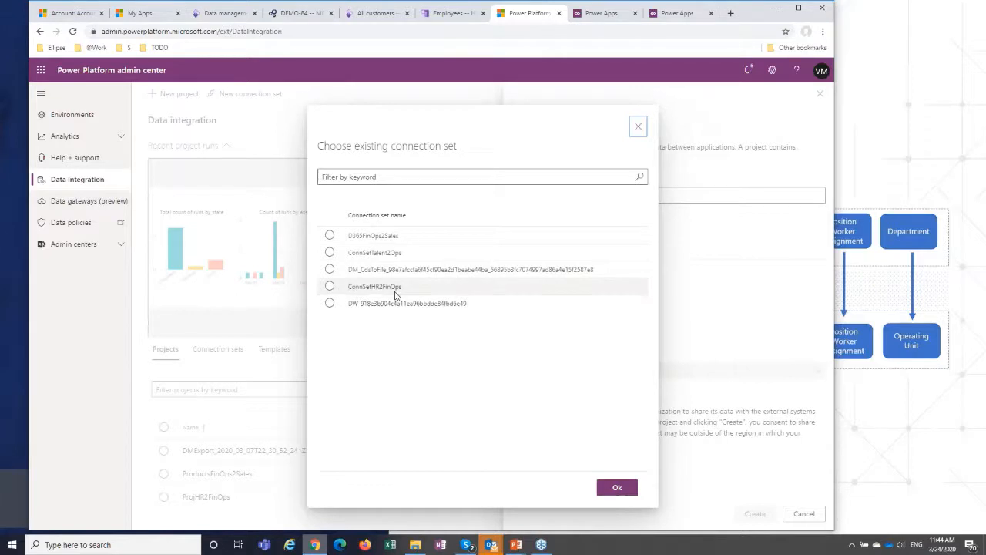
pyautogui.click(392, 291)
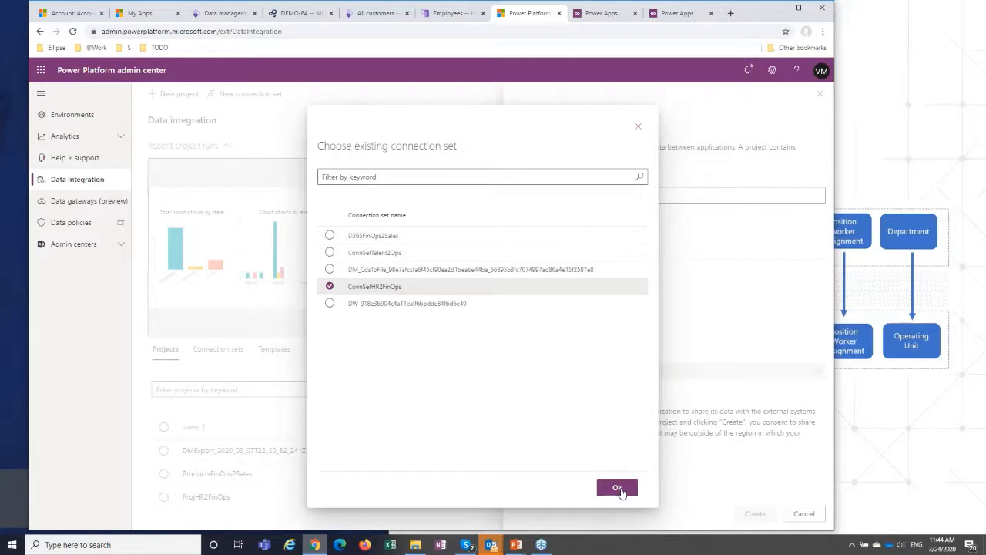
pyautogui.click(618, 489)
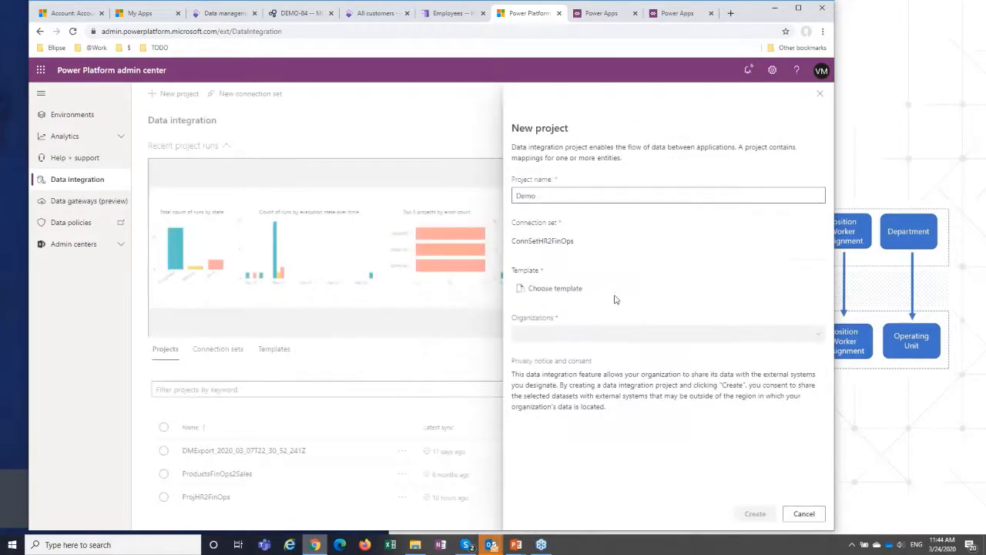
# Create the Demo project with the Core HR (Talent CDS to Fin and Ops) template and organization USMF - USMF, and open its task list.
pyautogui.click(555, 292)
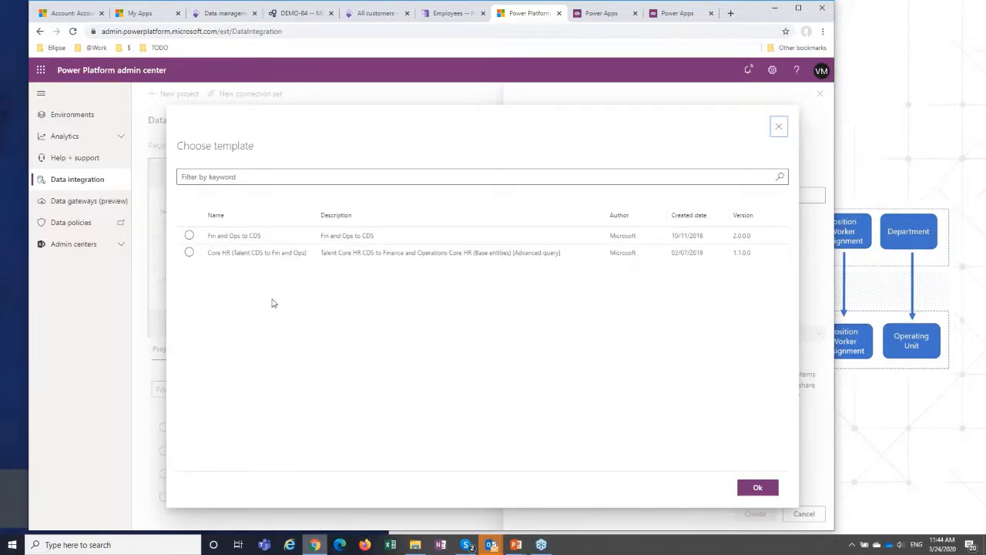
pyautogui.click(237, 256)
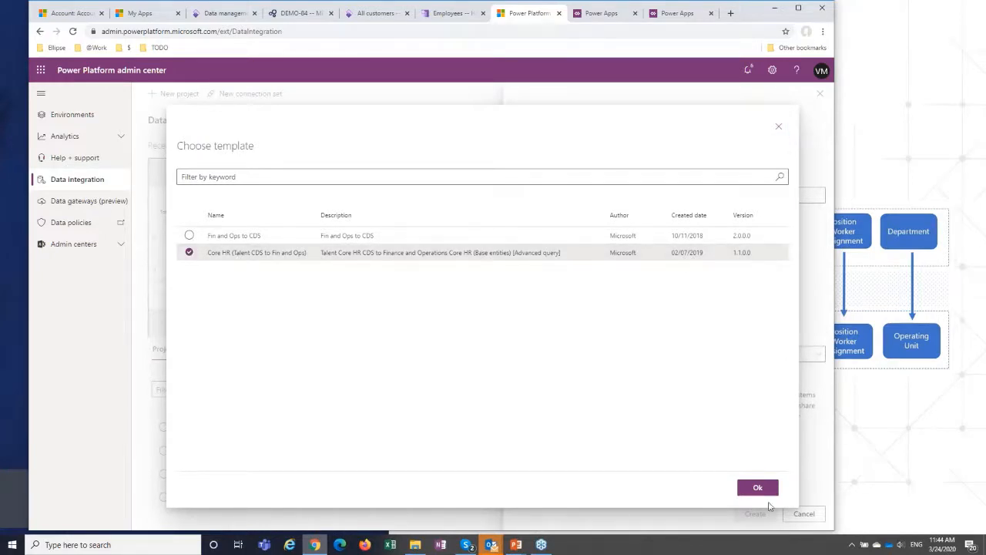
pyautogui.click(759, 488)
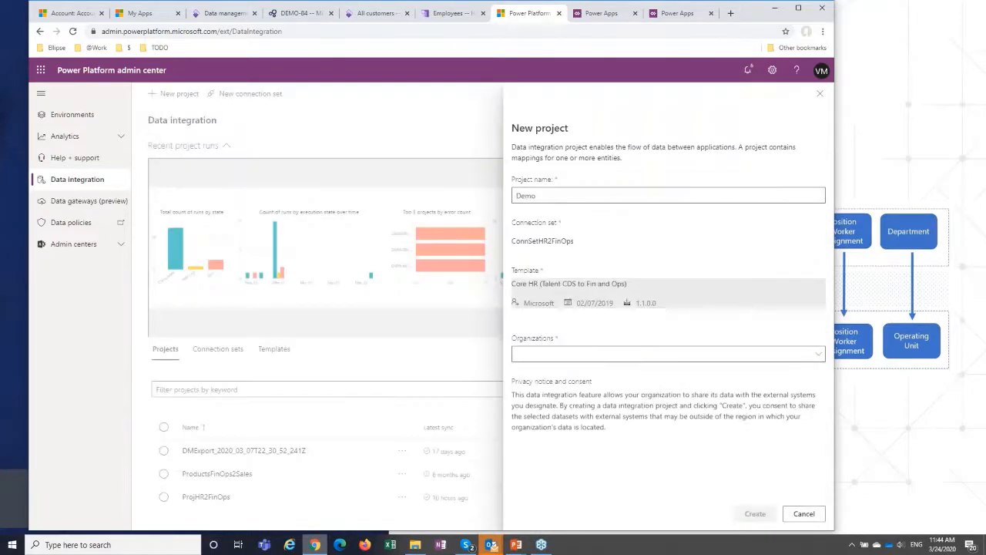
pyautogui.click(553, 356)
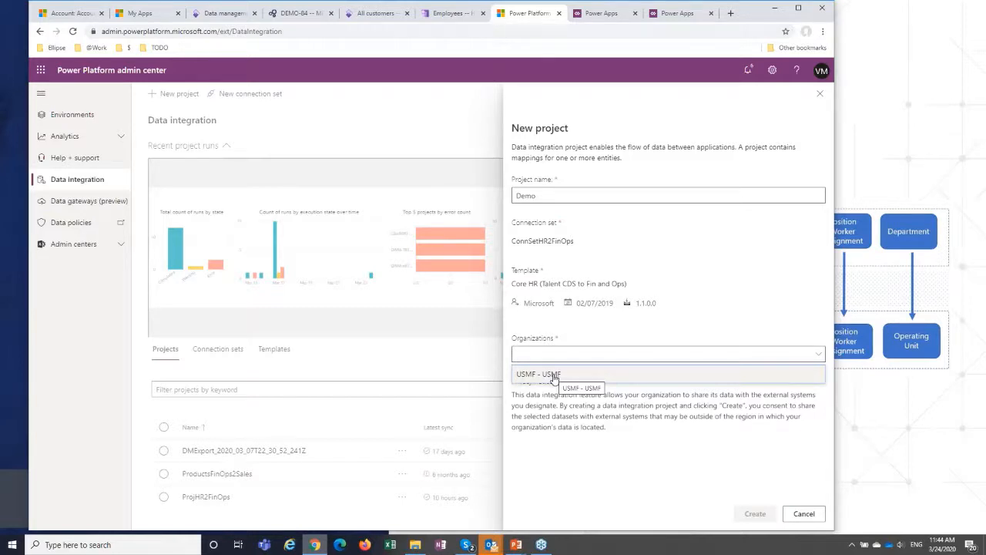
pyautogui.click(554, 375)
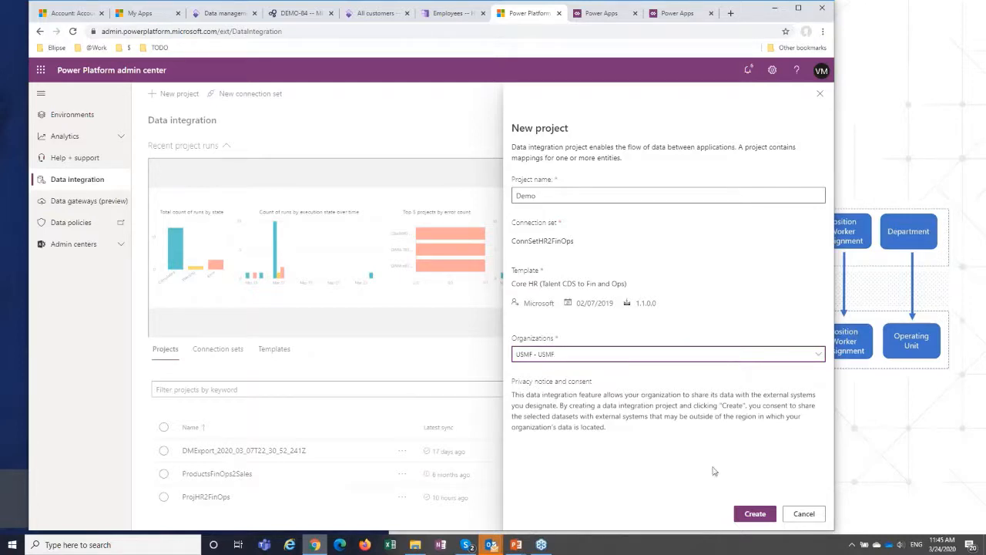
pyautogui.click(755, 514)
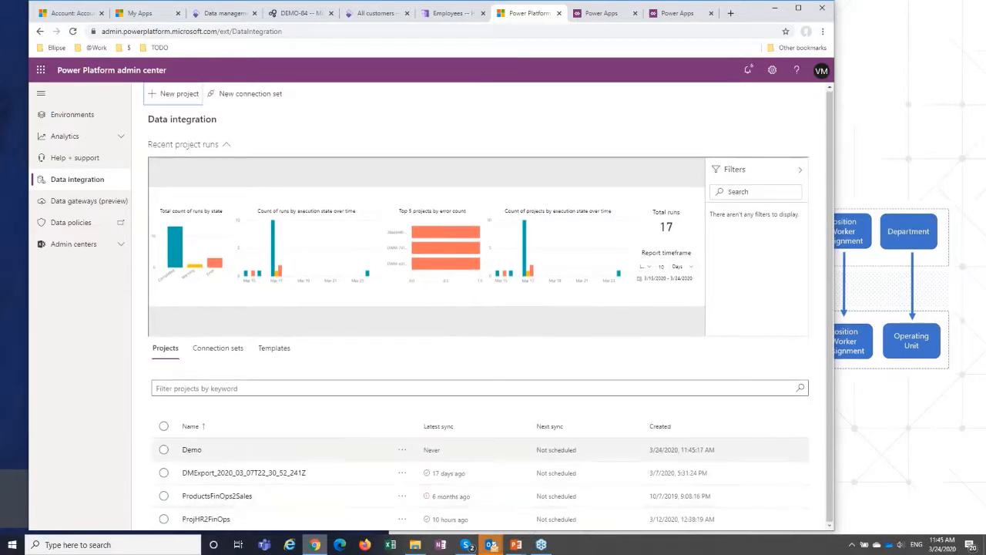
pyautogui.click(191, 452)
pyautogui.click(192, 451)
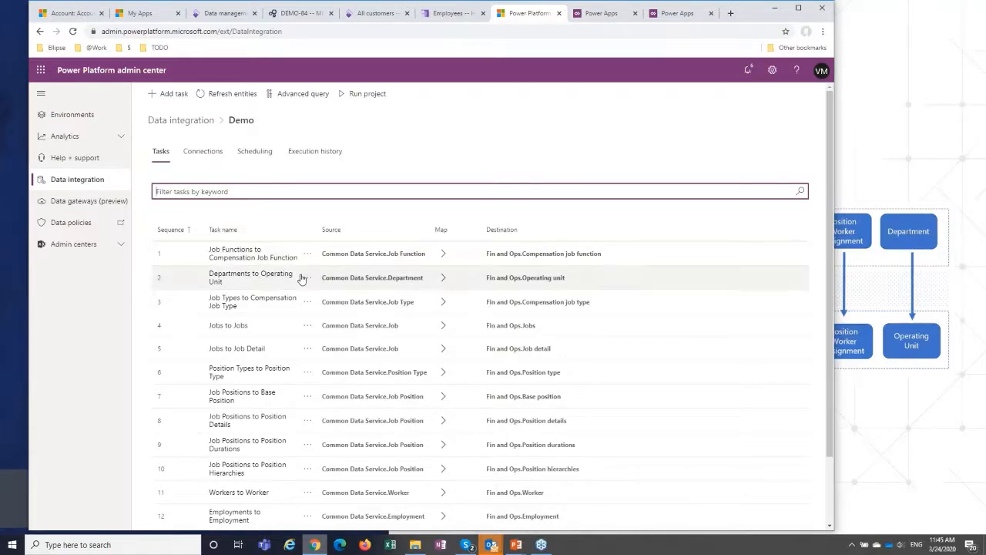
# Look over the Demo project's task list and the field mappings and advanced query of the Job Functions to Compensation Job Function task.
pyautogui.scroll(-2, 295, 290)
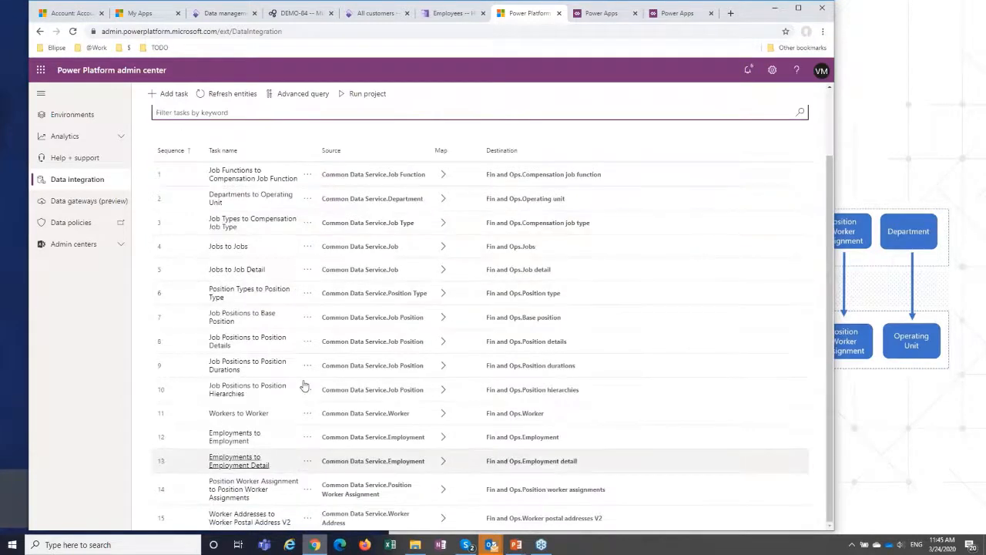
pyautogui.scroll(2, 432, 262)
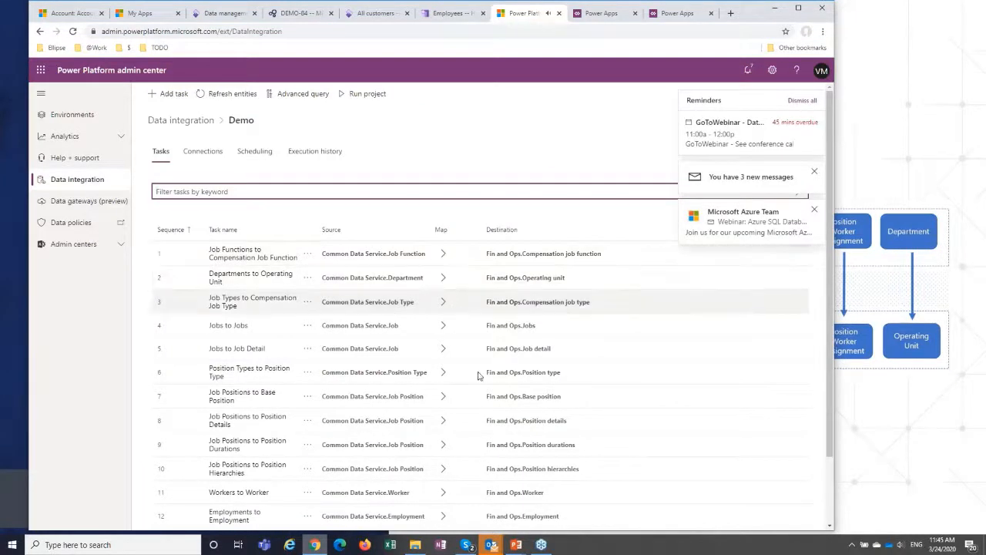
pyautogui.scroll(-1, 457, 467)
pyautogui.scroll(1, 458, 403)
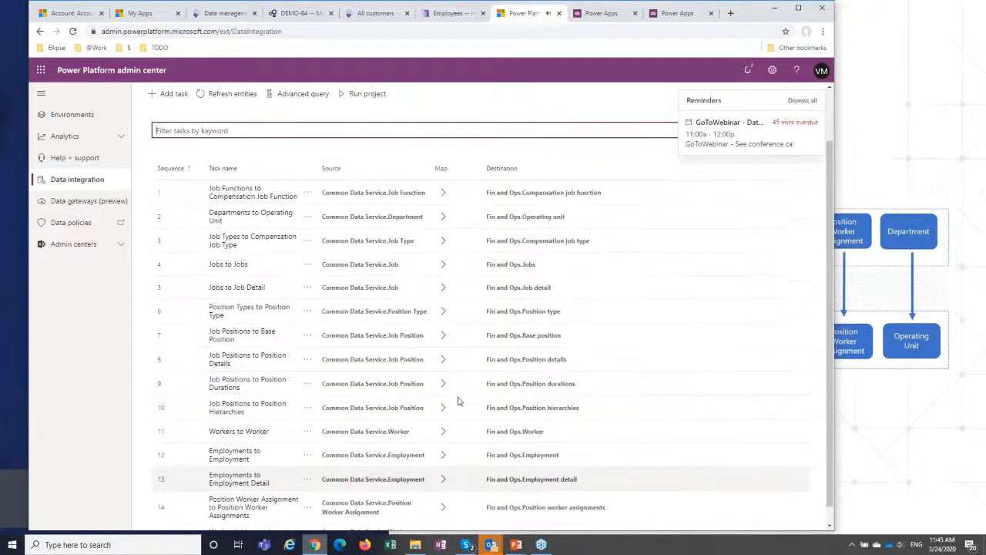
pyautogui.click(444, 254)
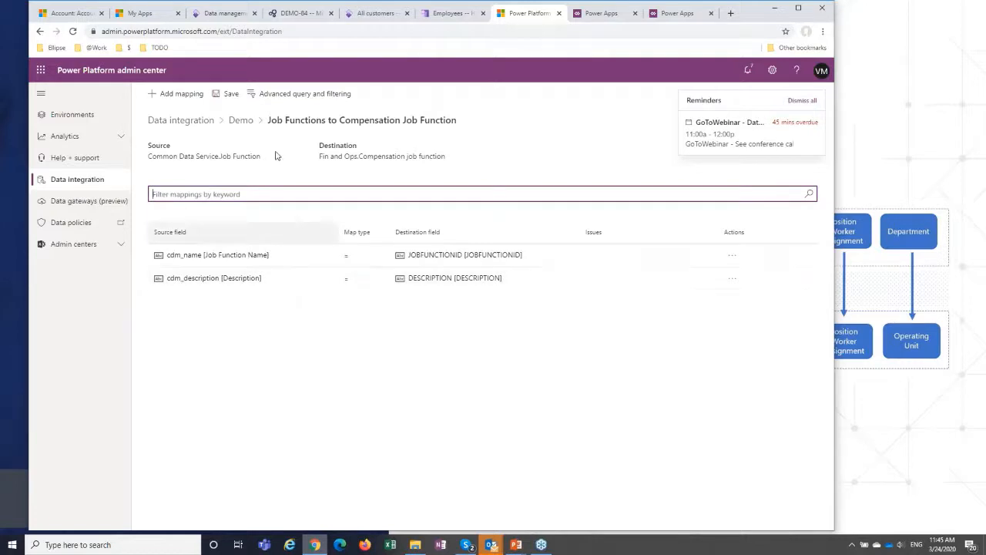
pyautogui.click(291, 95)
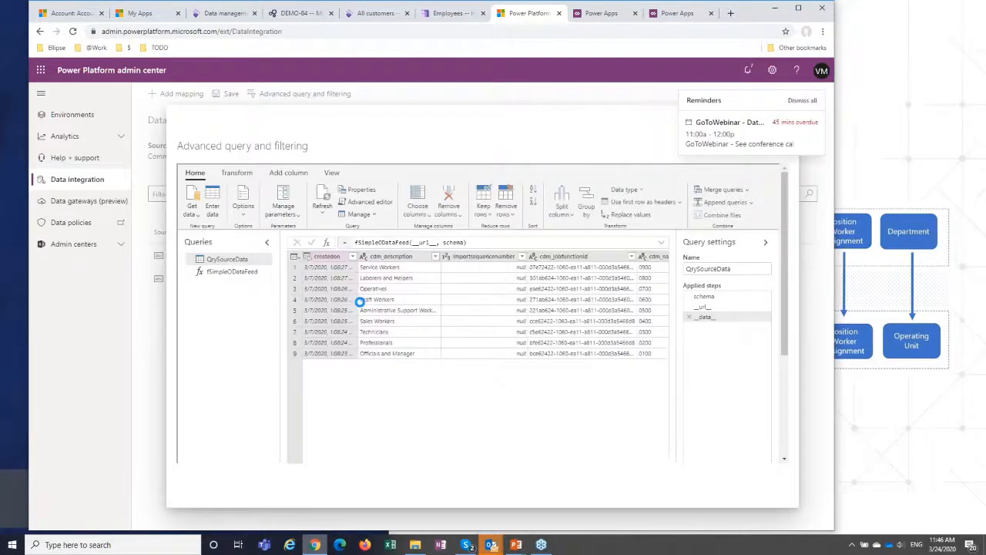
pyautogui.click(807, 101)
pyautogui.click(780, 129)
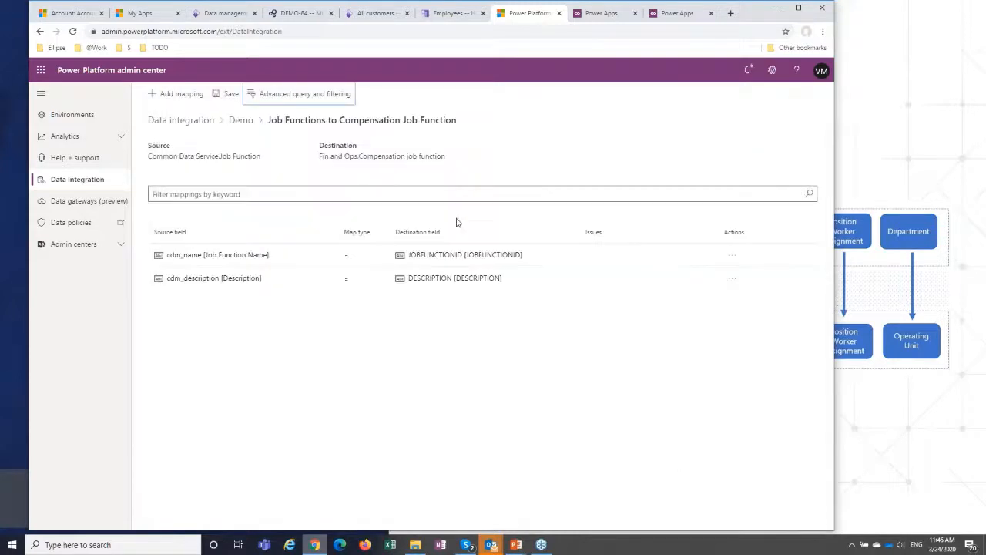
# Open the existing ProjHR2FinOps project from the project list and view its scheduling options and execution history.
pyautogui.click(193, 121)
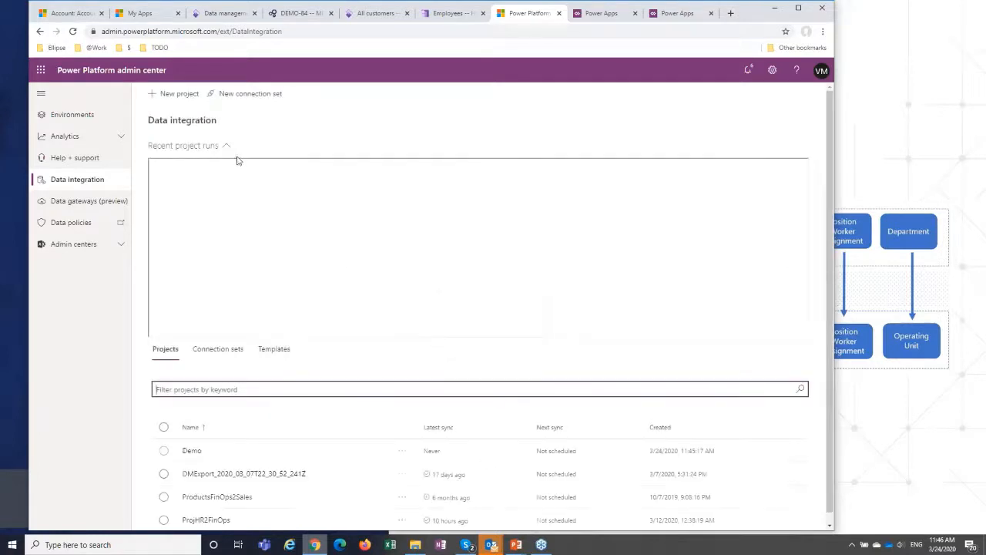
pyautogui.click(163, 451)
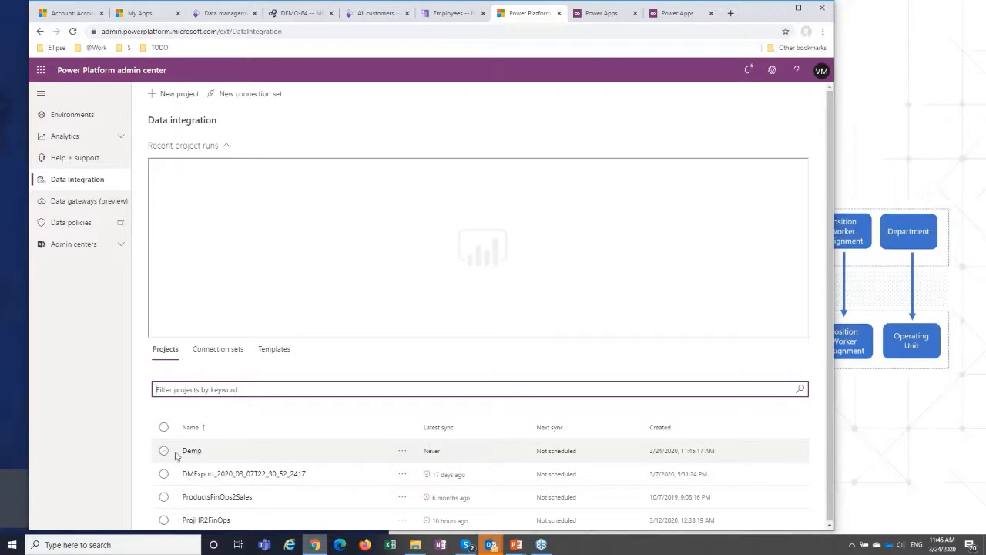
pyautogui.click(206, 519)
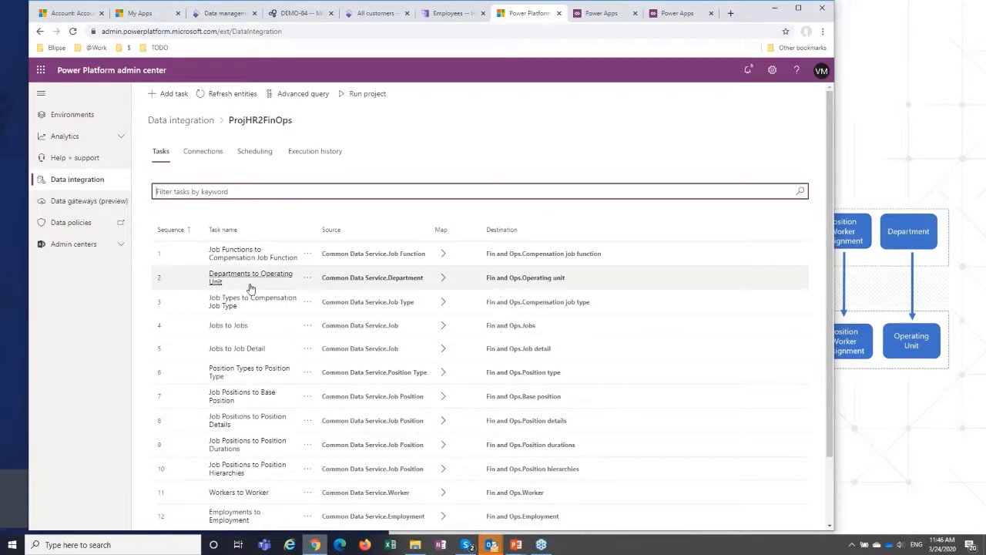
pyautogui.click(253, 159)
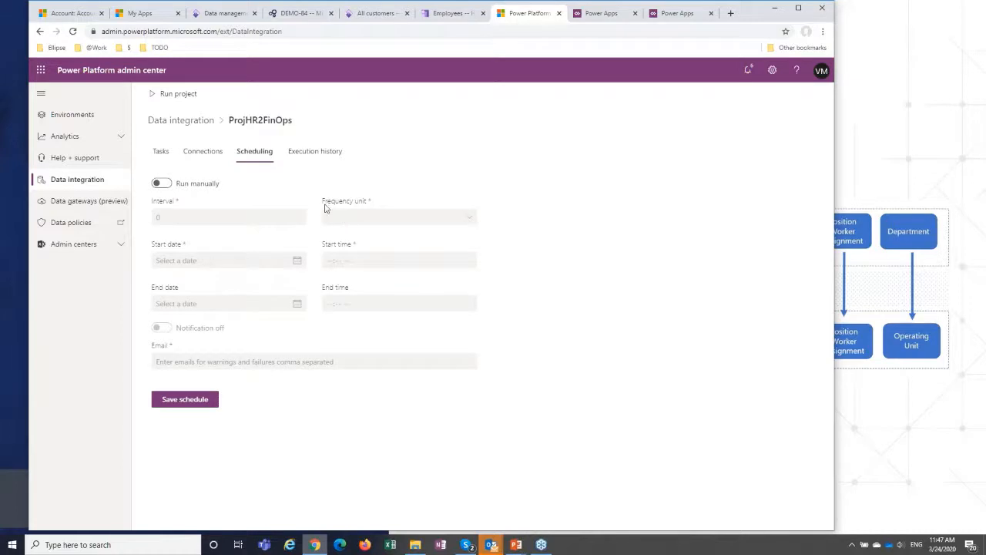
pyautogui.click(311, 154)
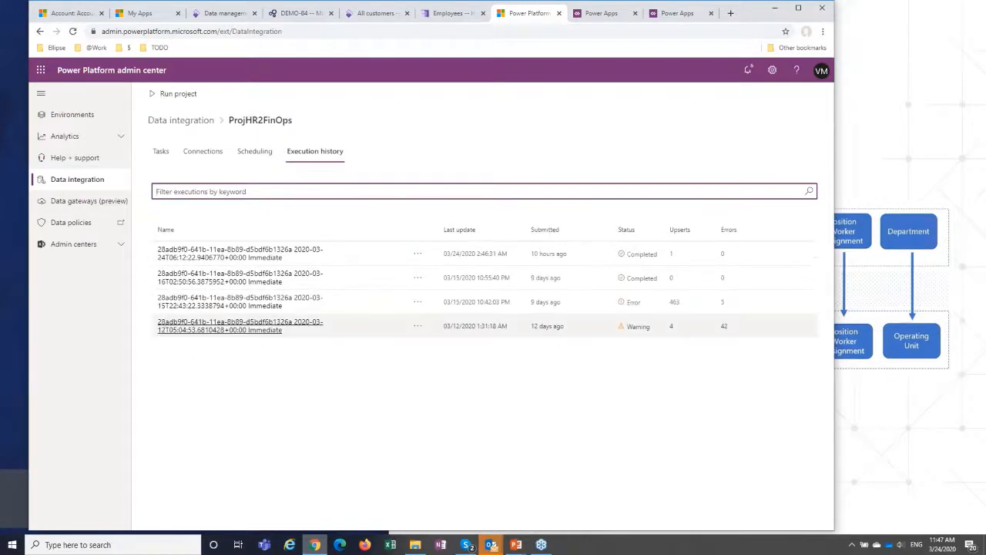
# Review the task results of the 3/12/2020 execution and open the import errors of the Employments to Employment Detail task.
pyautogui.click(239, 323)
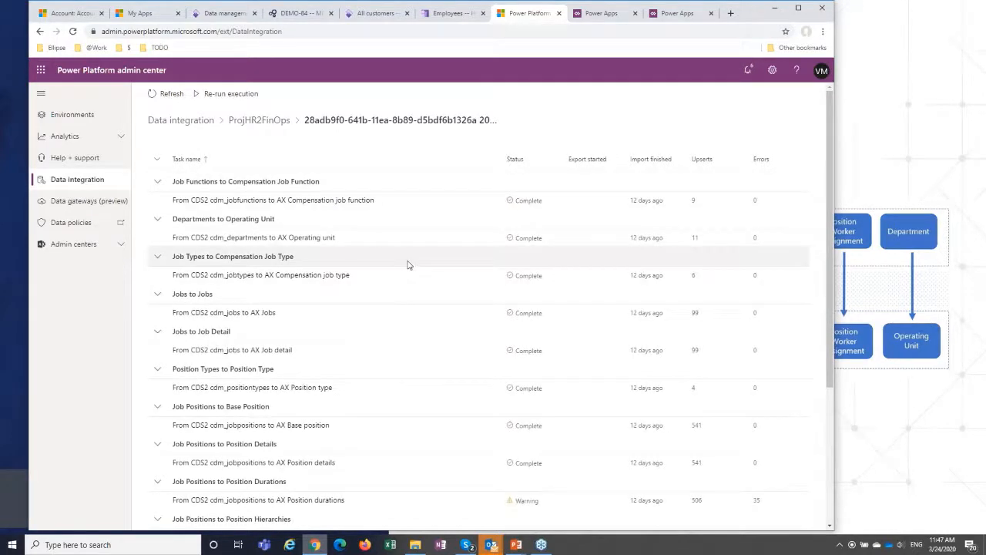
pyautogui.scroll(-3, 407, 265)
pyautogui.scroll(3, 382, 427)
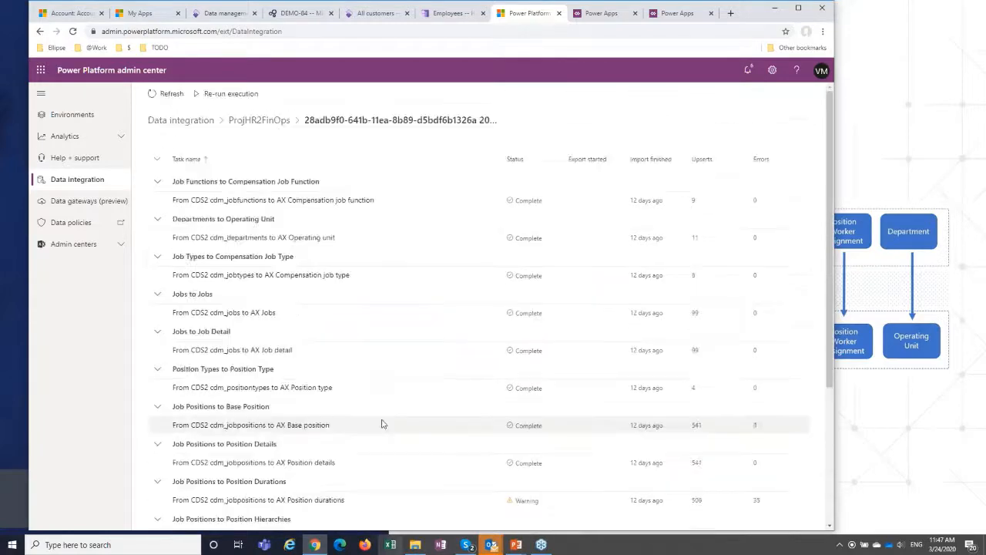
pyautogui.scroll(-2, 381, 423)
pyautogui.scroll(3, 367, 397)
pyautogui.scroll(-3, 364, 387)
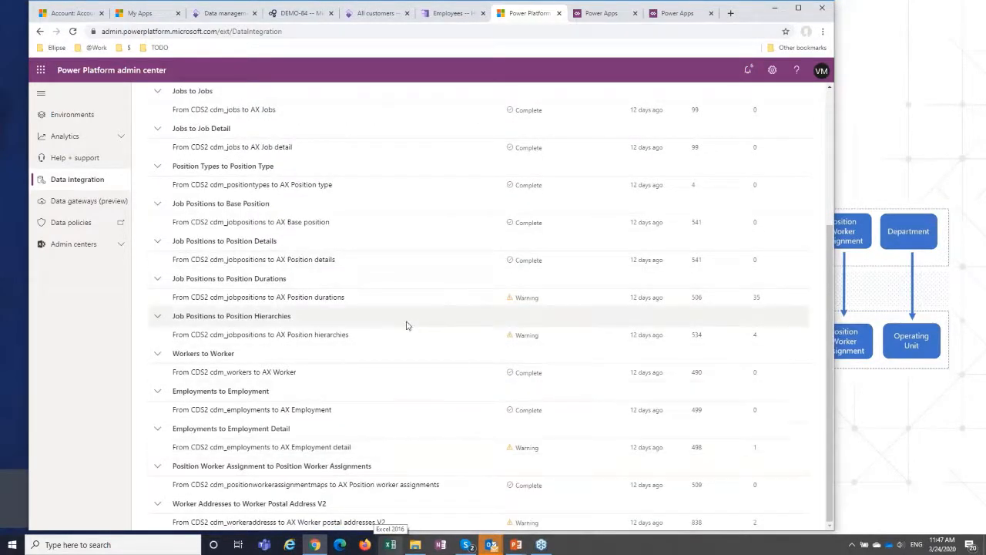
pyautogui.scroll(3, 406, 324)
pyautogui.scroll(-3, 406, 324)
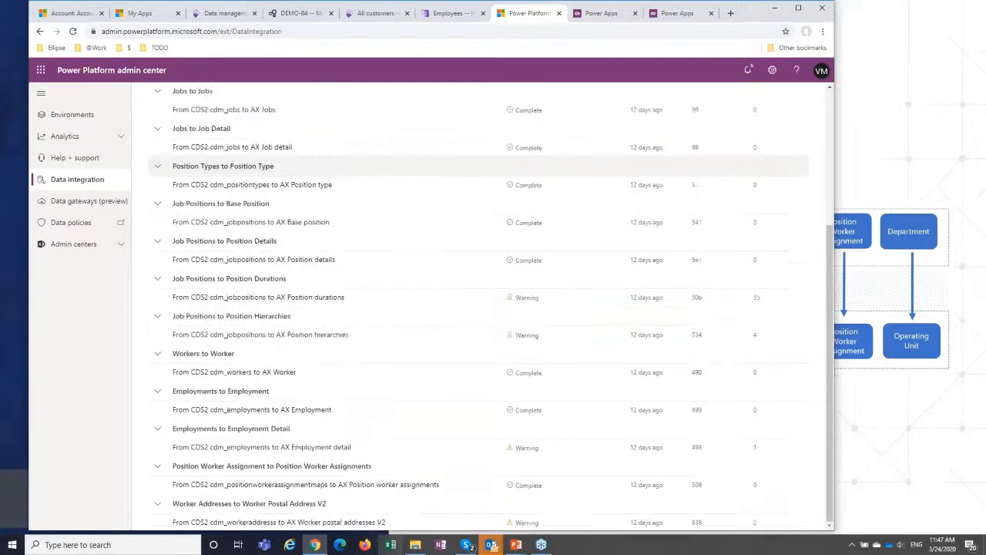
pyautogui.click(277, 448)
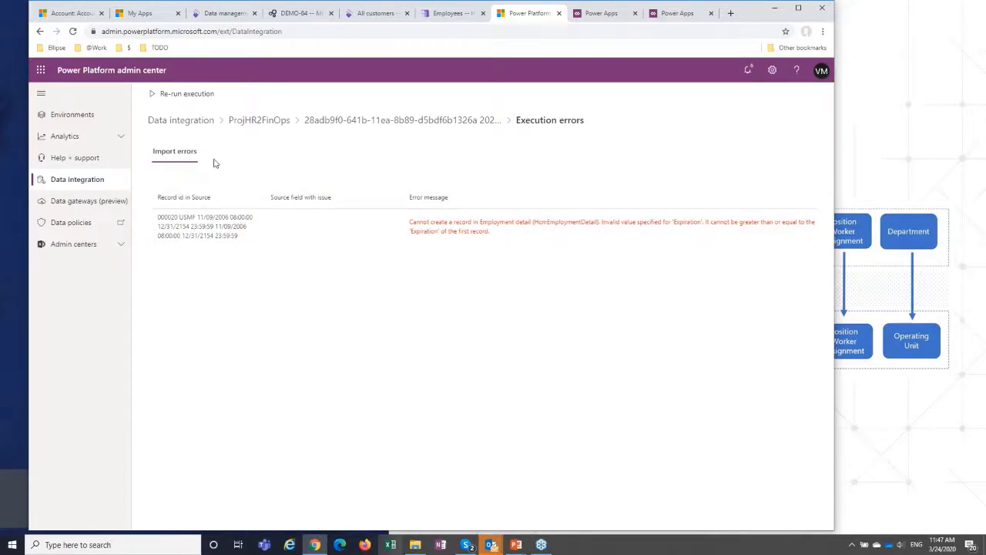
# Revisit the ProjHR2FinOps task list from the project list and return to the Data integration overview.
pyautogui.click(187, 120)
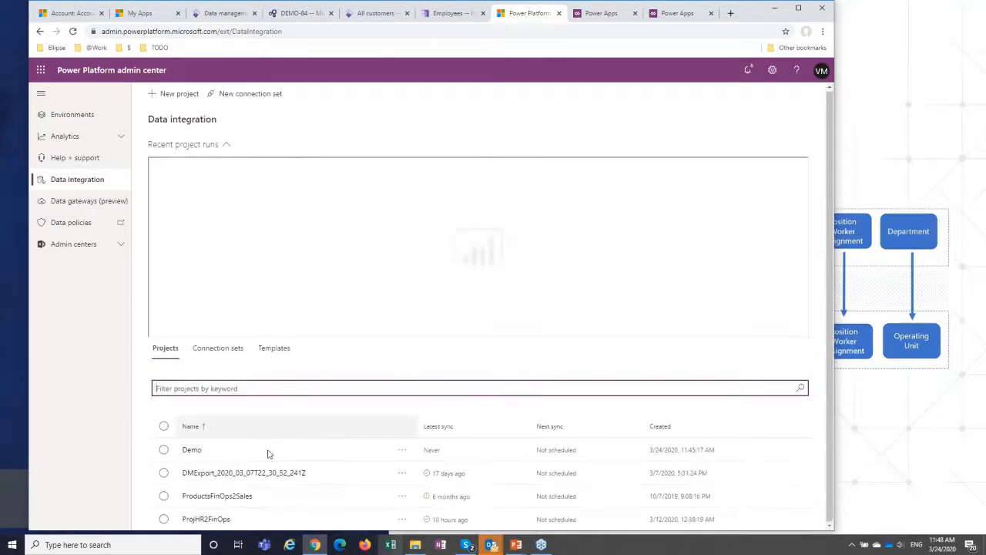
pyautogui.click(217, 521)
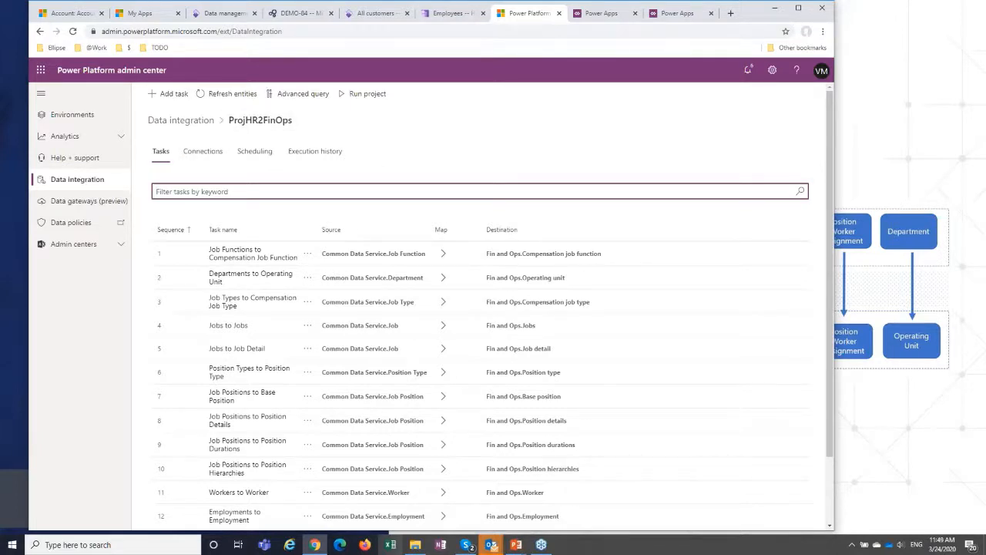
pyautogui.click(190, 121)
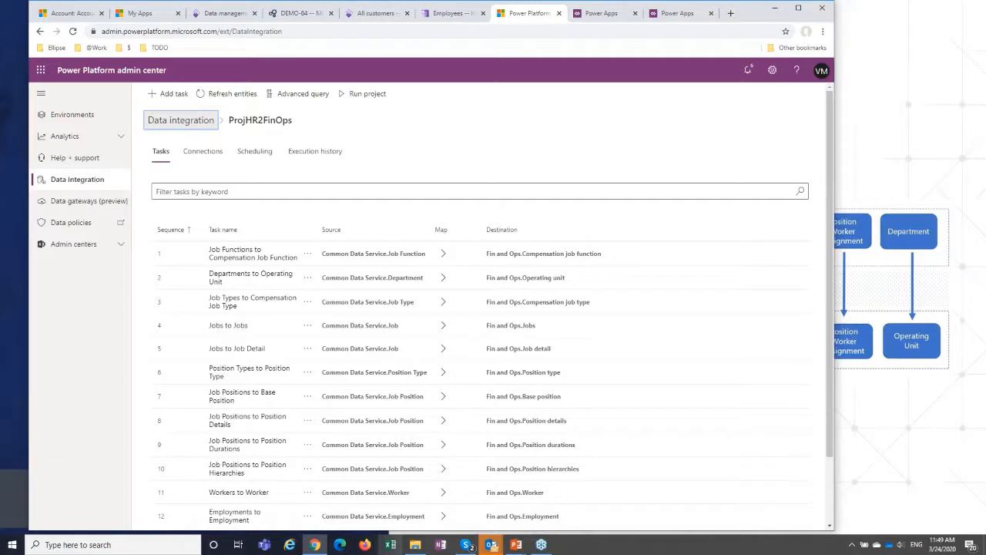
pyautogui.click(181, 120)
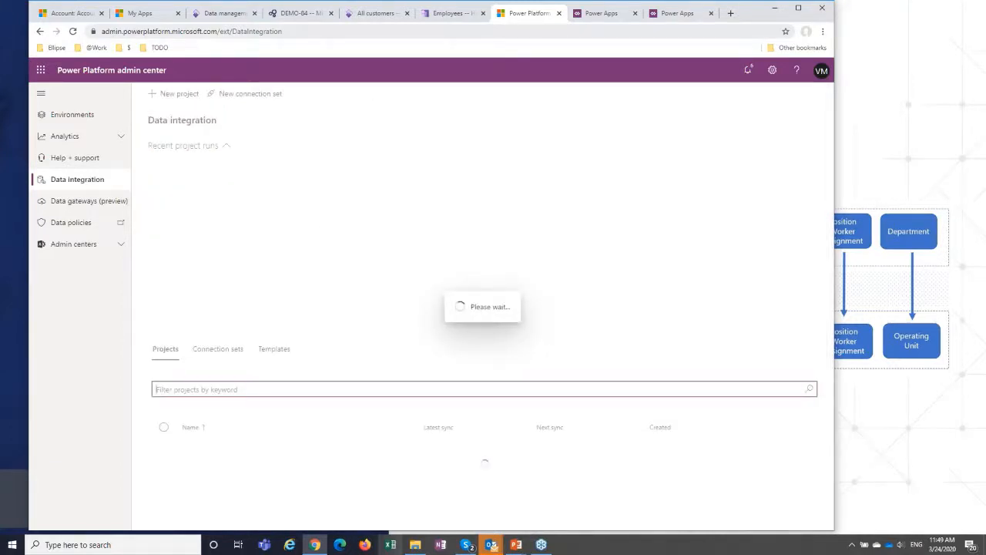
# Visit the Human Resources employee list and the Finance and Operations All customers and Data management pages.
pyautogui.click(454, 13)
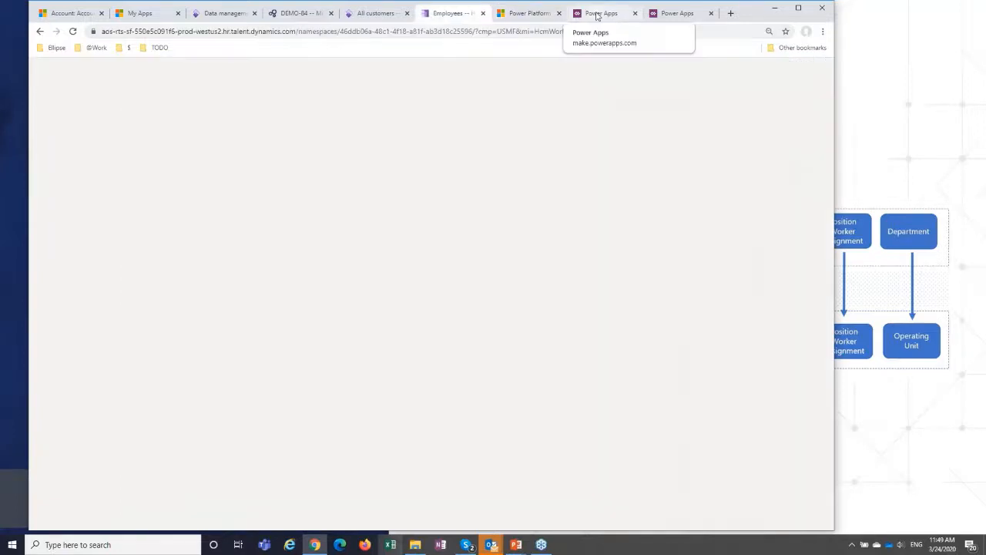
pyautogui.click(367, 13)
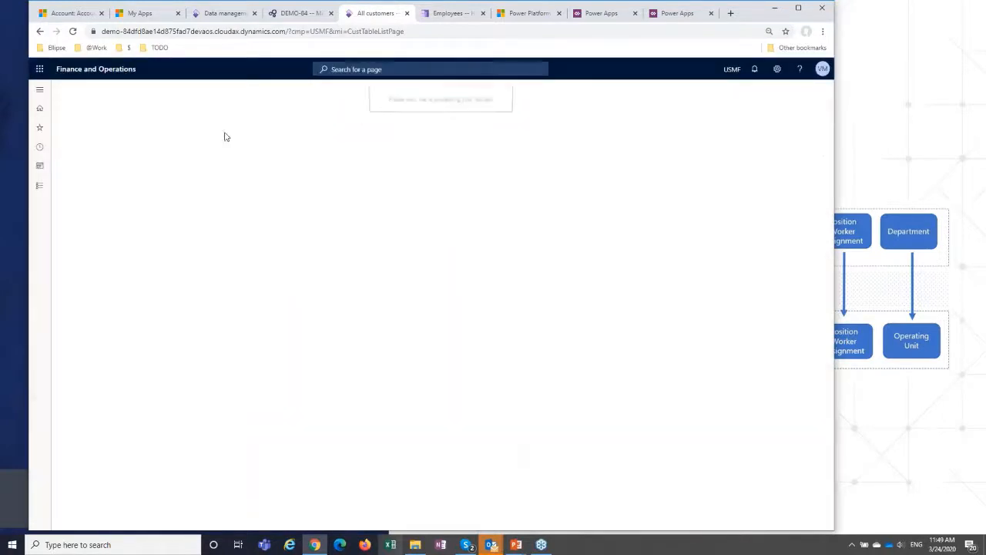
pyautogui.click(220, 13)
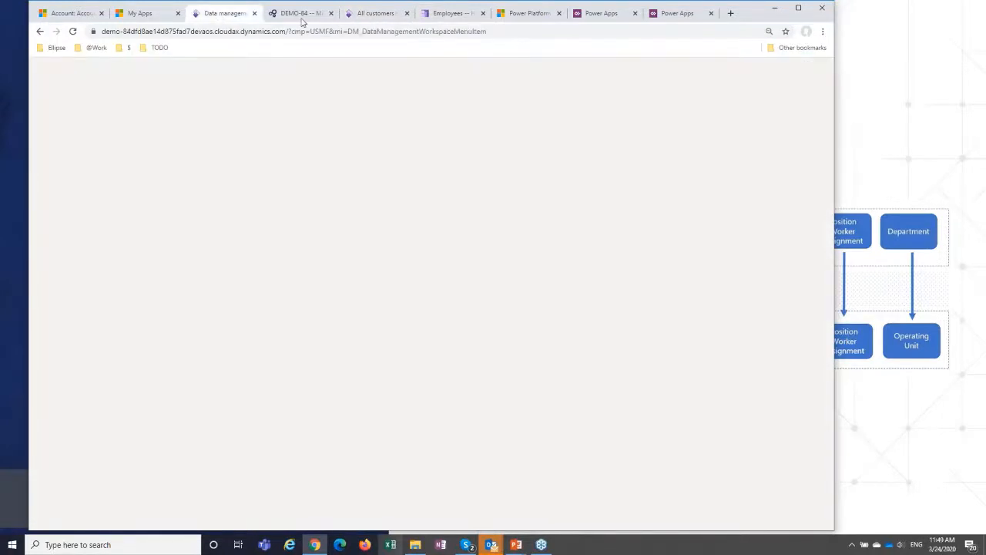
pyautogui.click(368, 15)
# In Human Resources, hire a new worker with a first and last name and employment start date 3/24/2020, continuing to the worker's details.
pyautogui.click(458, 16)
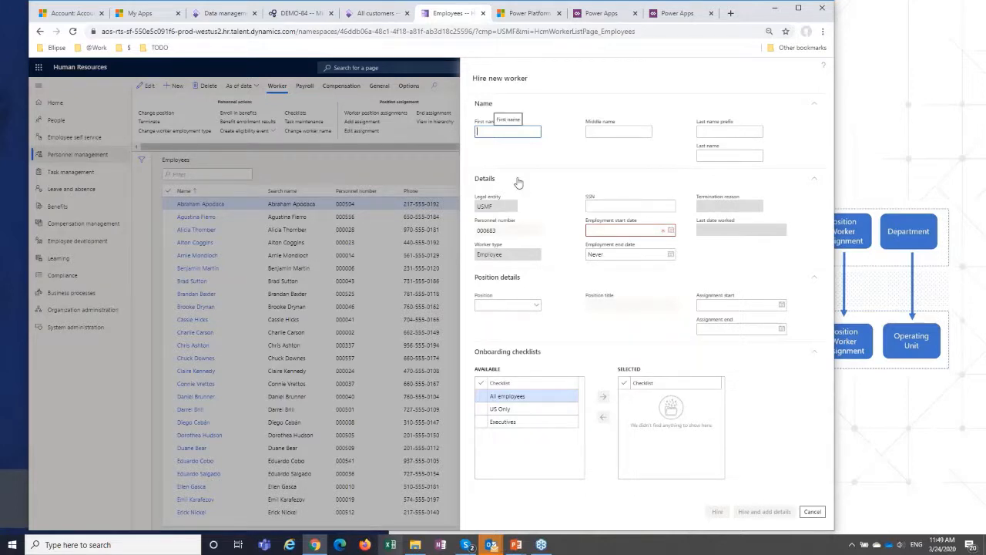
pyautogui.write('Sandar')
pyautogui.click(716, 157)
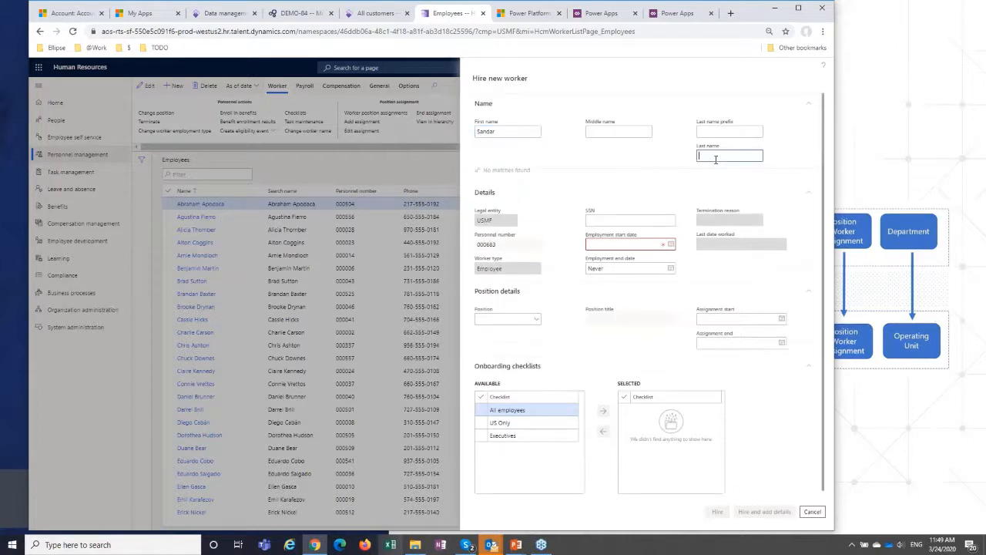
pyautogui.write('Pichai')
pyautogui.click(652, 243)
pyautogui.write('t')
pyautogui.click(632, 271)
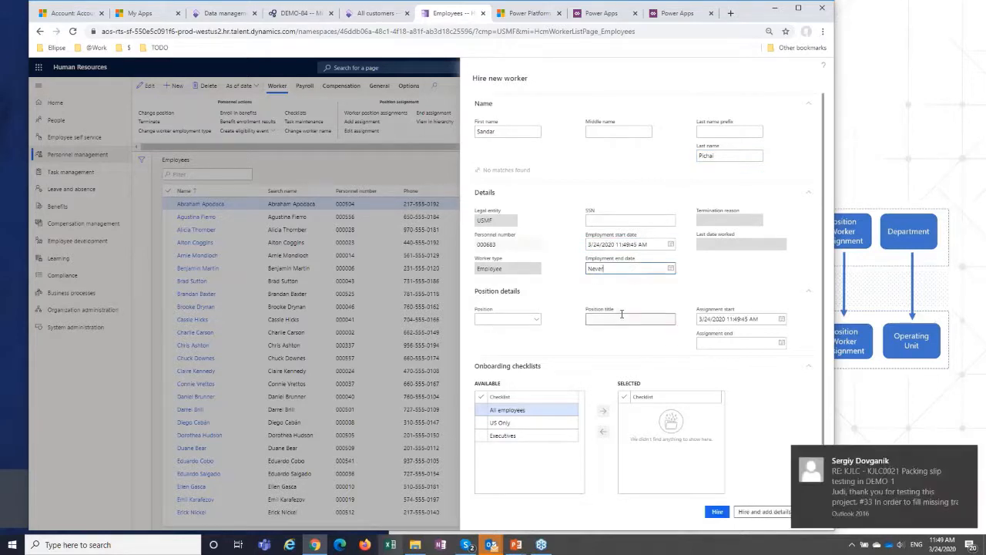
pyautogui.click(744, 513)
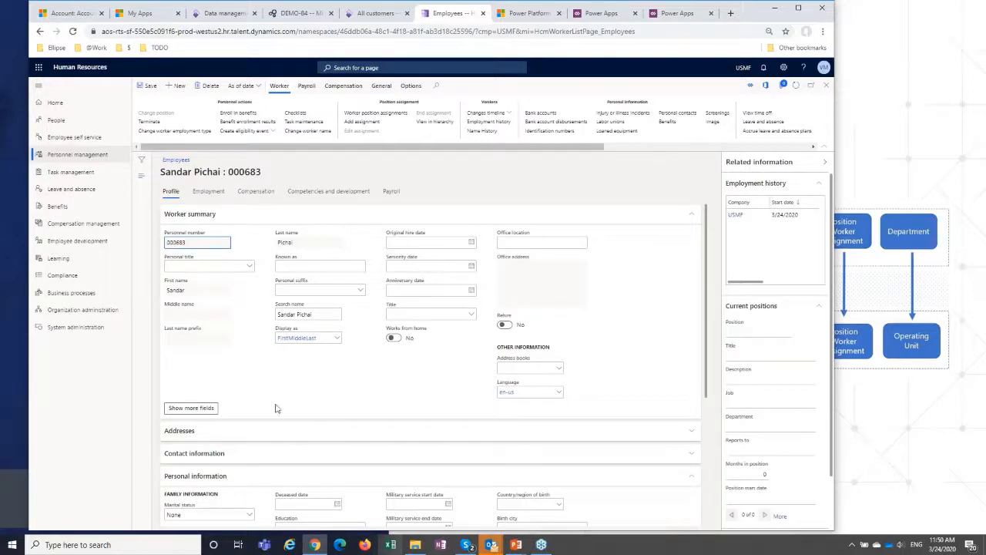
# Add the new worker's phone number as a primary contact of type Phone with the description "phone" and save the record.
pyautogui.click(212, 454)
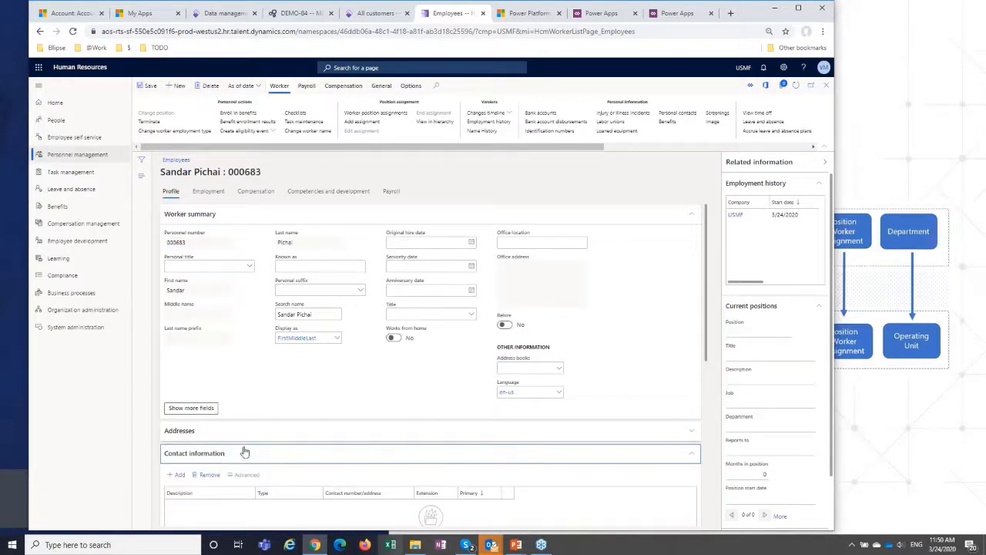
pyautogui.scroll(-2, 244, 452)
pyautogui.scroll(-5, 247, 277)
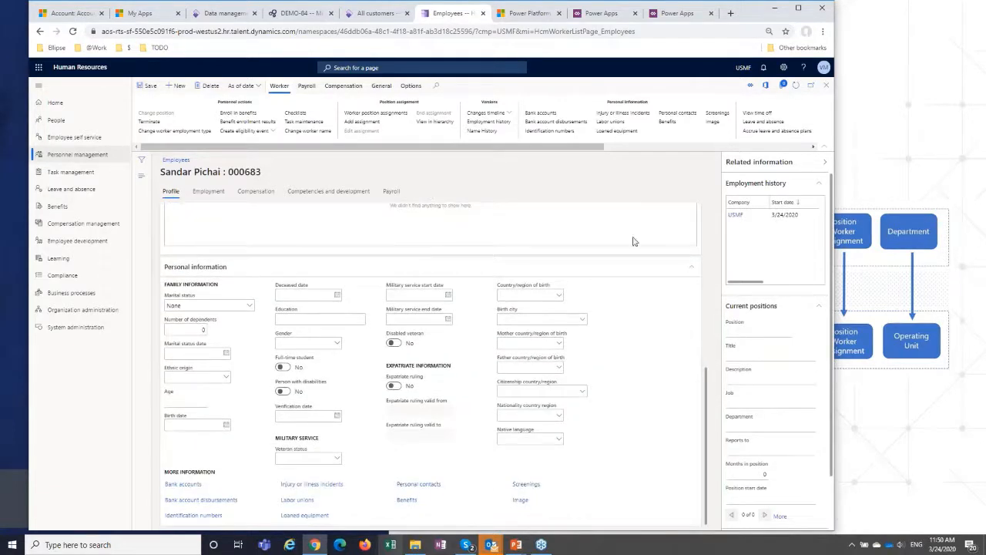
pyautogui.scroll(2, 709, 372)
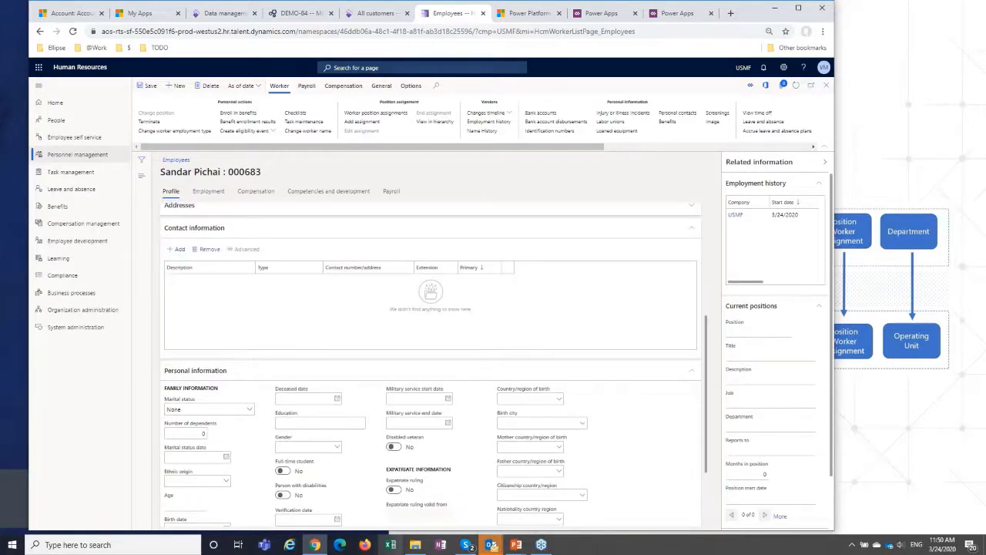
pyautogui.click(176, 250)
pyautogui.write('p')
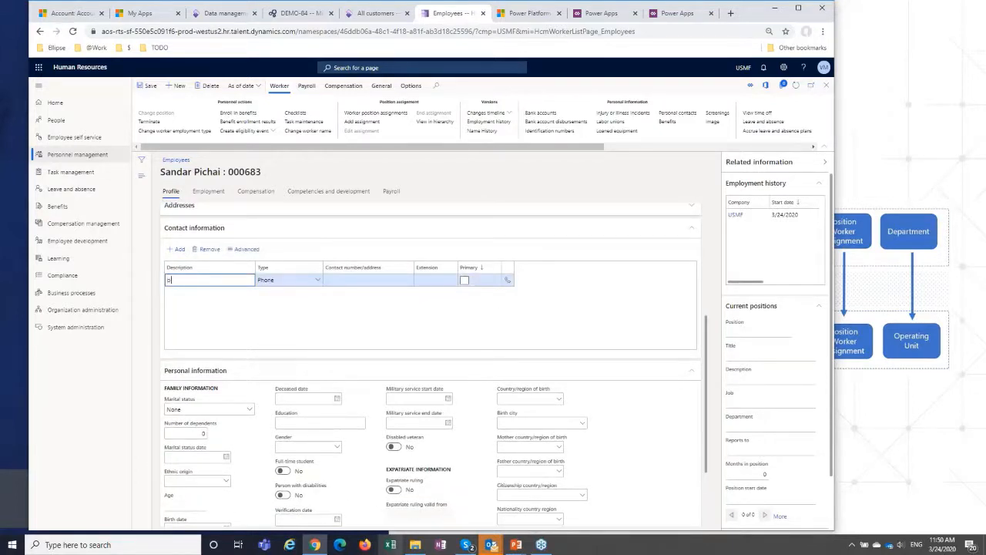
pyautogui.write('hone')
pyautogui.press('Tab')
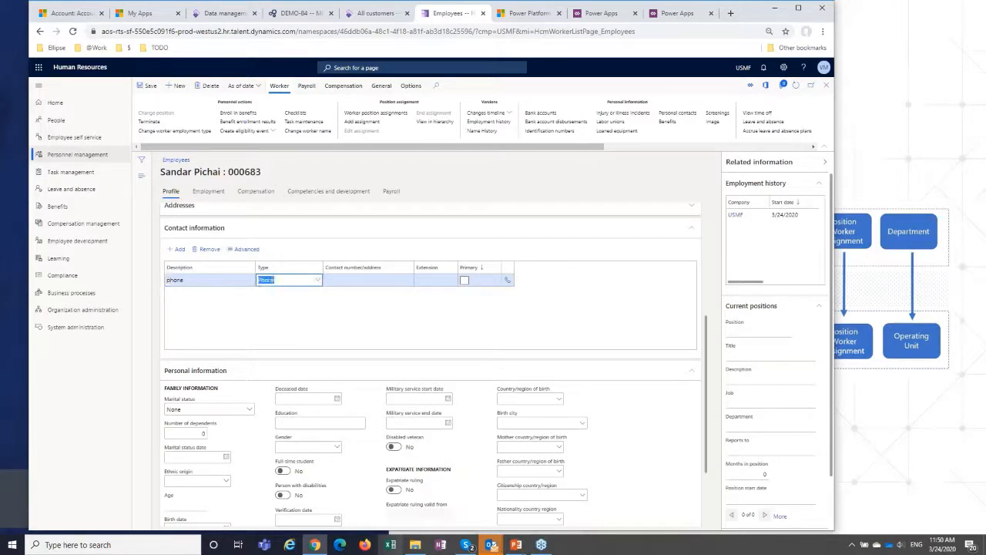
pyautogui.press('Tab')
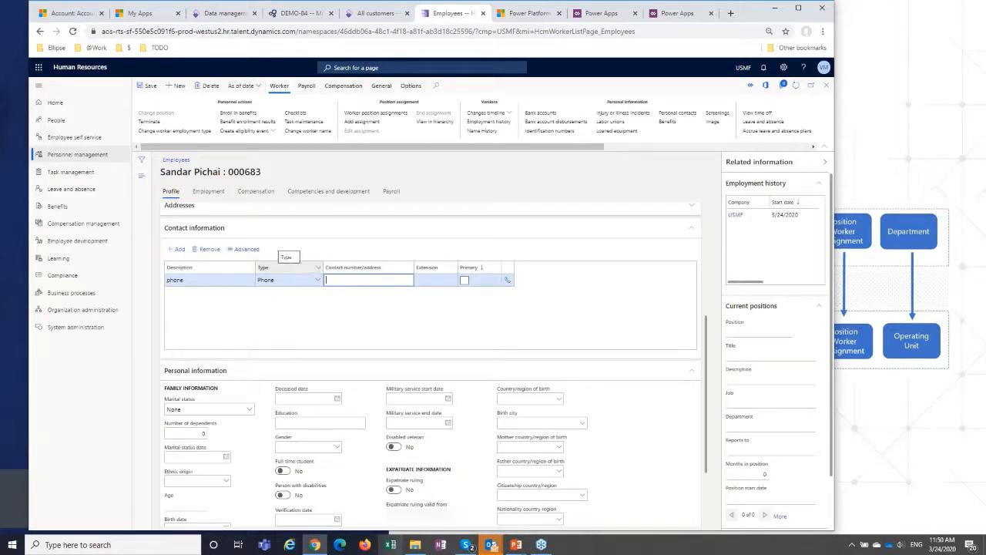
pyautogui.write('555-555-5000')
pyautogui.click(464, 280)
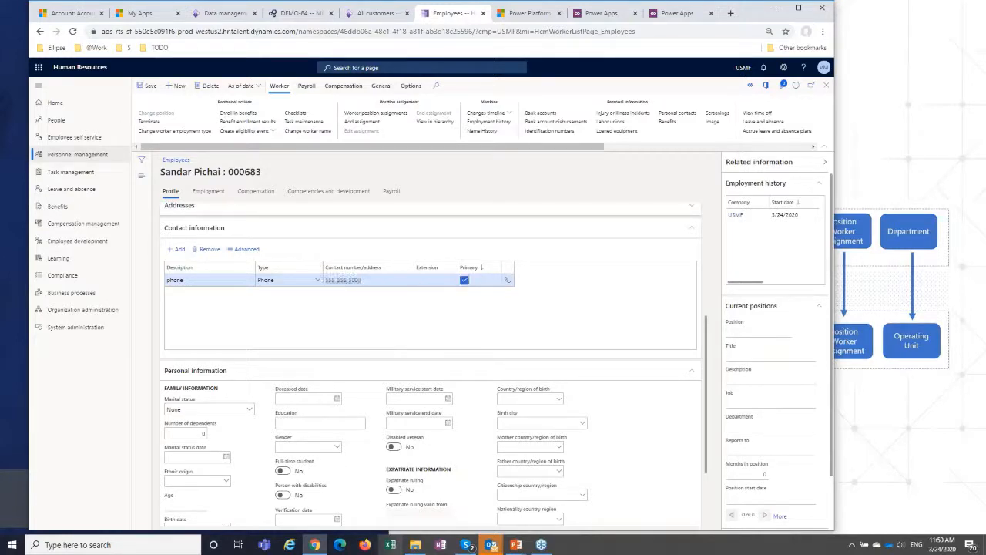
pyautogui.click(145, 85)
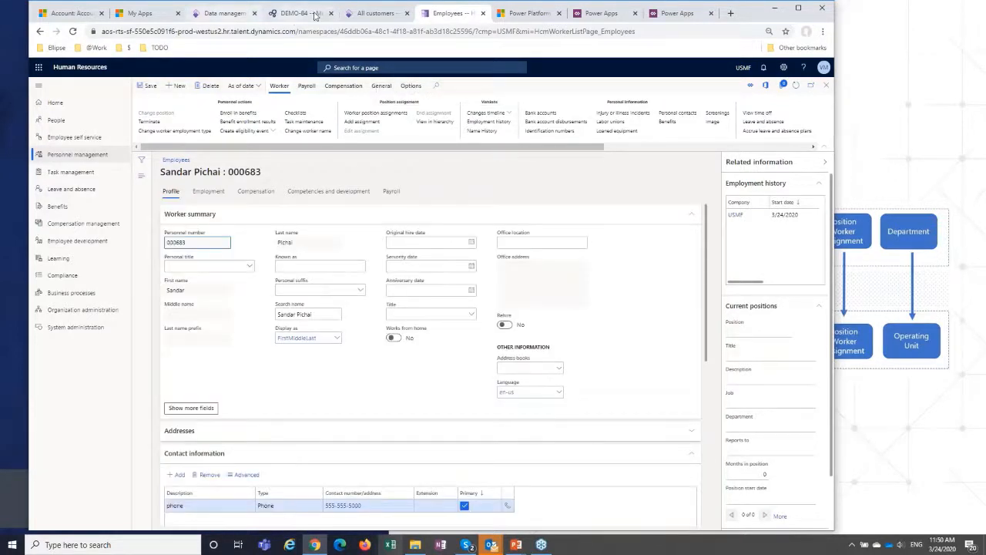
# Reload the DEMO-84 environment page in Lifecycle Services and check the Finance and Operations page showing the Job information report.
pyautogui.click(374, 14)
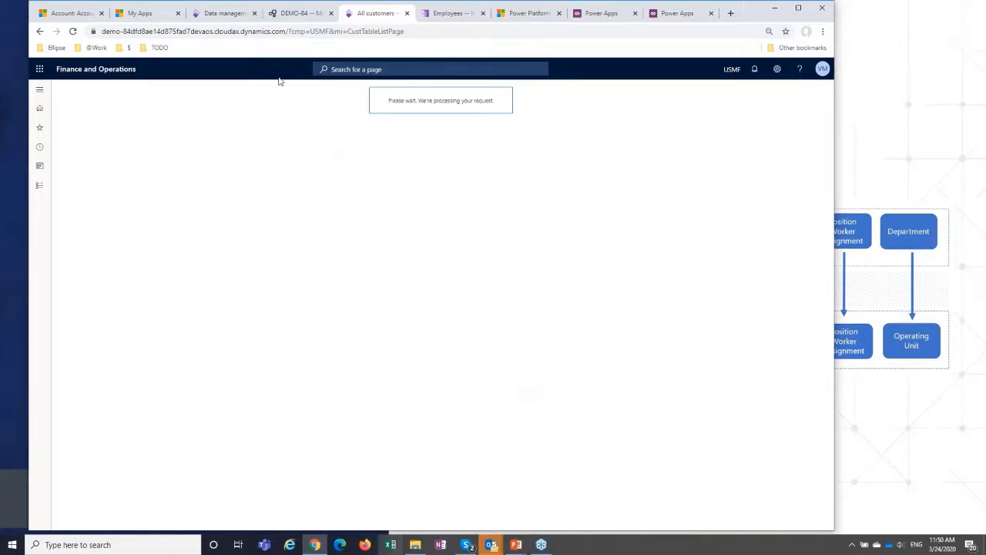
pyautogui.click(287, 31)
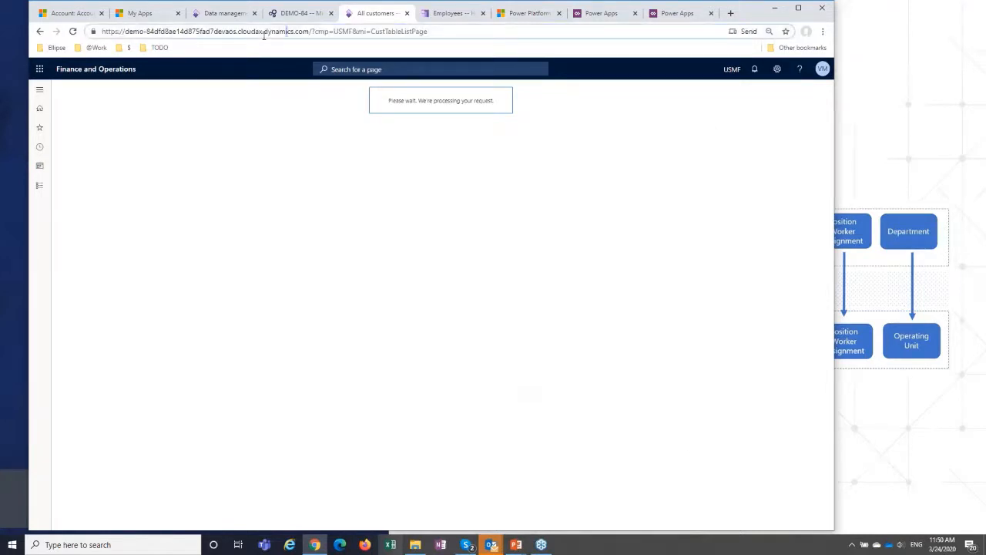
pyautogui.click(288, 15)
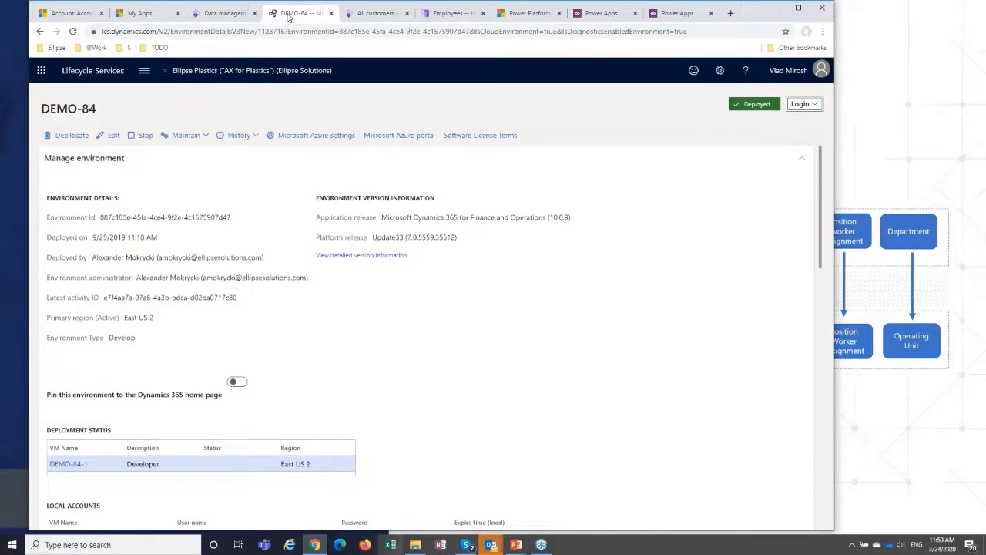
pyautogui.click(72, 31)
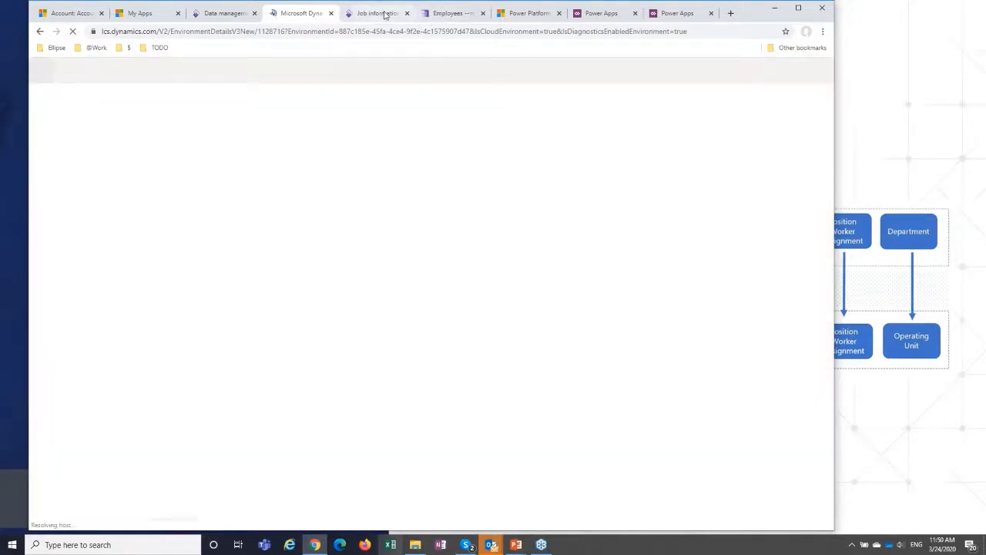
pyautogui.click(385, 14)
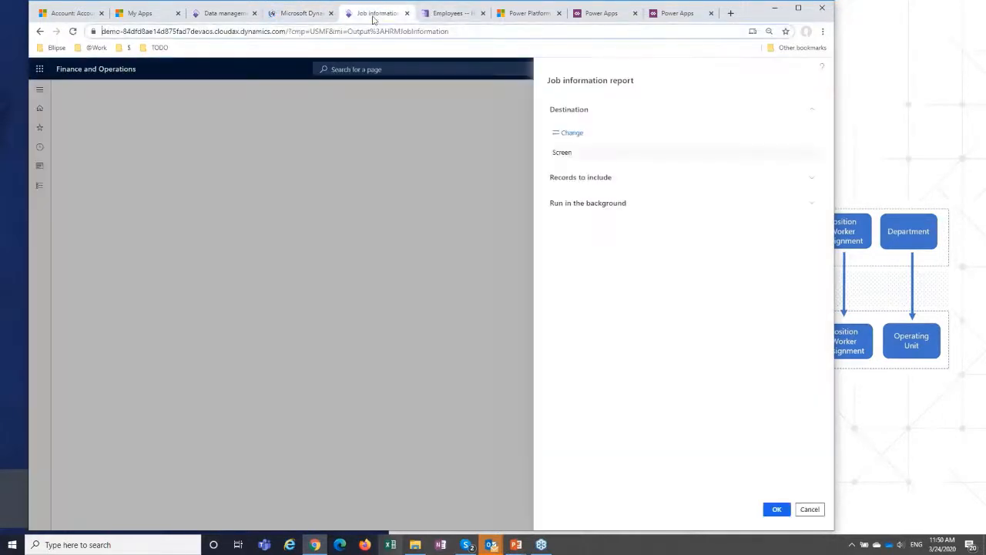
pyautogui.click(511, 388)
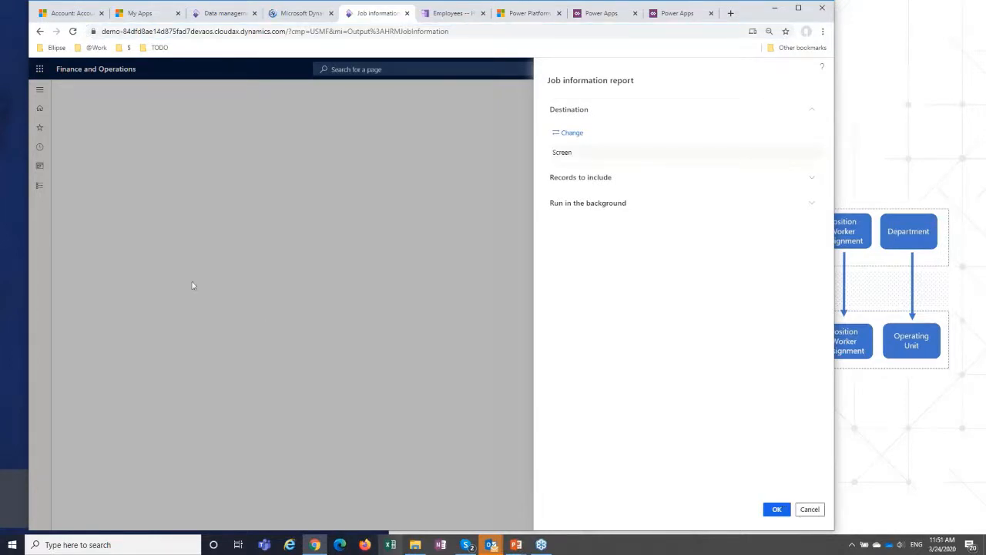
# From the Finance and Operations Data management page, open the Workers list of the Human resources module.
pyautogui.click(226, 13)
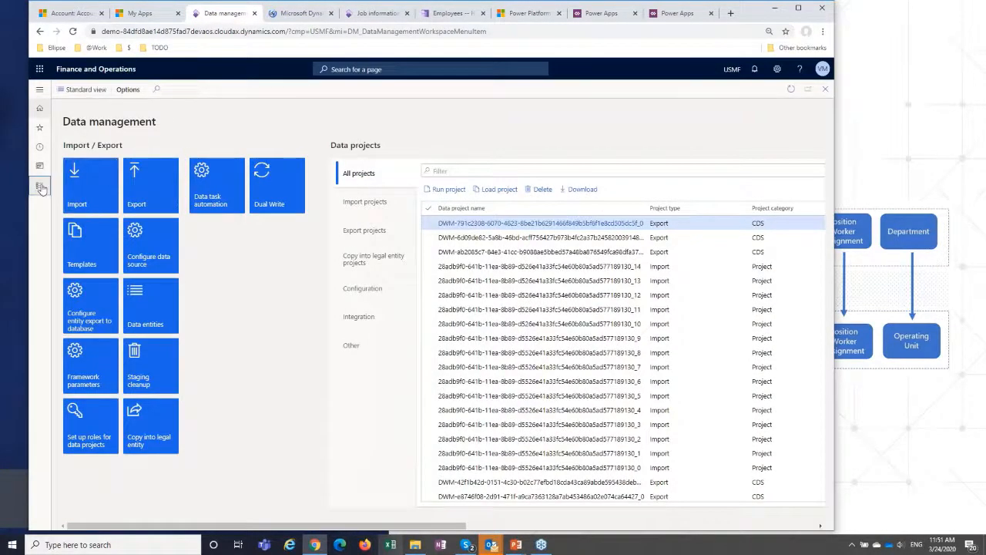
pyautogui.click(40, 185)
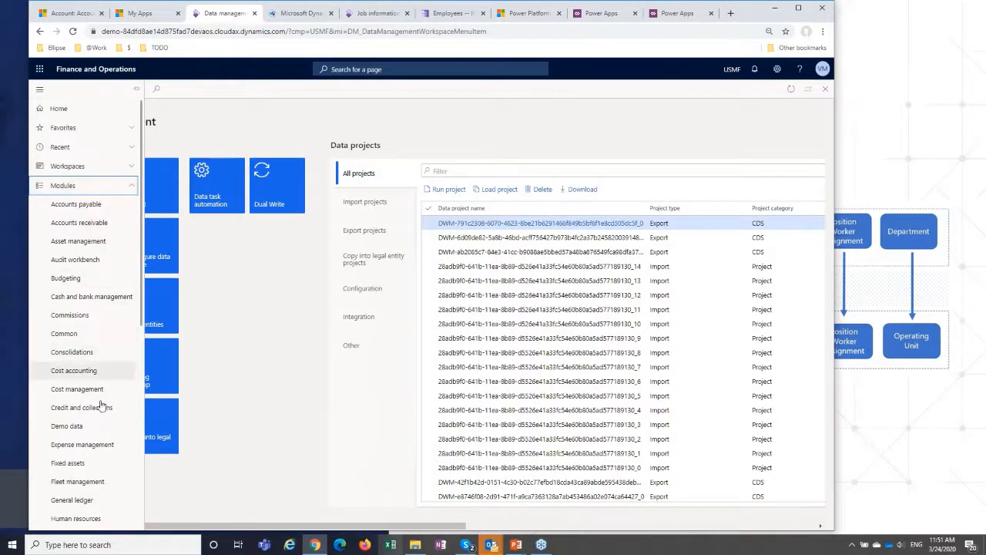
pyautogui.scroll(-5, 98, 379)
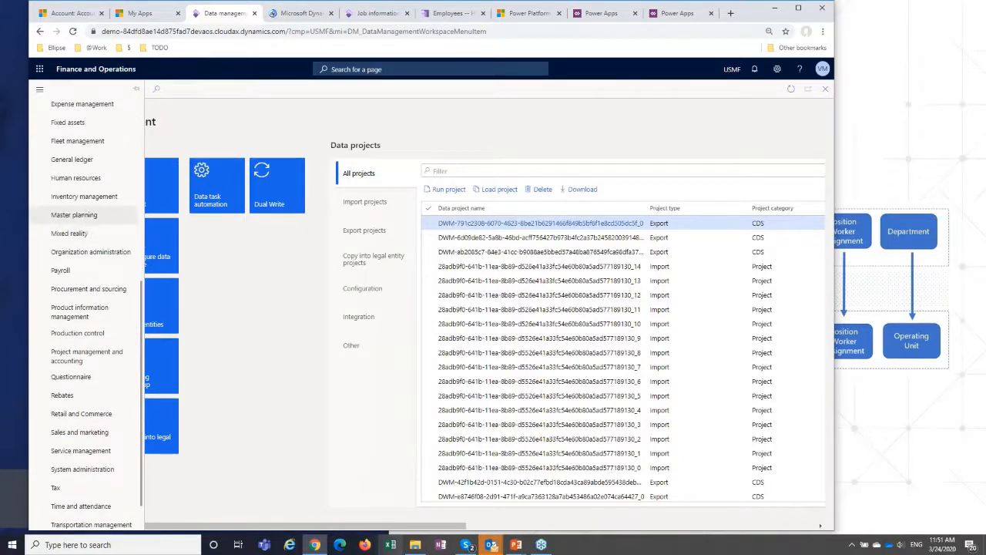
pyautogui.click(68, 180)
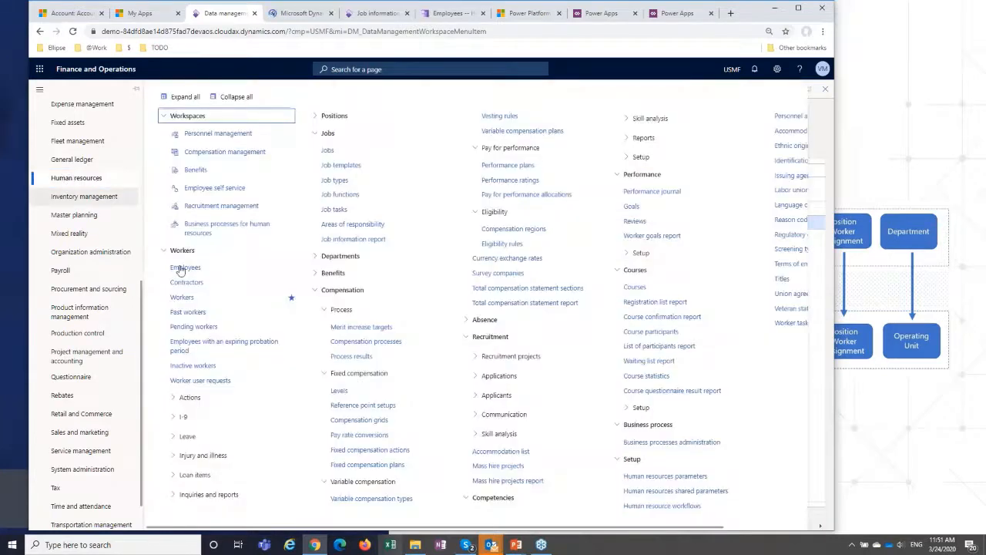
pyautogui.click(183, 299)
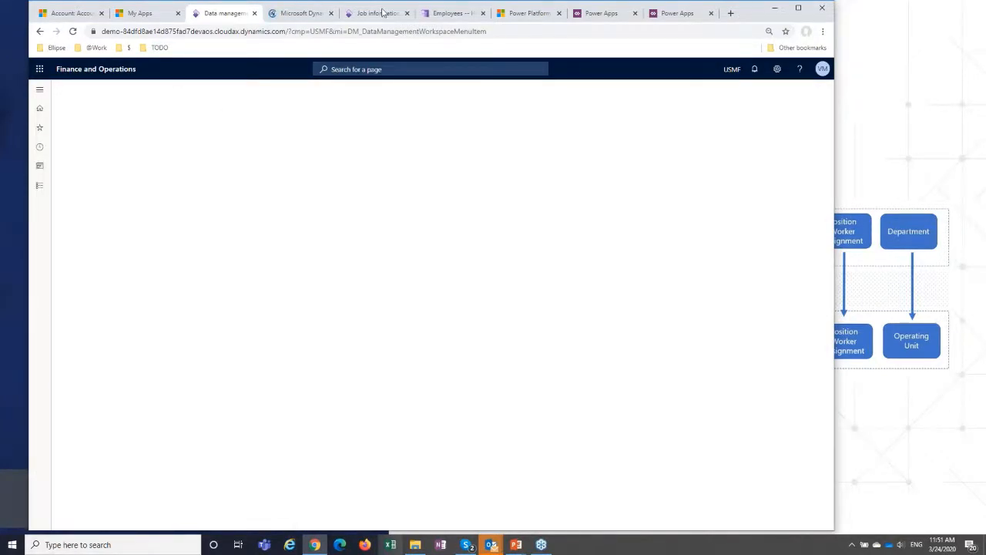
pyautogui.click(302, 16)
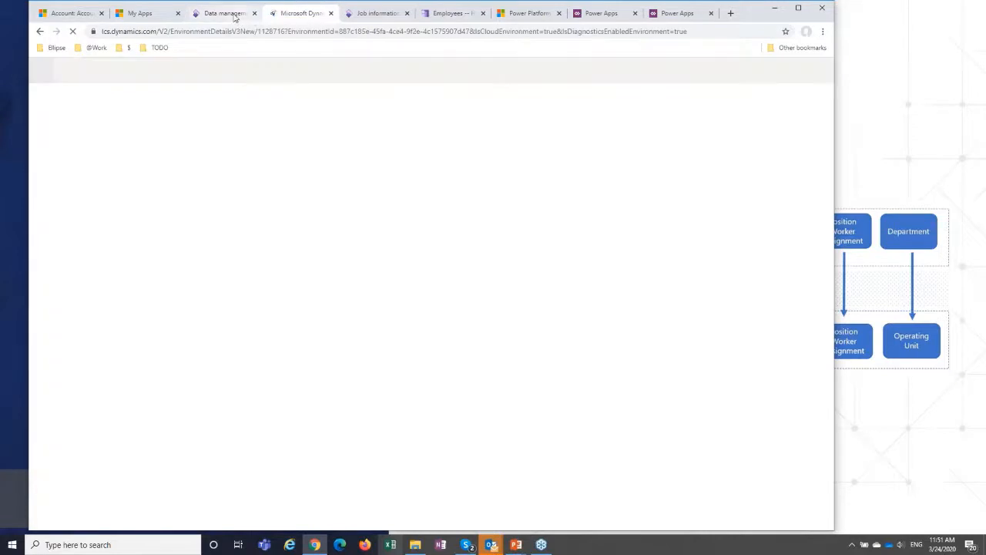
pyautogui.click(234, 15)
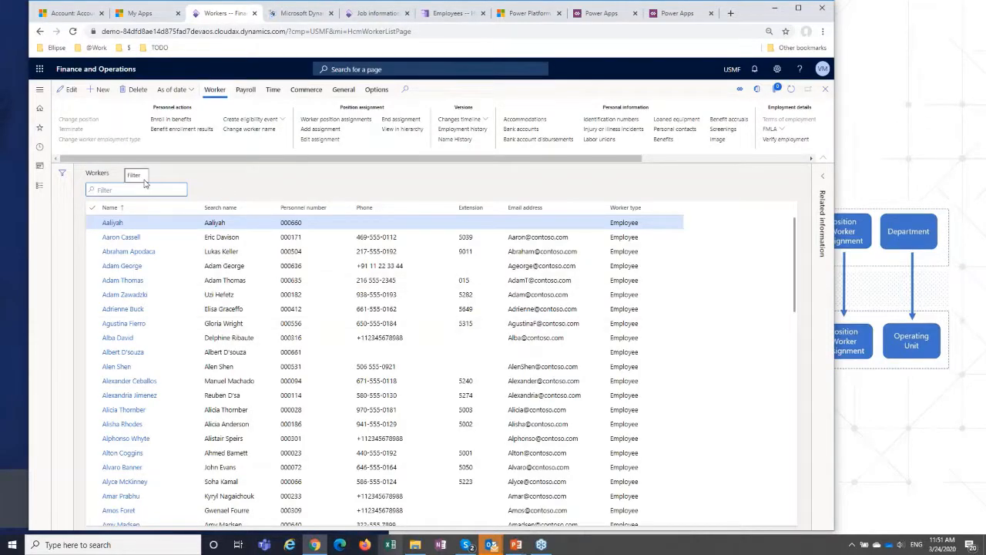
# Filter the Workers list by an alternative spelling of the new worker's first name, then empty the filter.
pyautogui.write('Sand')
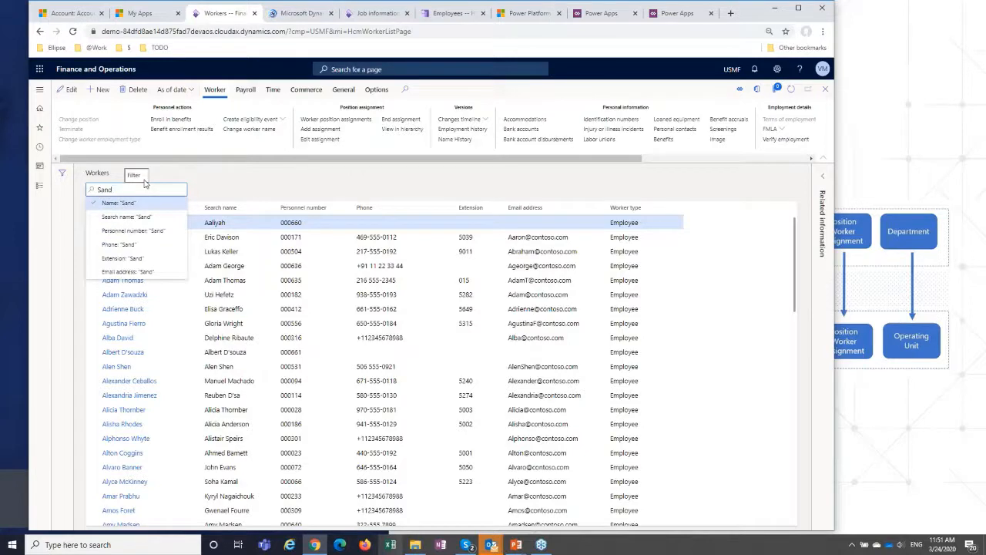
pyautogui.press('BackSpace')
pyautogui.press('BackSpace')
pyautogui.press('BackSpace')
pyautogui.write('undar')
pyautogui.press('Return')
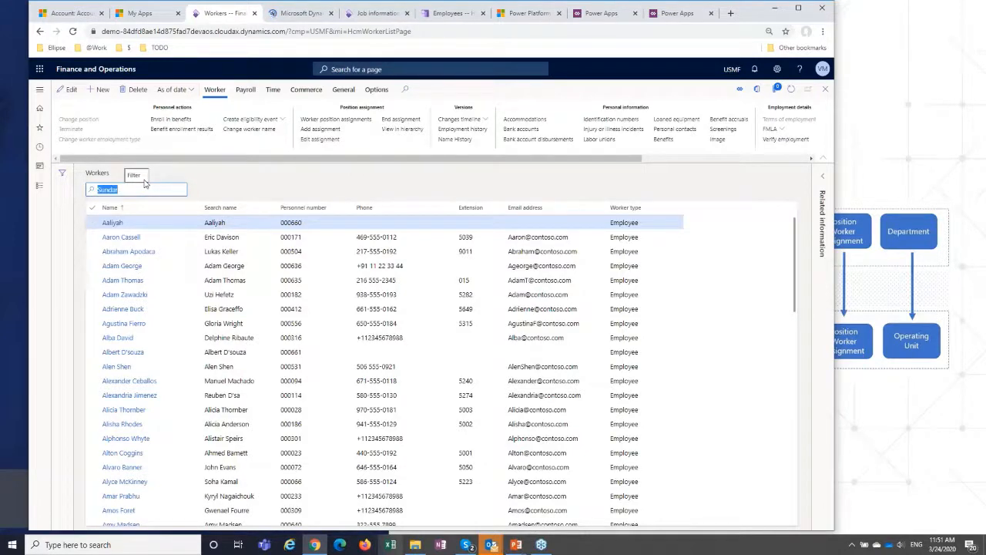
pyautogui.click(148, 192)
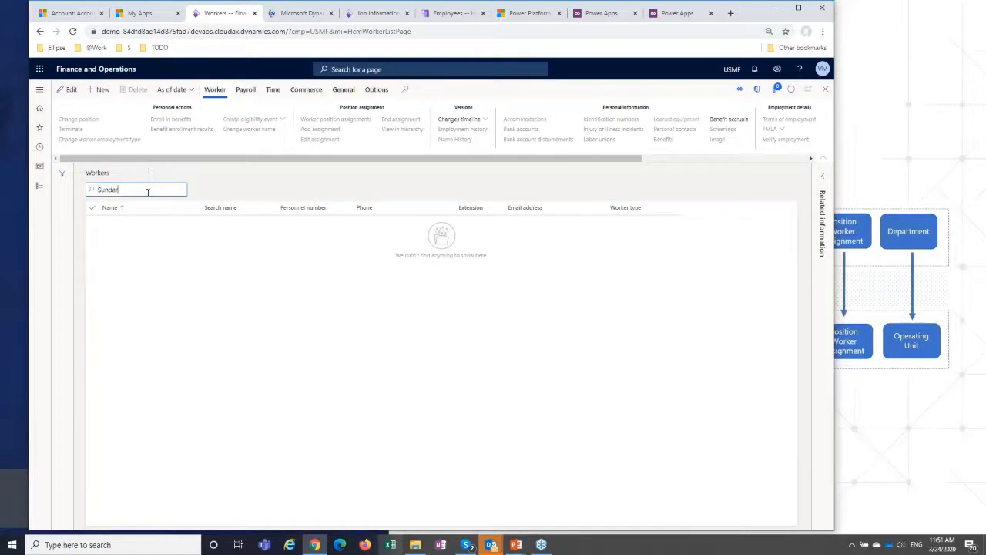
pyautogui.press('BackSpace')
pyautogui.press('BackSpace')
pyautogui.press('BackSpace')
pyautogui.press('BackSpace')
# Check the spelling of the new worker's name in the Human Resources employee record and return to the Workers list.
pyautogui.click(376, 14)
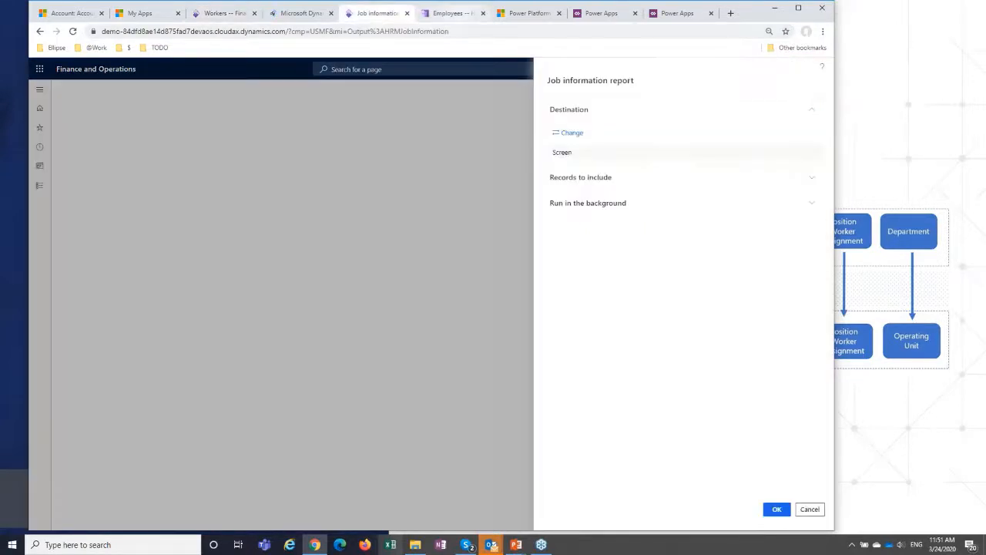
pyautogui.click(448, 13)
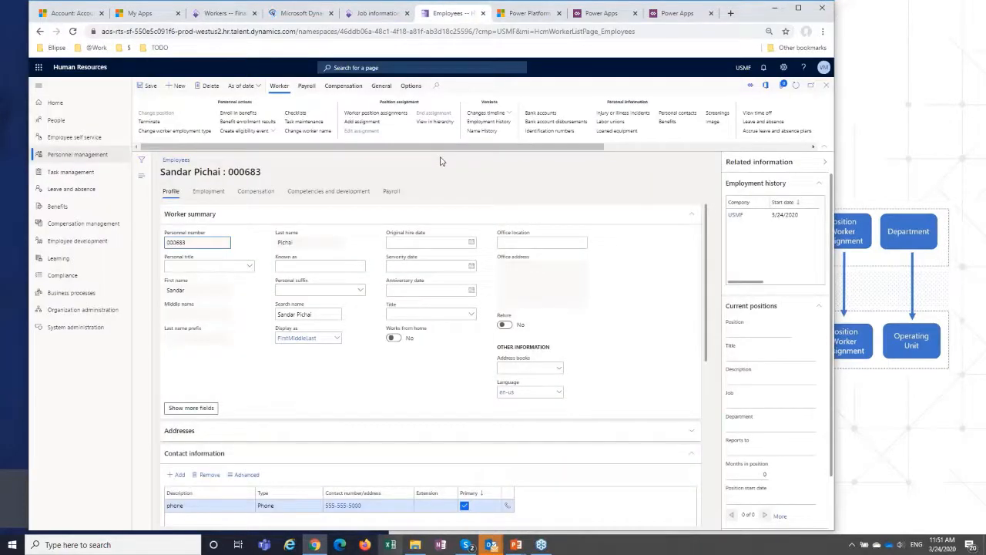
pyautogui.click(302, 14)
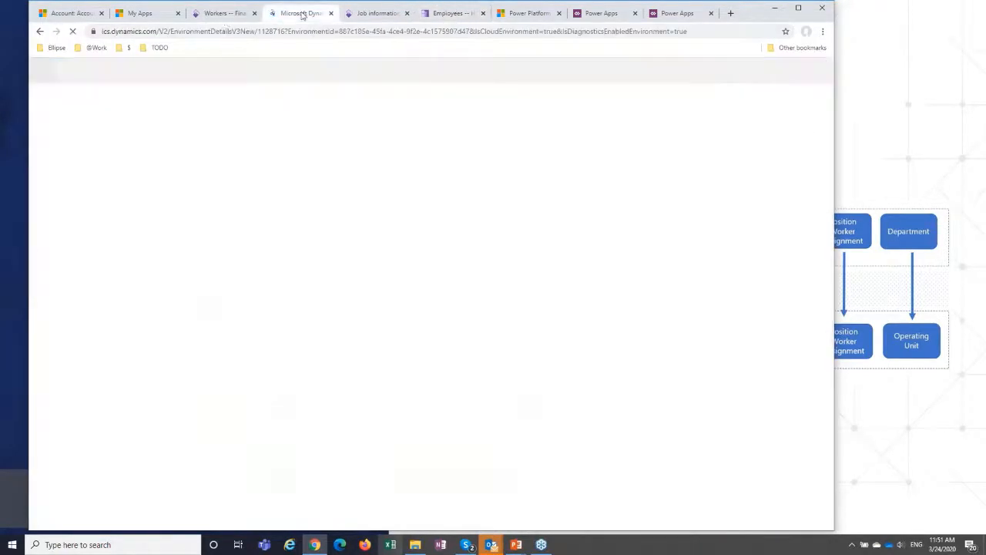
pyautogui.click(367, 13)
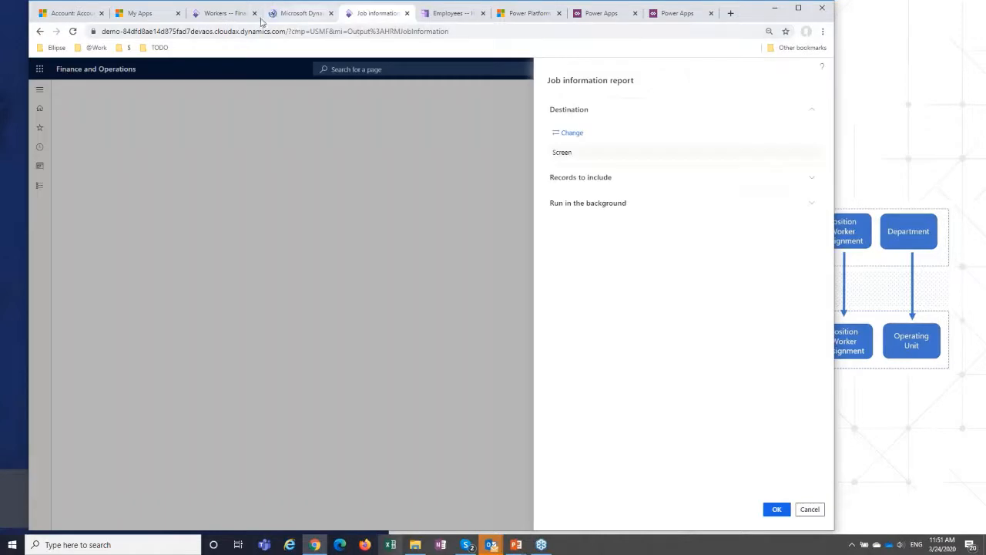
pyautogui.click(224, 14)
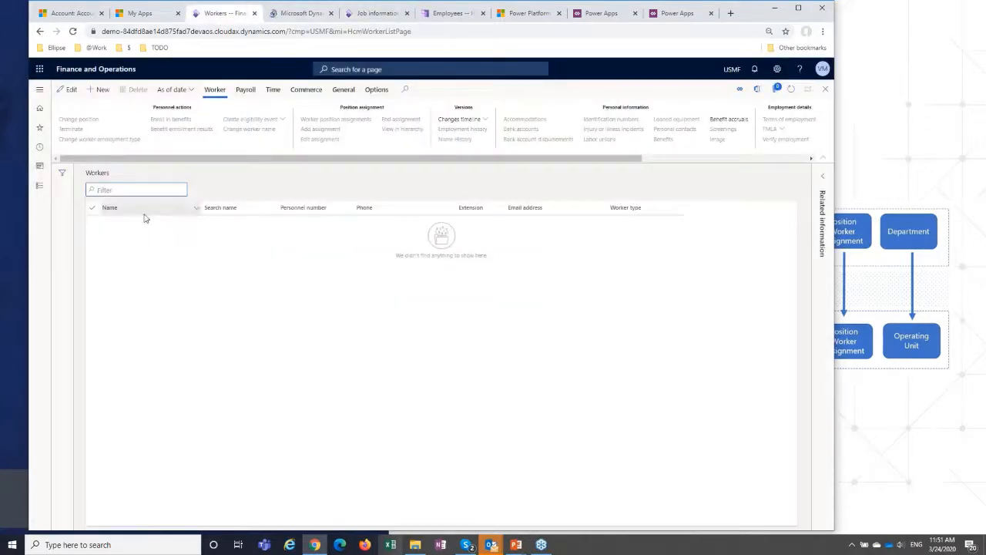
# Filter the Workers list by the first name as spelled in Human Resources, then clear the filter to list all workers.
pyautogui.write('Sandar')
pyautogui.press('Return')
pyautogui.click(139, 190)
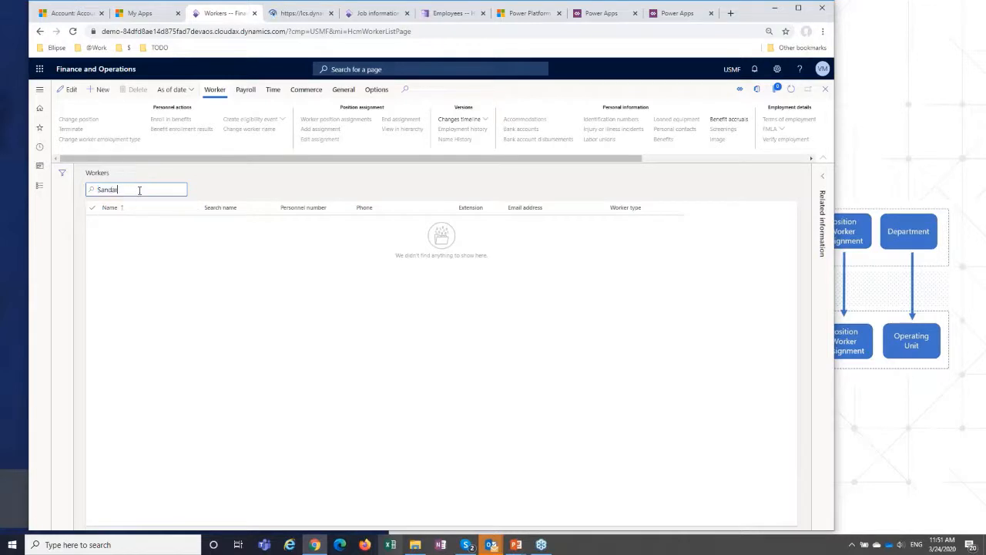
pyautogui.press('BackSpace')
pyautogui.press('BackSpace')
pyautogui.press('BackSpace')
pyautogui.press('BackSpace')
pyautogui.press('BackSpace')
pyautogui.press('BackSpace')
# In the Power Platform admin center, open the ProjHR2FinOps data integration project and run it.
pyautogui.click(465, 16)
pyautogui.click(676, 13)
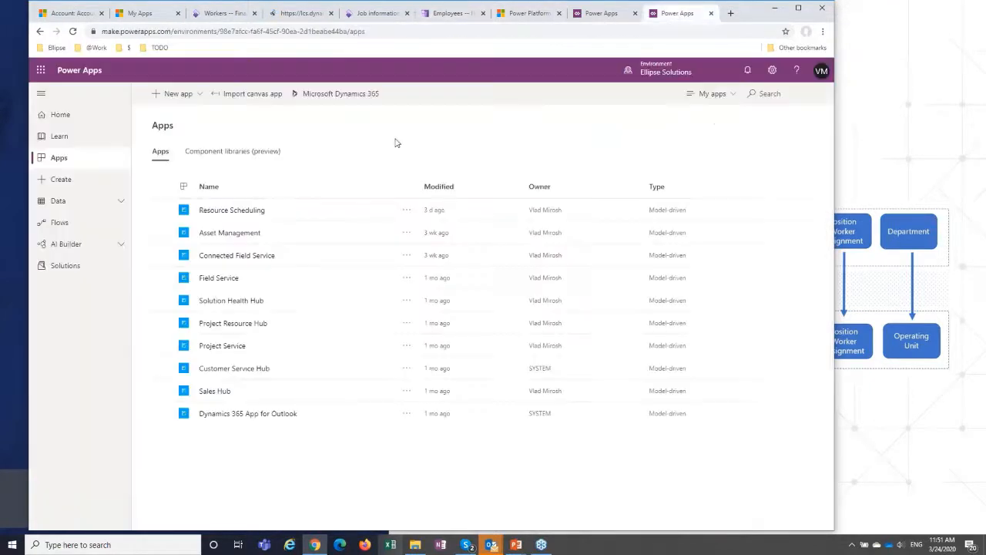
pyautogui.click(521, 16)
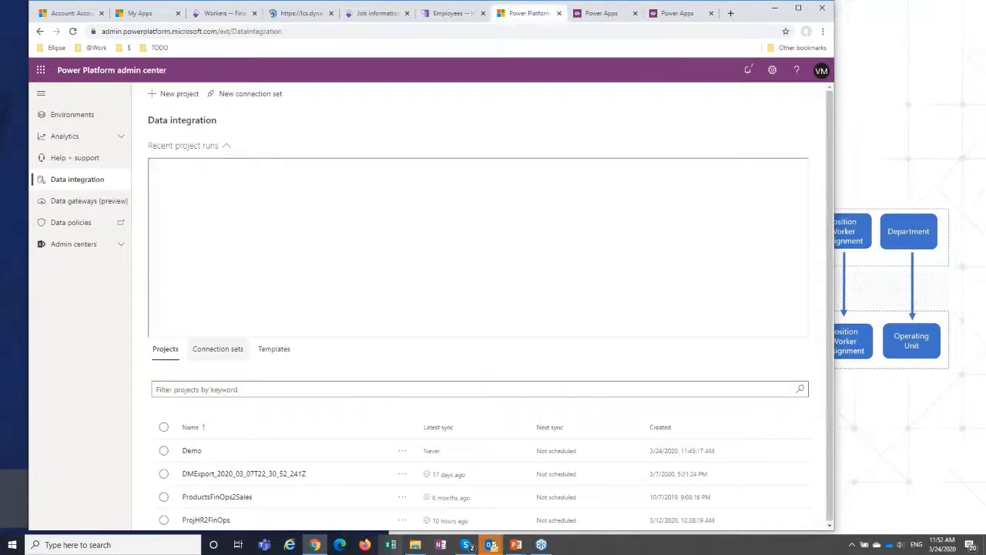
pyautogui.click(206, 520)
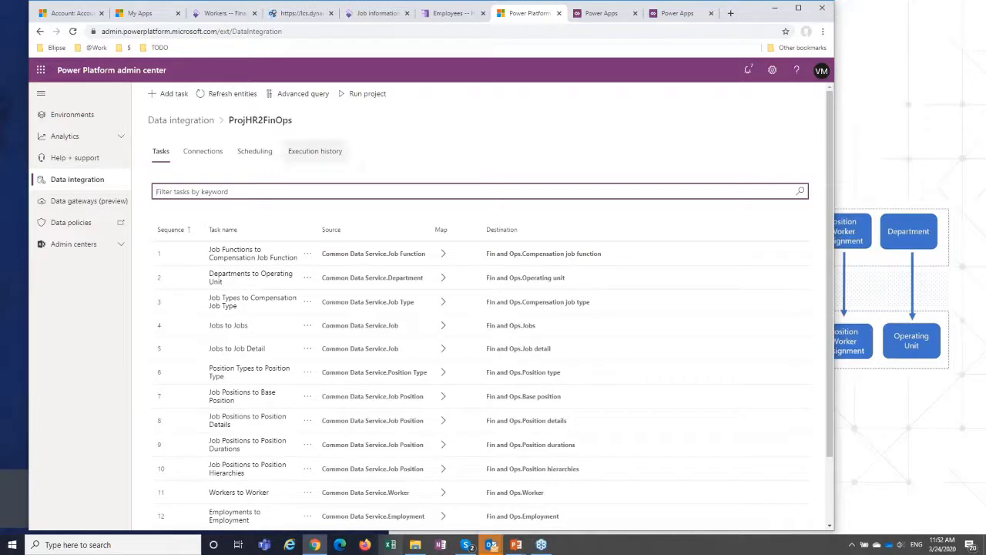
pyautogui.click(374, 96)
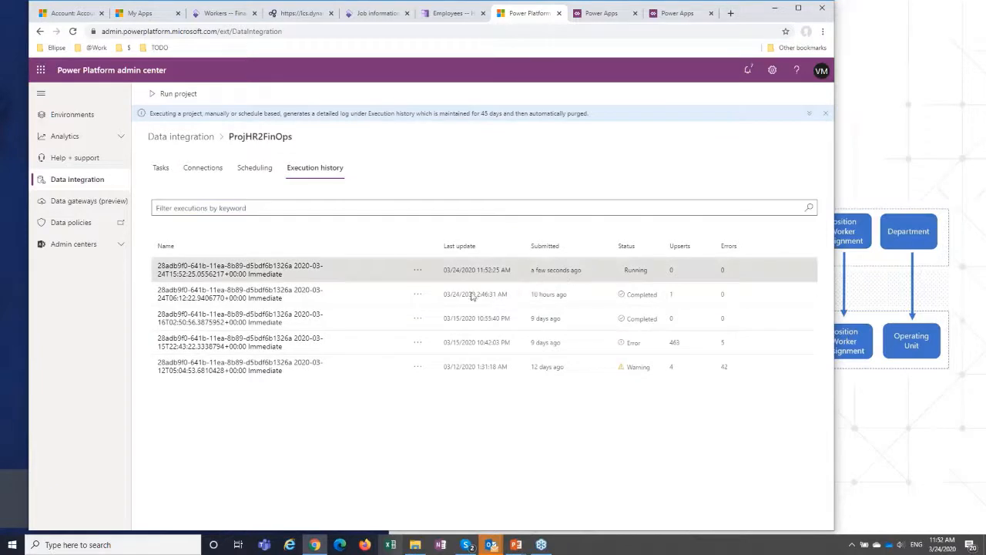
# Open the newest execution of ProjHR2FinOps and refresh its task statuses to follow the run's progress.
pyautogui.click(278, 269)
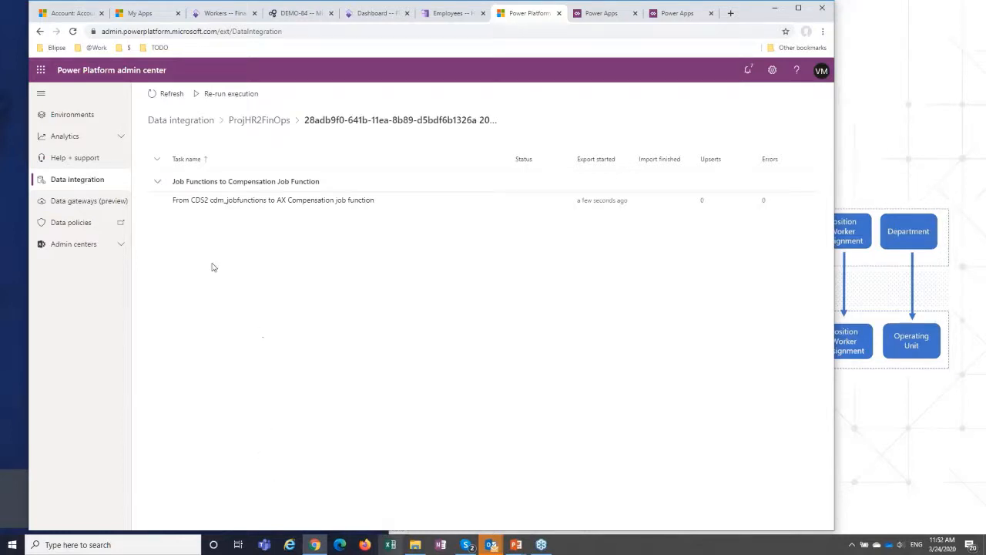
pyautogui.click(171, 96)
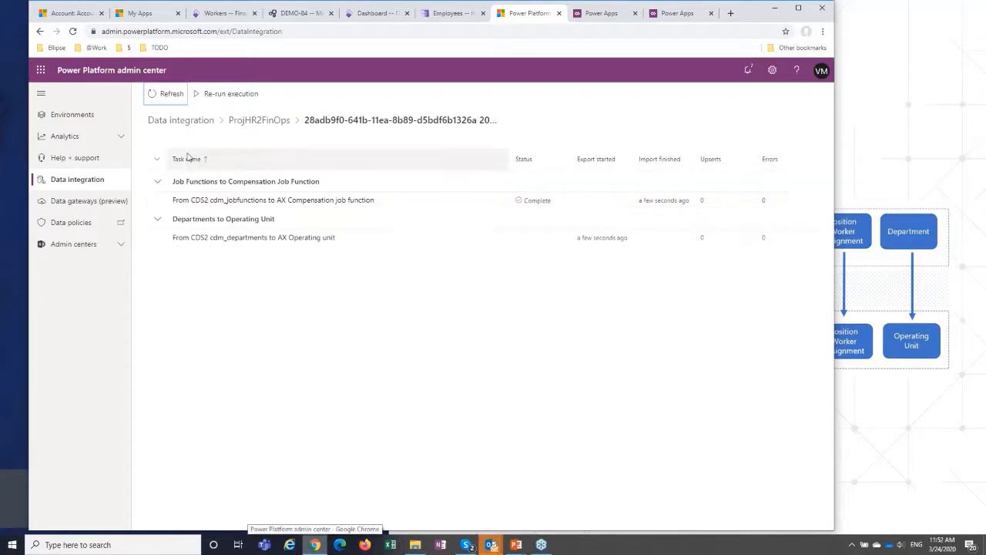
pyautogui.click(169, 94)
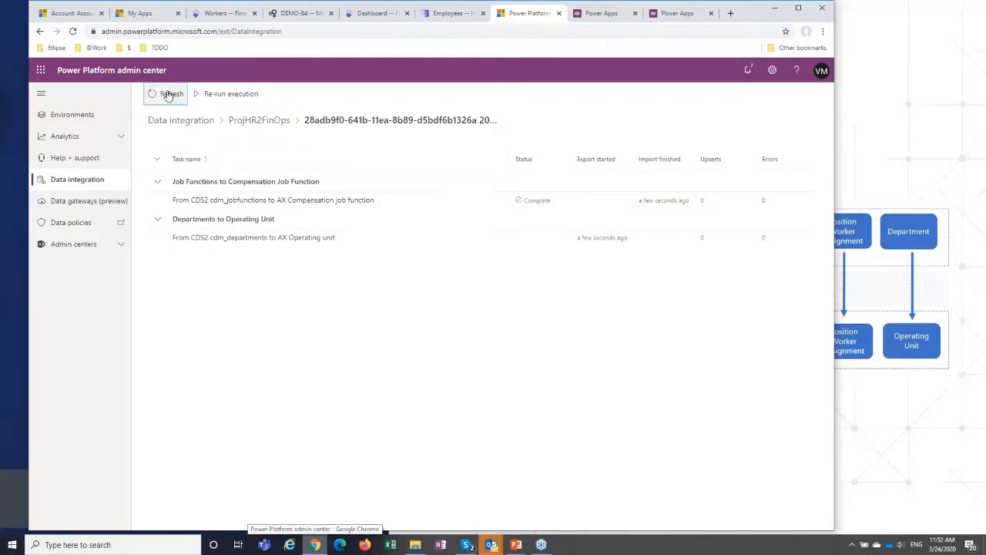
# Switch to the PowerPoint slide show and advance to the Dual write slide.
pyautogui.click(518, 550)
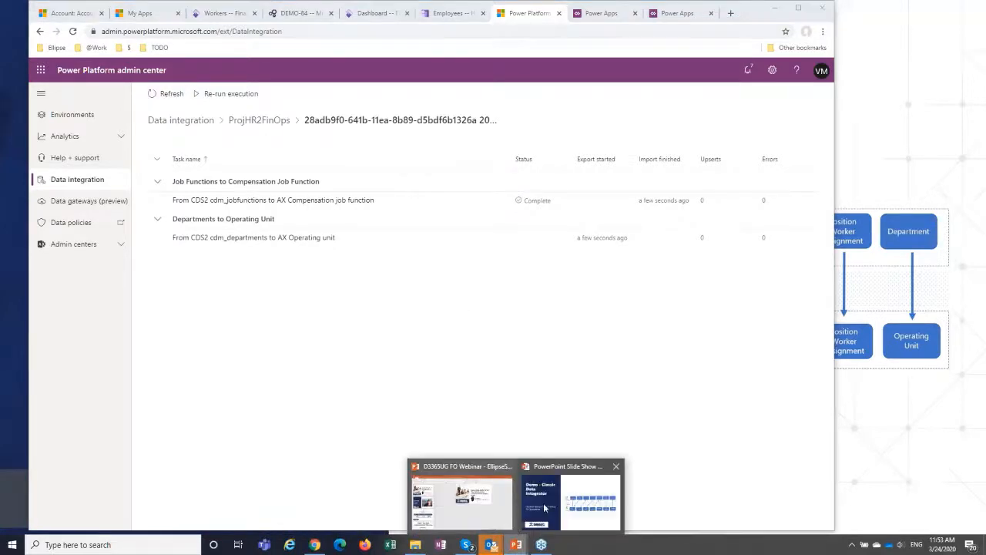
pyautogui.click(570, 501)
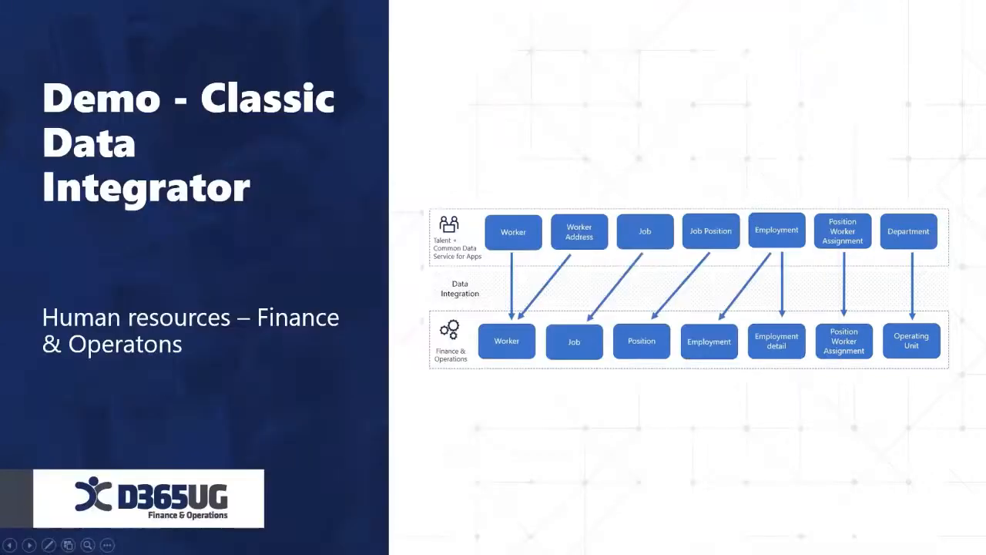
pyautogui.press('Right')
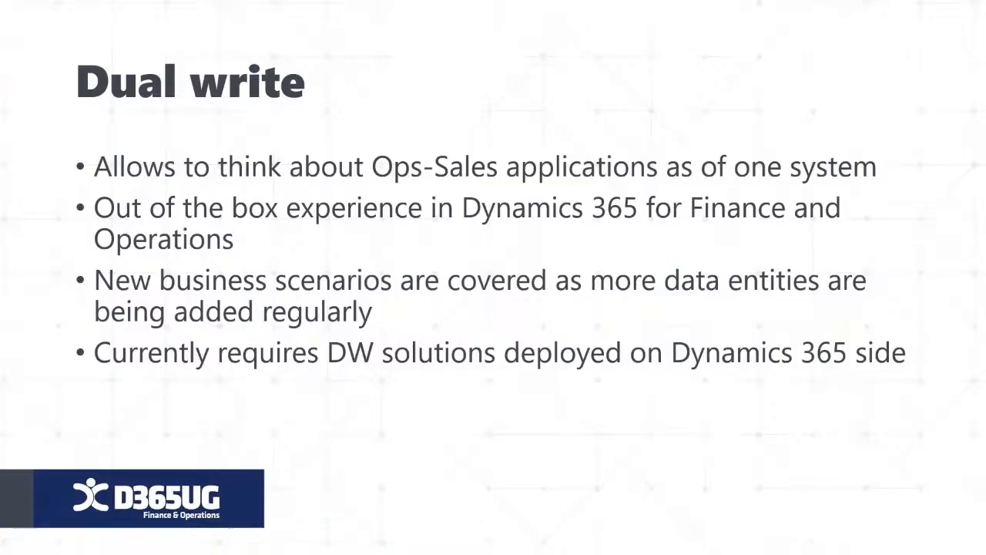
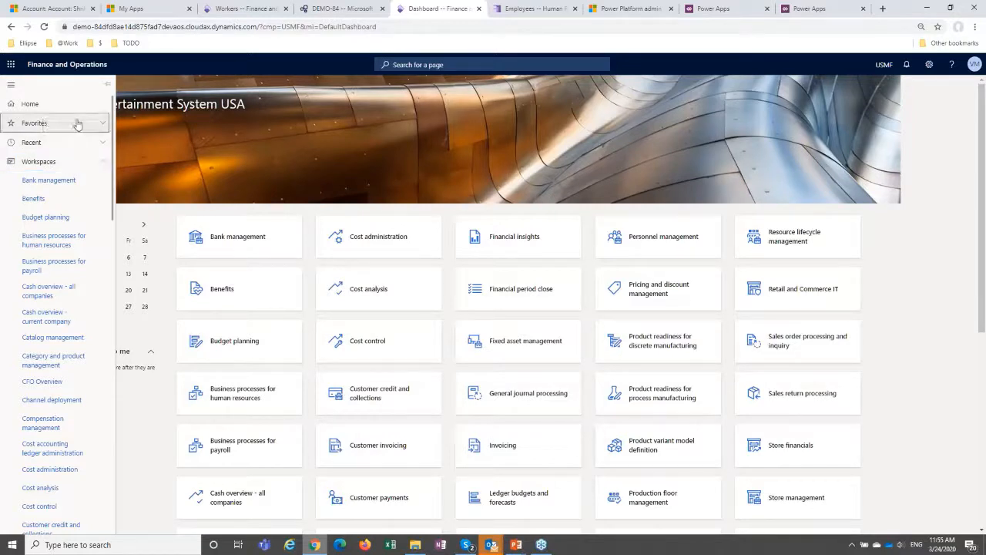
# Open the Dual Write page from the Data management workspace and look over its list of entity maps.
pyautogui.click(78, 124)
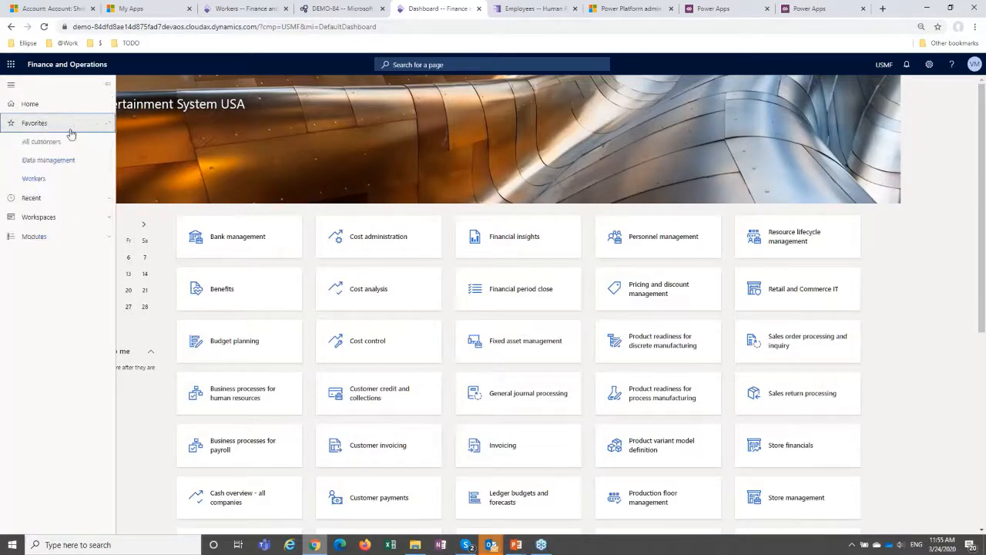
pyautogui.click(40, 165)
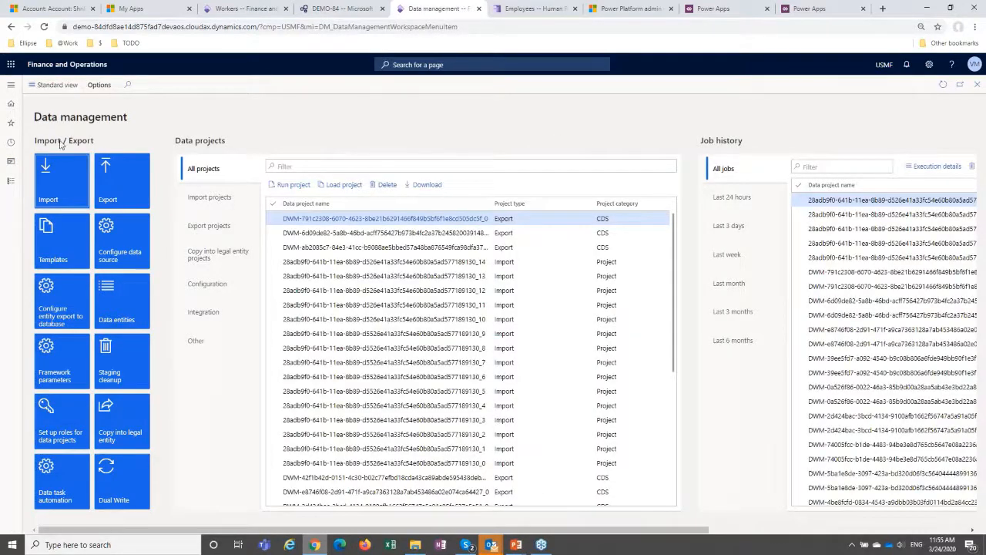
pyautogui.click(123, 481)
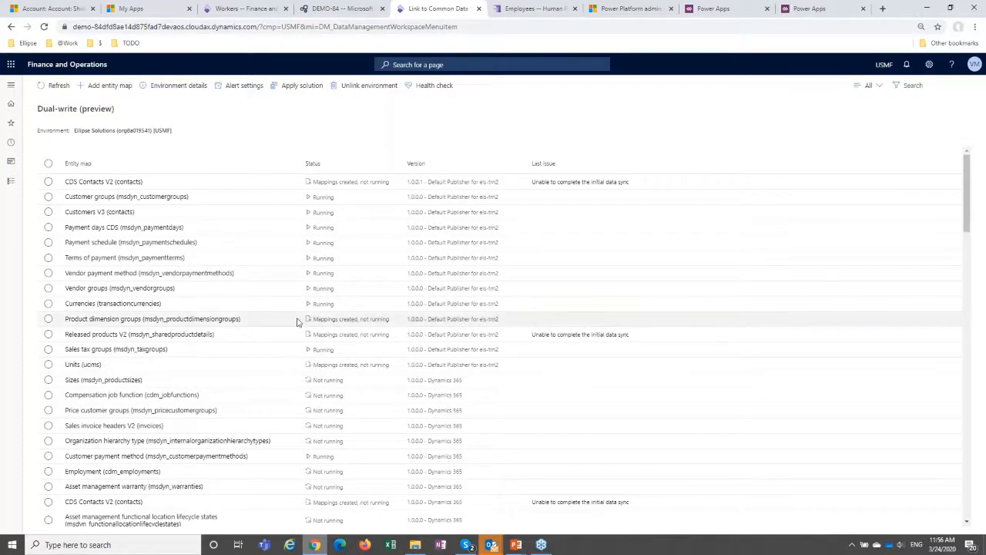
pyautogui.scroll(-12, 298, 322)
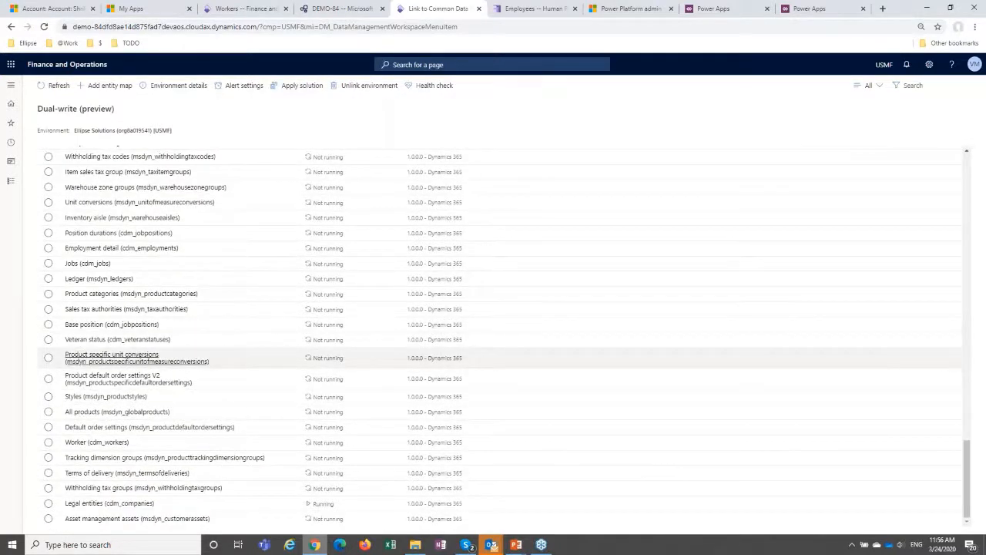
pyautogui.scroll(15, 298, 339)
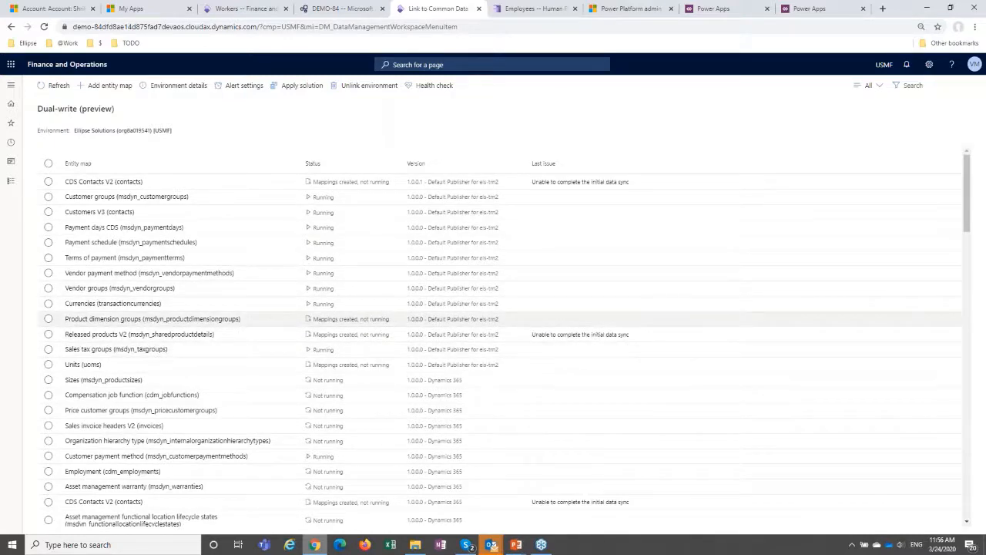
# Open the Product dimension groups entity map, review its field mappings, activity log and details, and return to the Dual-write list.
pyautogui.click(161, 321)
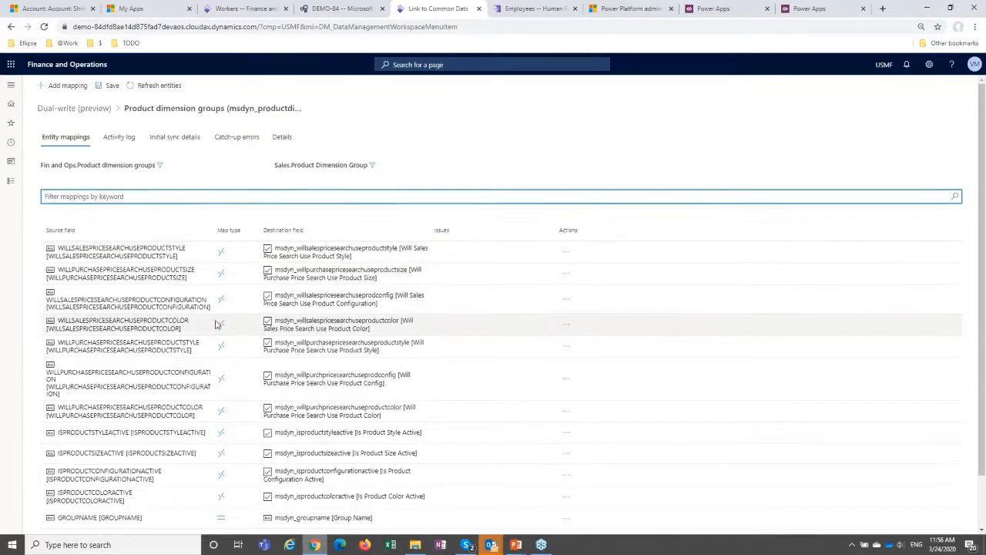
pyautogui.scroll(-1, 237, 362)
pyautogui.scroll(-1, 237, 362)
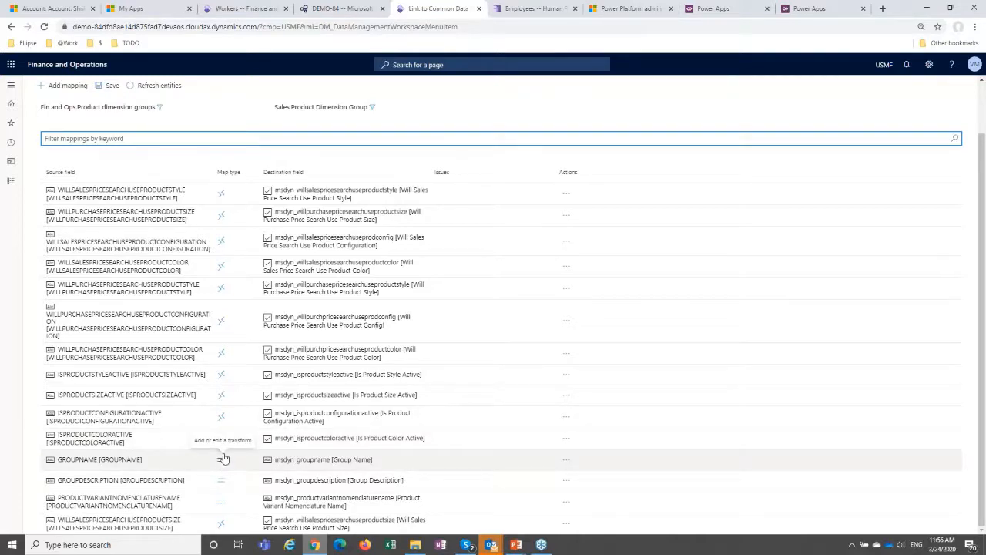
pyautogui.scroll(1, 217, 211)
pyautogui.click(117, 137)
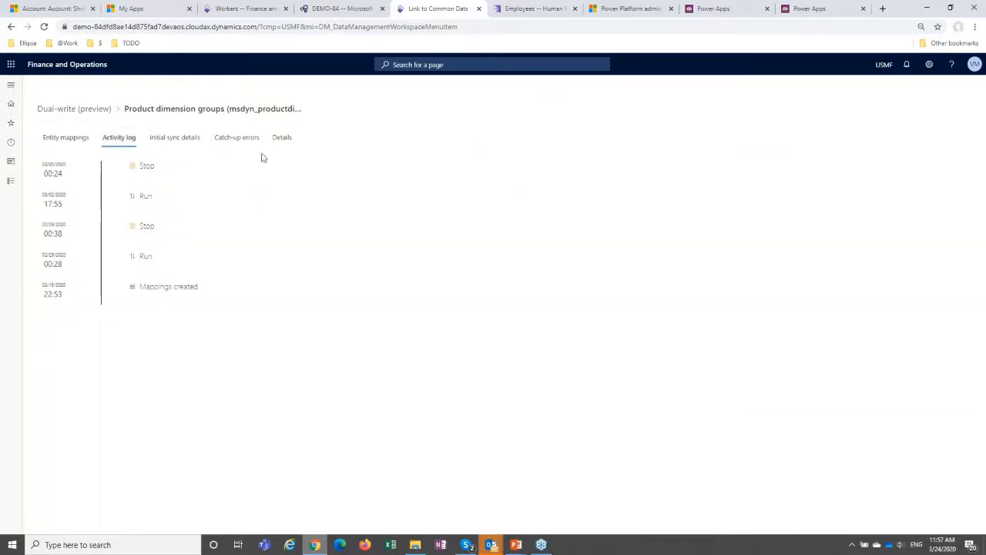
pyautogui.click(279, 139)
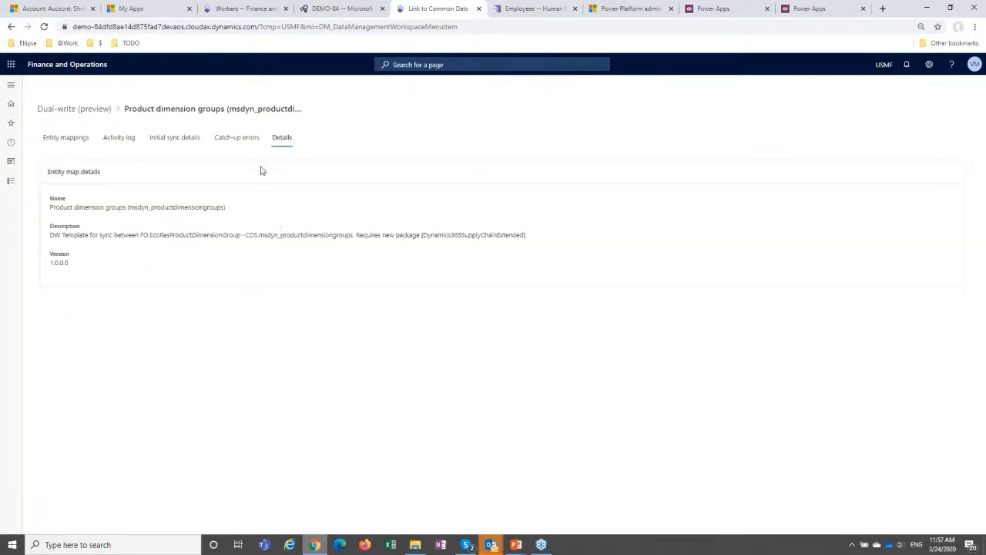
pyautogui.click(81, 109)
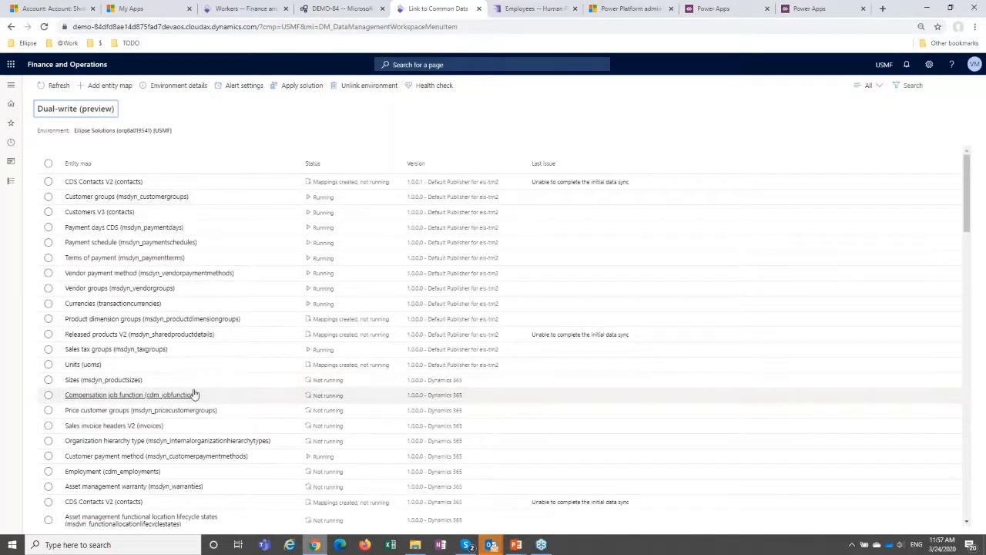
# Examine the full list of dual-write entity maps, including their statuses and versions.
pyautogui.scroll(-10, 196, 396)
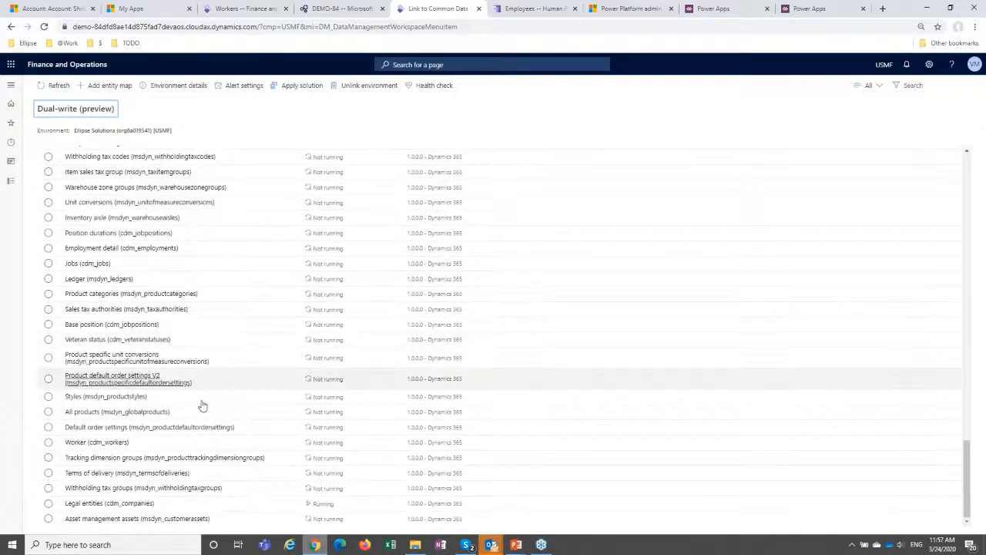
pyautogui.scroll(10, 202, 406)
pyautogui.scroll(1, 202, 415)
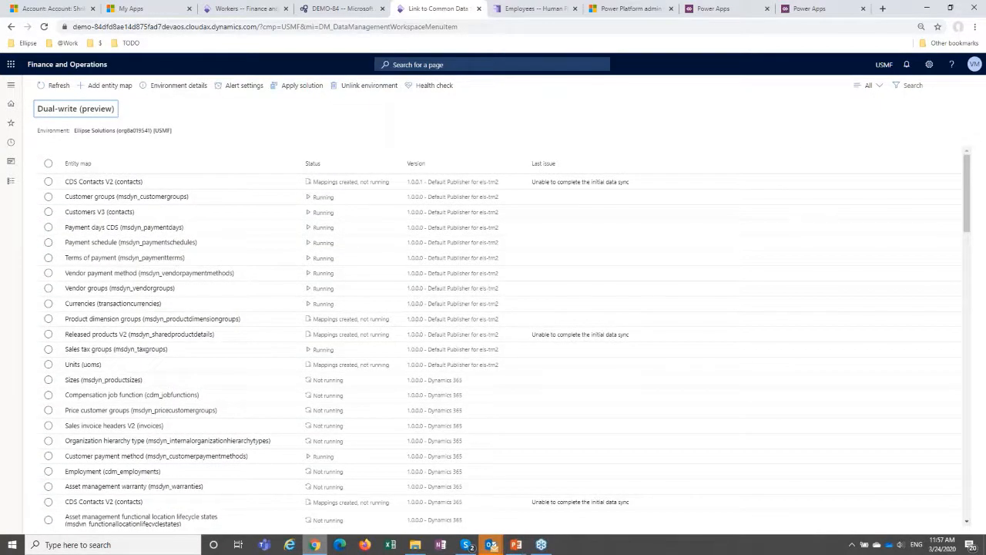
pyautogui.scroll(-10, 241, 375)
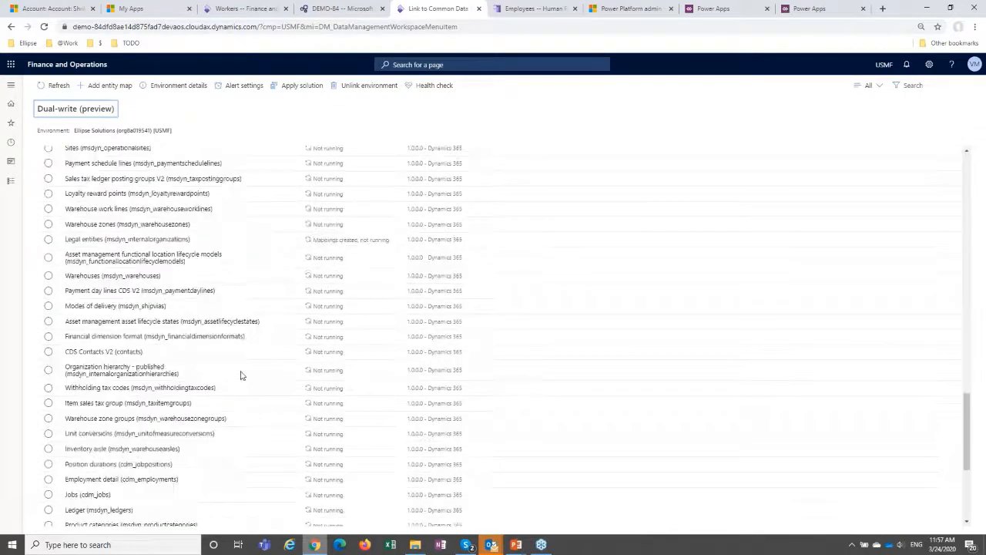
pyautogui.scroll(10, 240, 375)
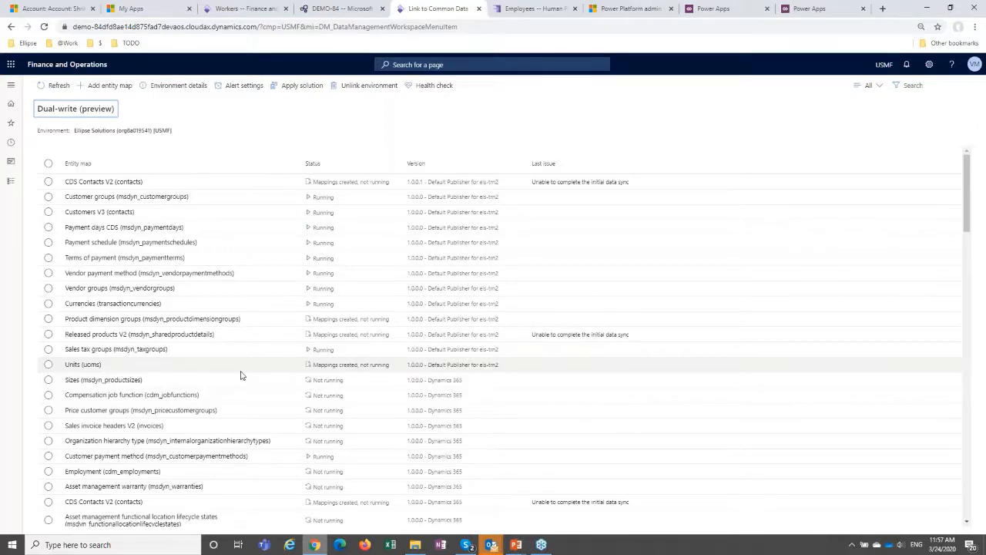
pyautogui.scroll(-5, 241, 368)
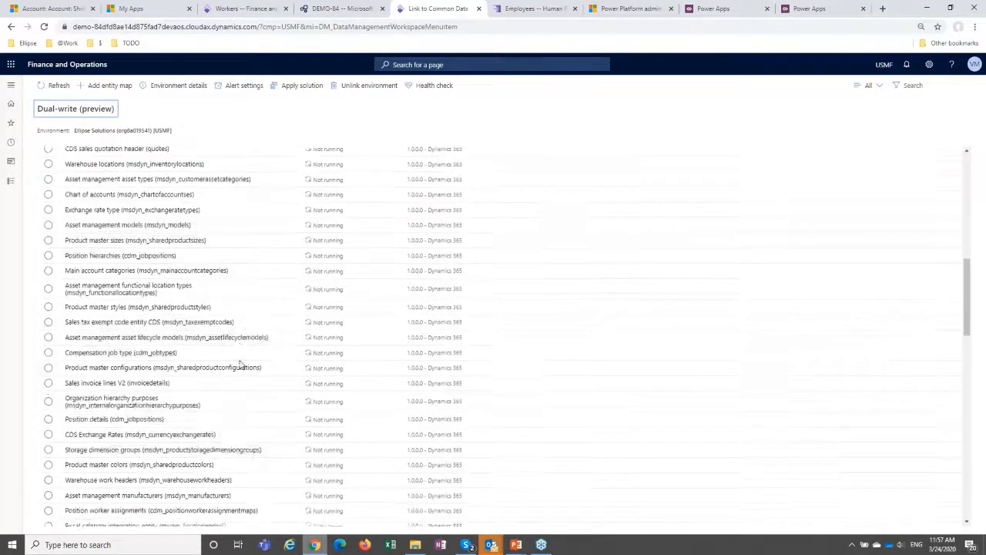
pyautogui.scroll(-5, 240, 367)
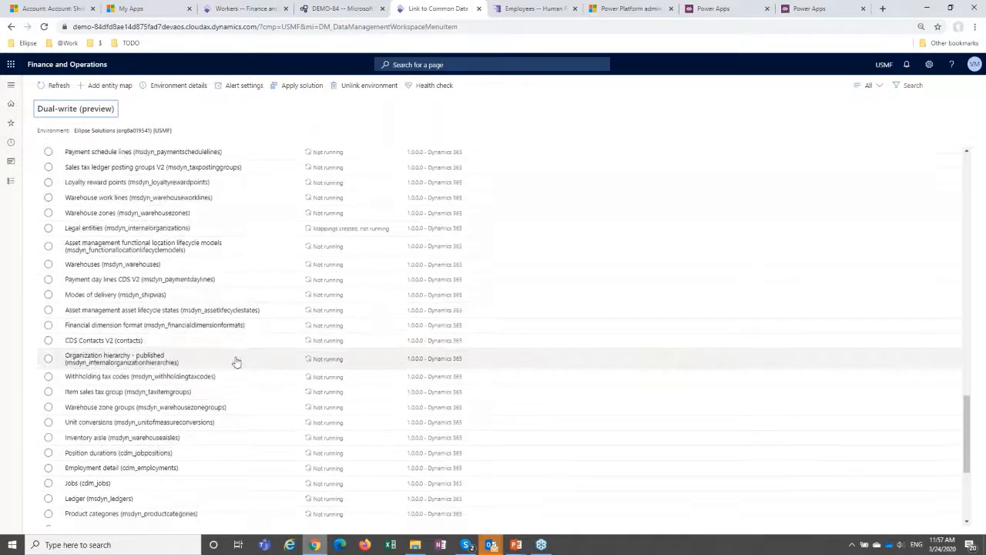
pyautogui.scroll(5, 236, 362)
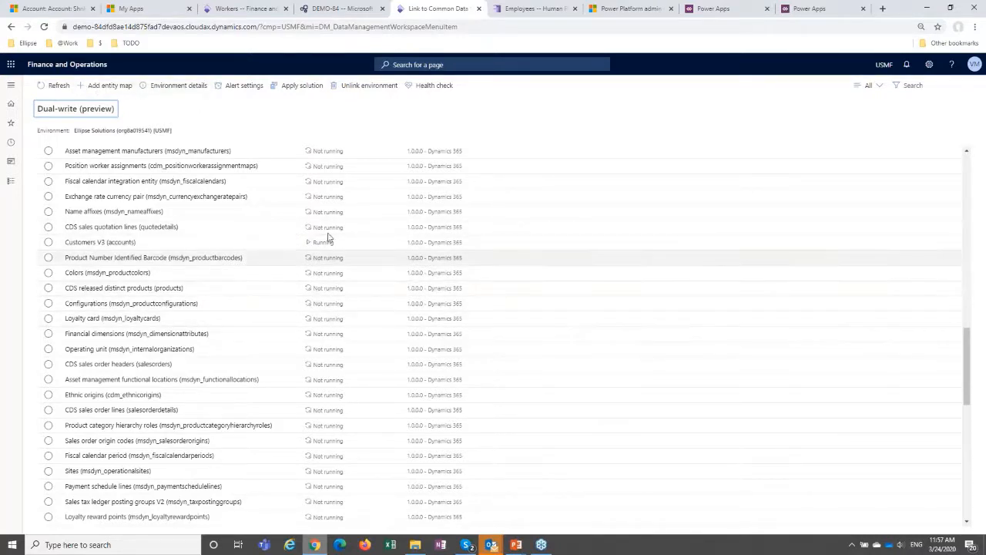
# Select the Product Number Identified Barcode (msdyn_productbarcodes) entity map to show the actions available for it.
pyautogui.click(48, 259)
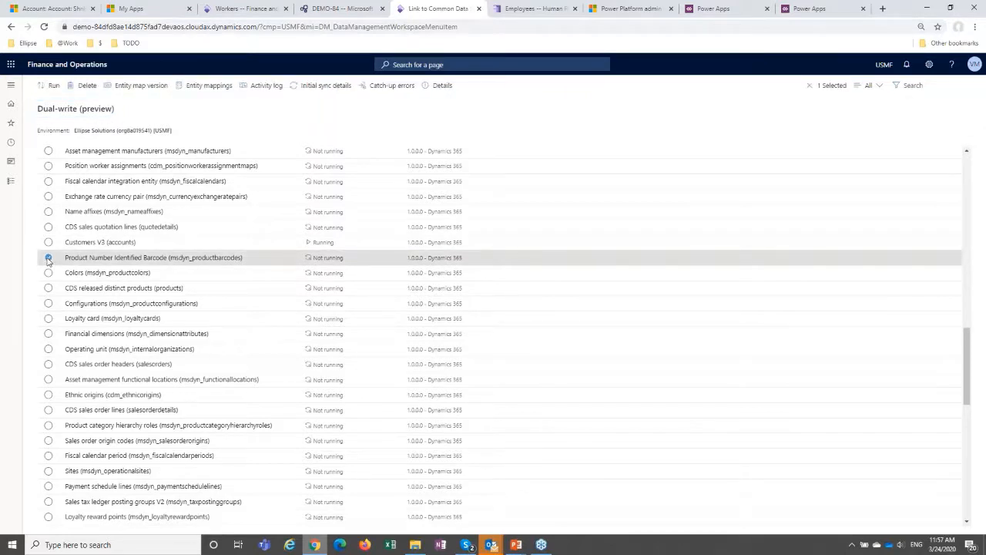
pyautogui.click(48, 258)
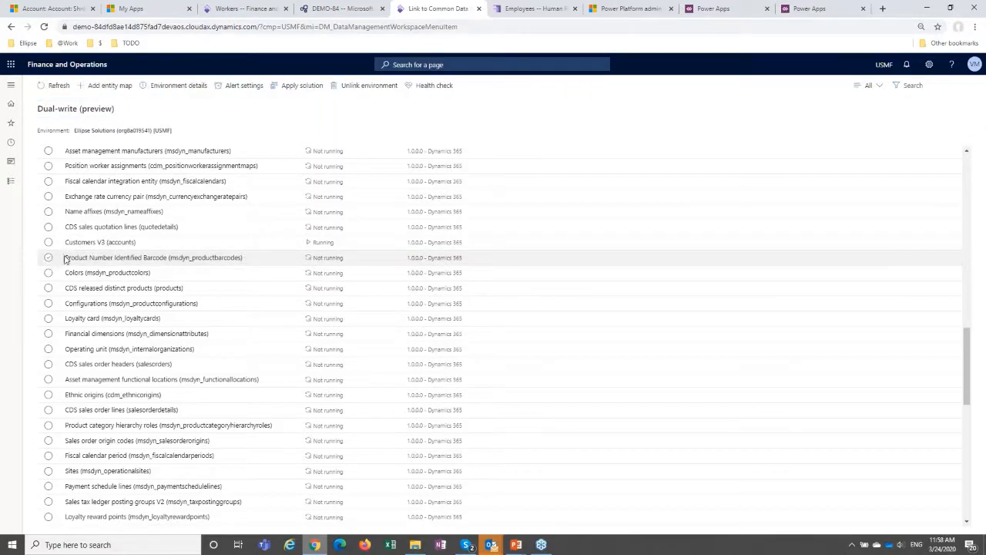
pyautogui.click(65, 259)
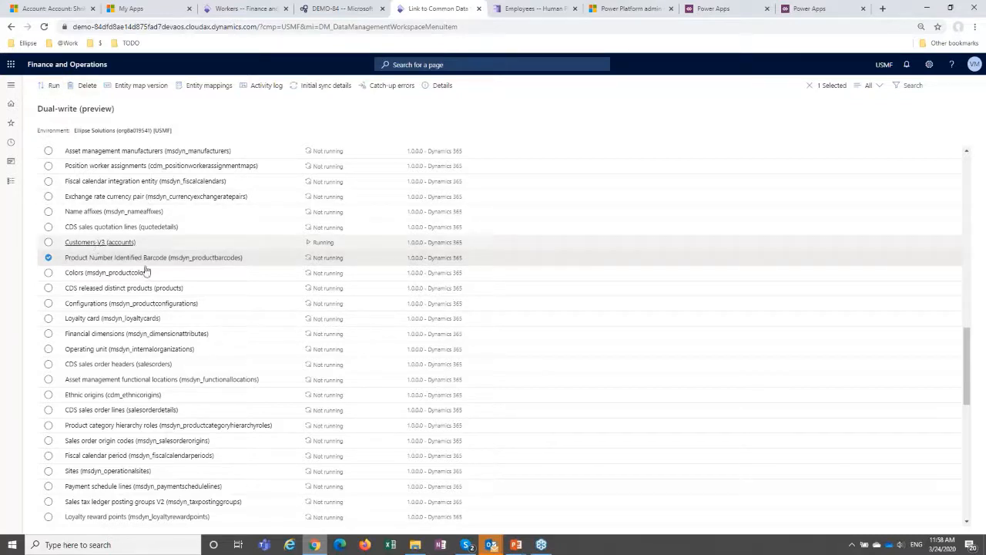
# Clear the current selection and select the Payment schedule (msdyn_paymentschedules) entity map to show its available actions.
pyautogui.scroll(1, 313, 323)
pyautogui.scroll(3, 313, 324)
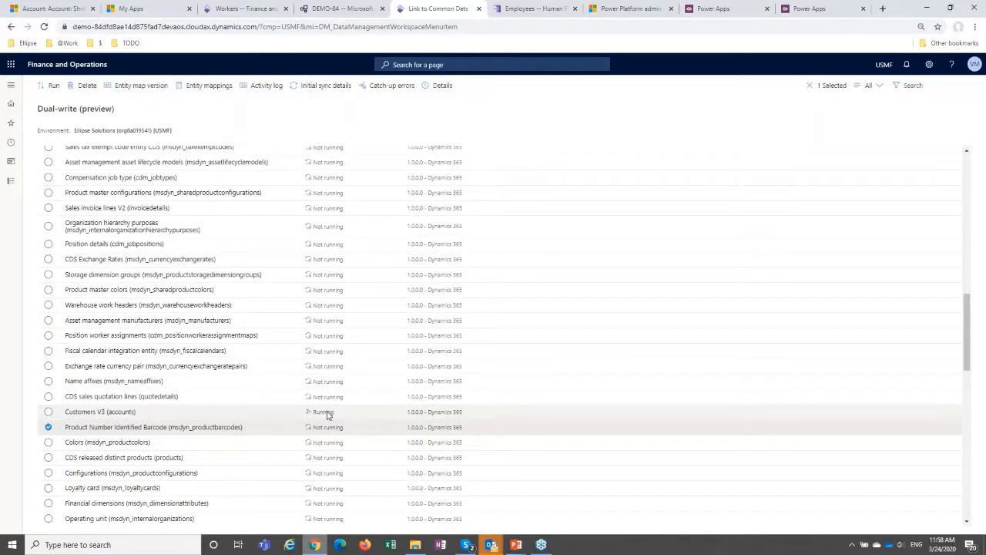
pyautogui.scroll(2, 328, 414)
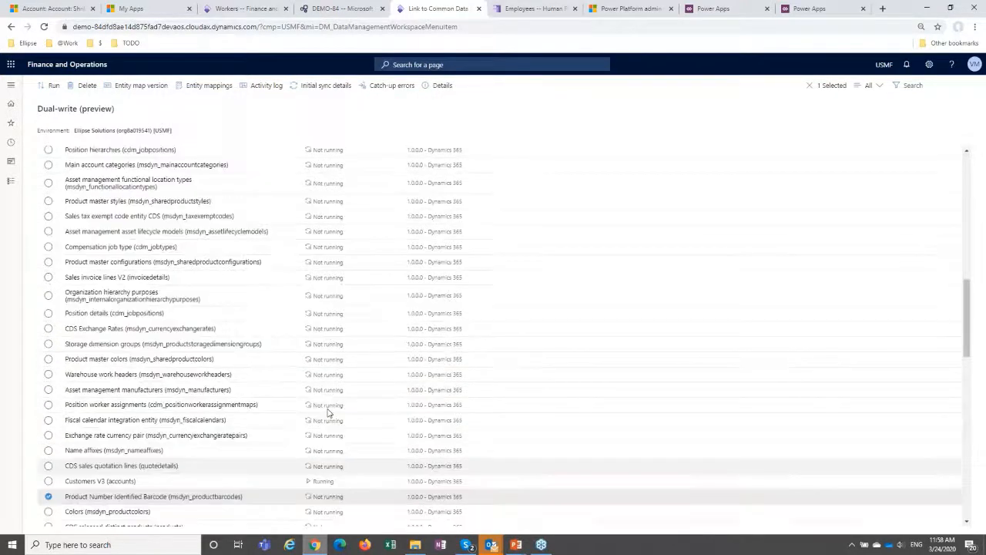
pyautogui.scroll(10, 329, 413)
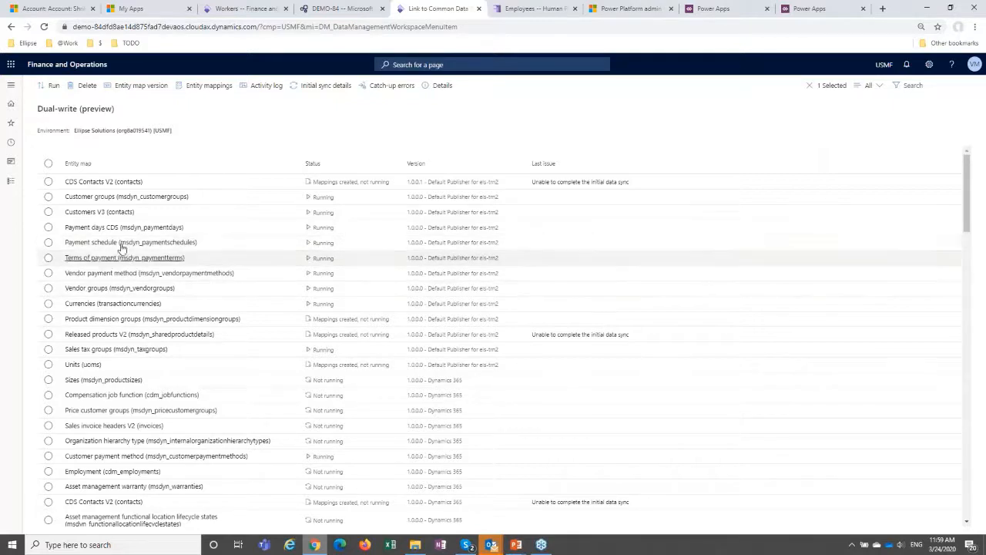
pyautogui.click(54, 244)
pyautogui.click(79, 108)
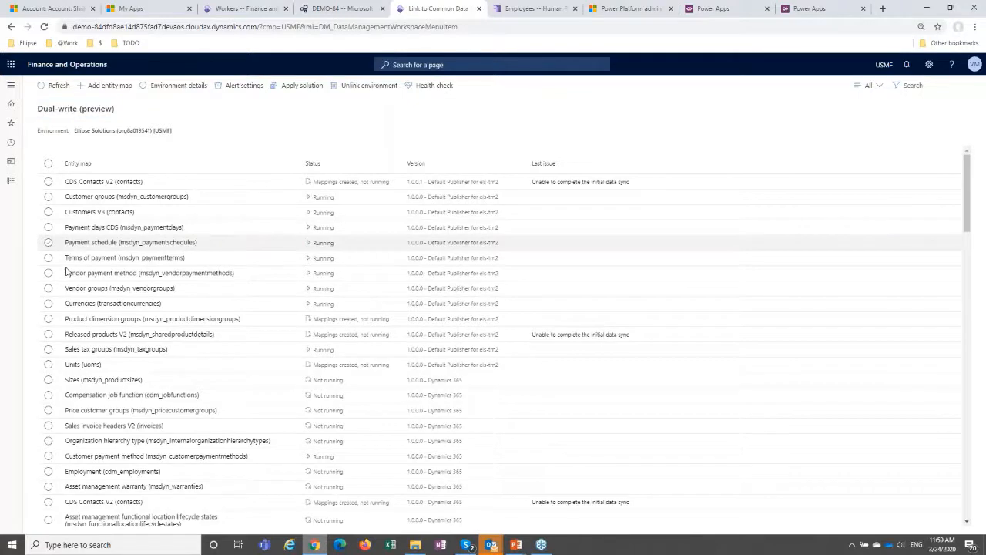
pyautogui.click(71, 243)
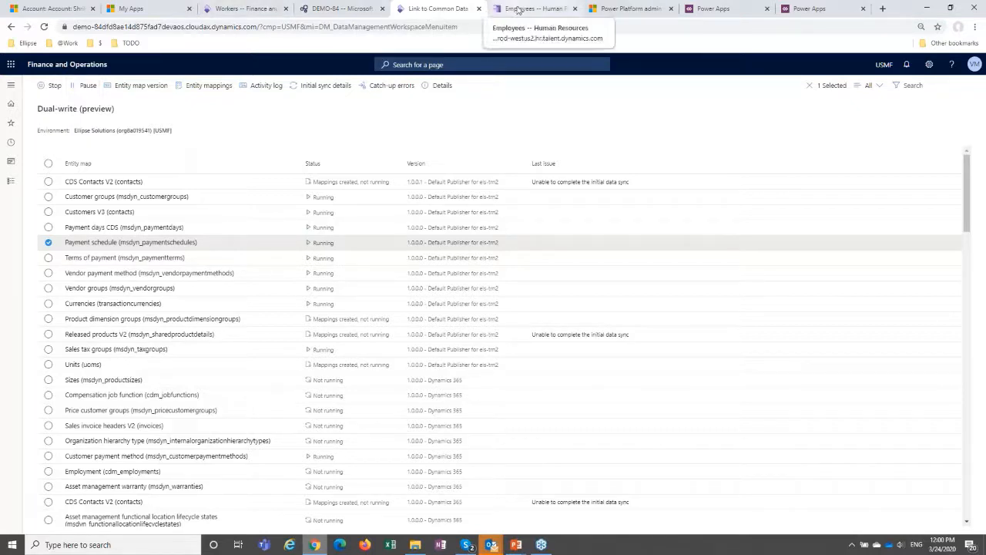
# Switch to the Power Platform admin center, refresh the ProjHR2FinOps execution and check the status of all its tasks.
pyautogui.click(619, 9)
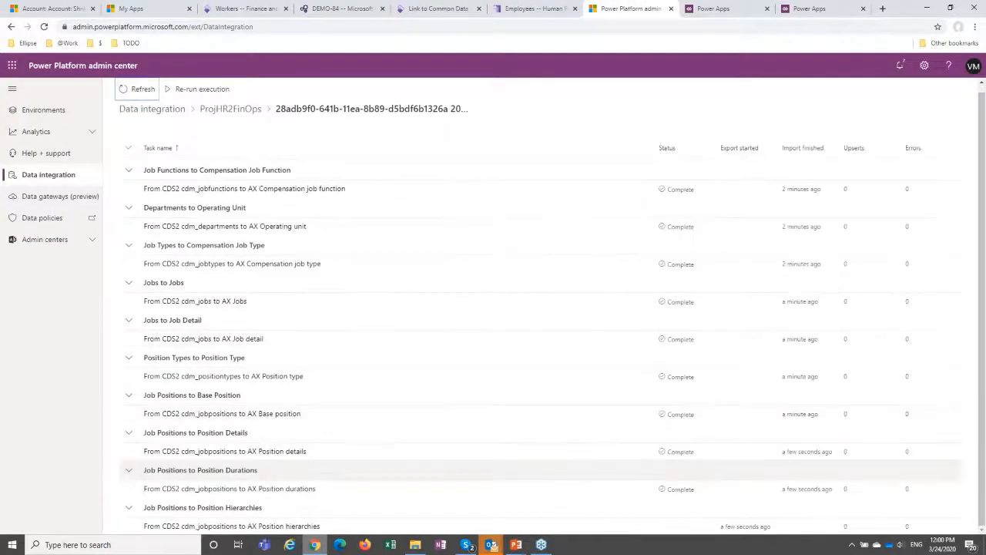
pyautogui.click(139, 88)
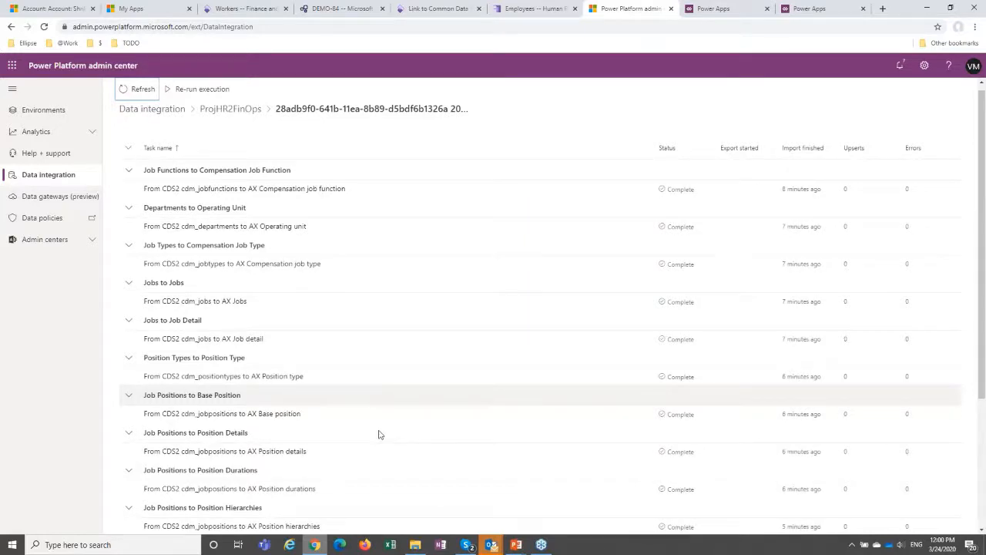
pyautogui.scroll(-3, 378, 434)
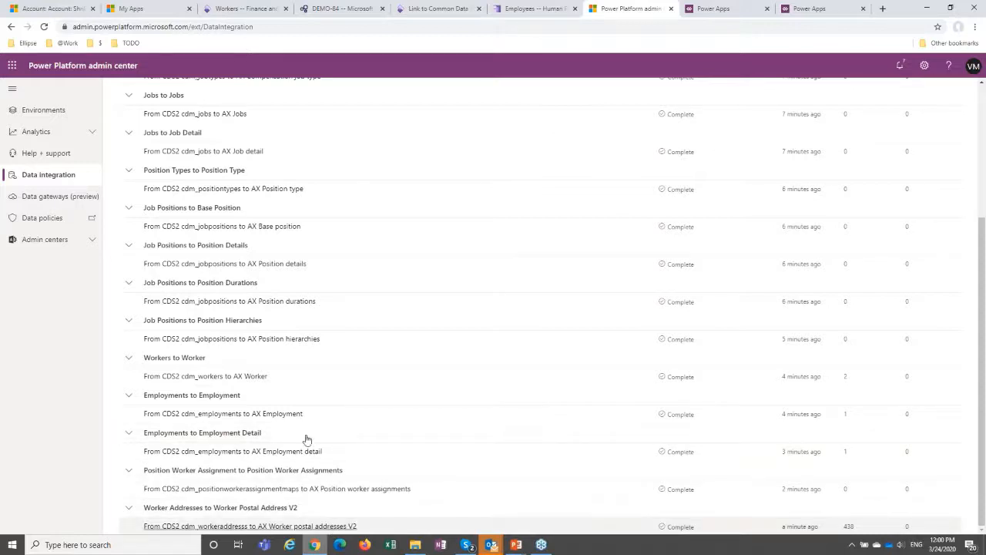
# Go to the Workers list in Finance and Operations and filter it by the newly hired worker's first name.
pyautogui.click(340, 11)
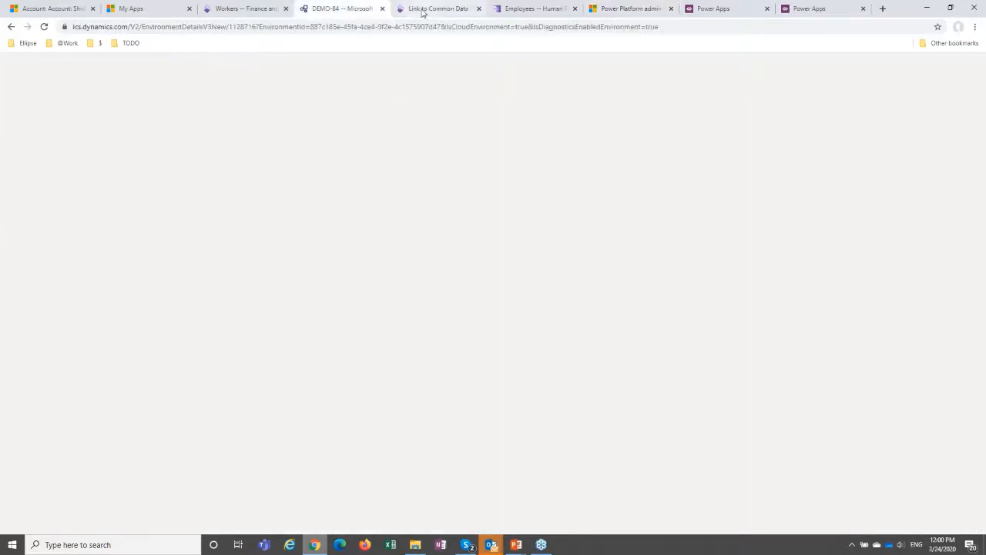
pyautogui.click(423, 12)
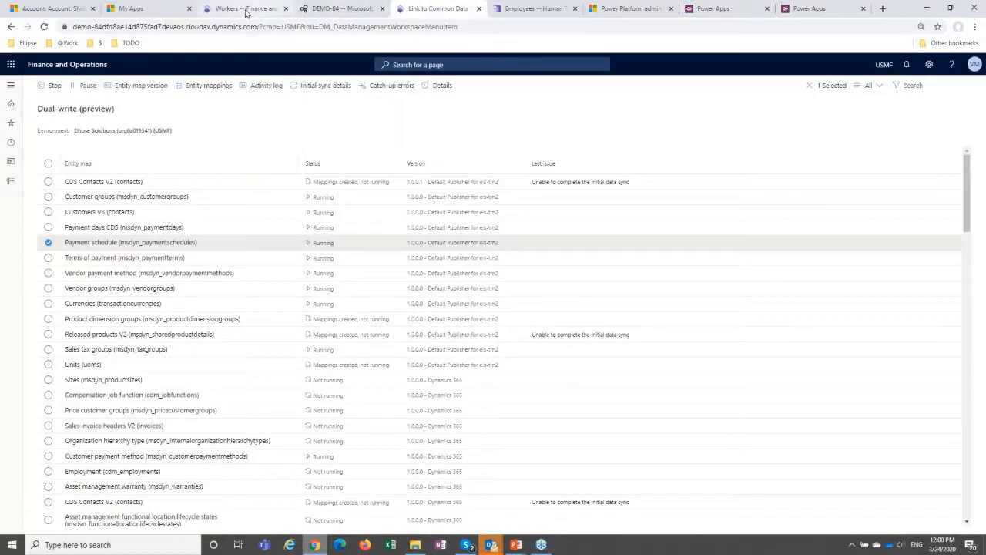
pyautogui.click(247, 9)
pyautogui.click(101, 184)
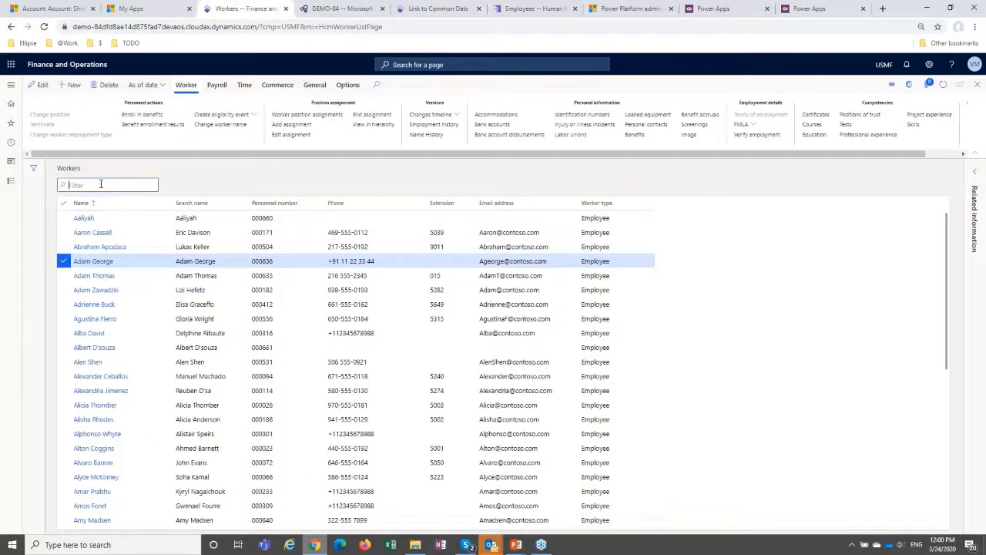
pyautogui.write('Sandar')
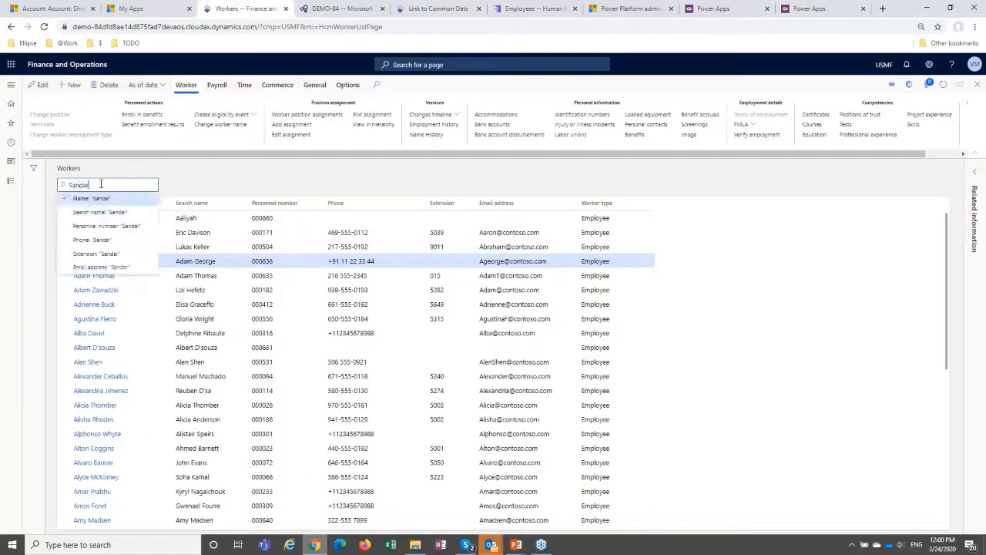
pyautogui.press('Return')
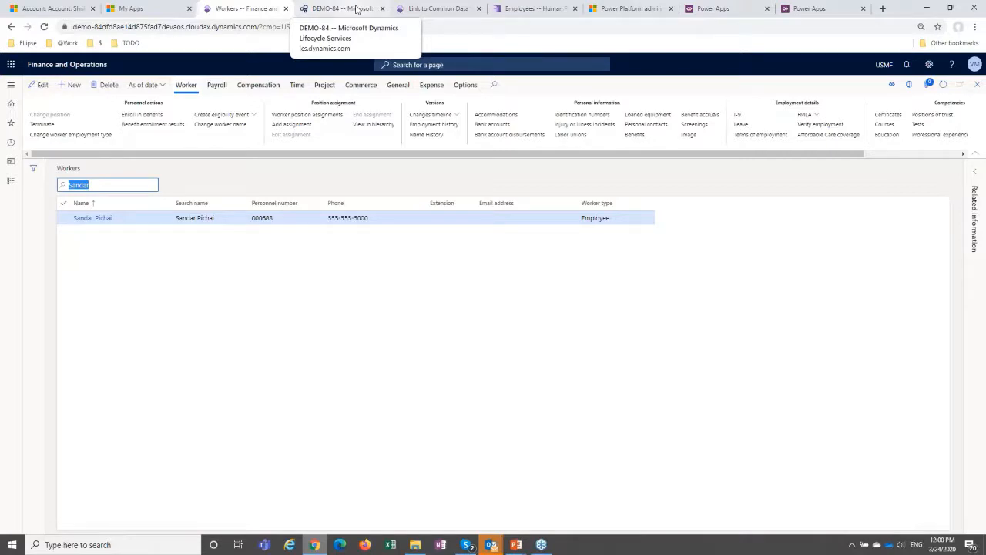
# Switch back to the running PowerPoint slide show at the Dual write slide.
pyautogui.click(518, 546)
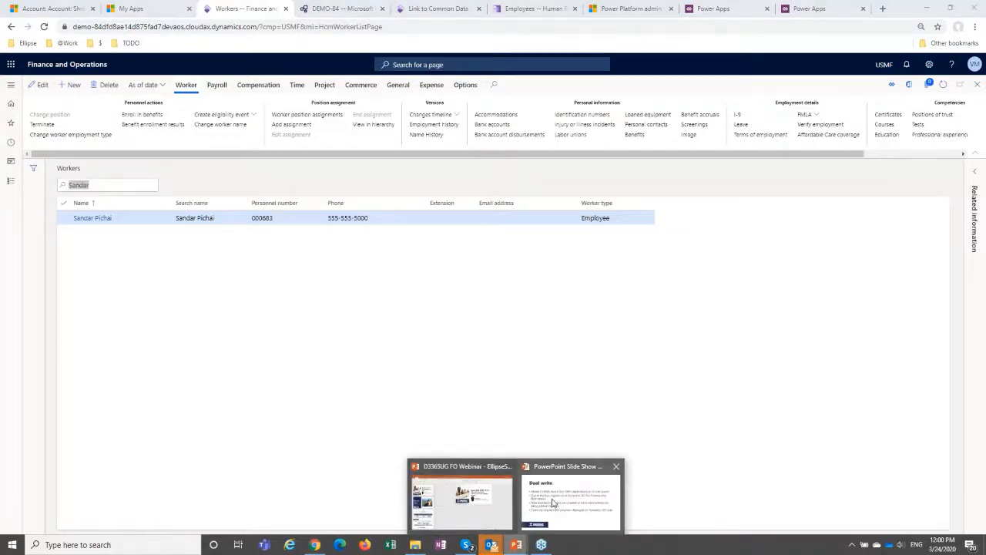
pyautogui.click(553, 502)
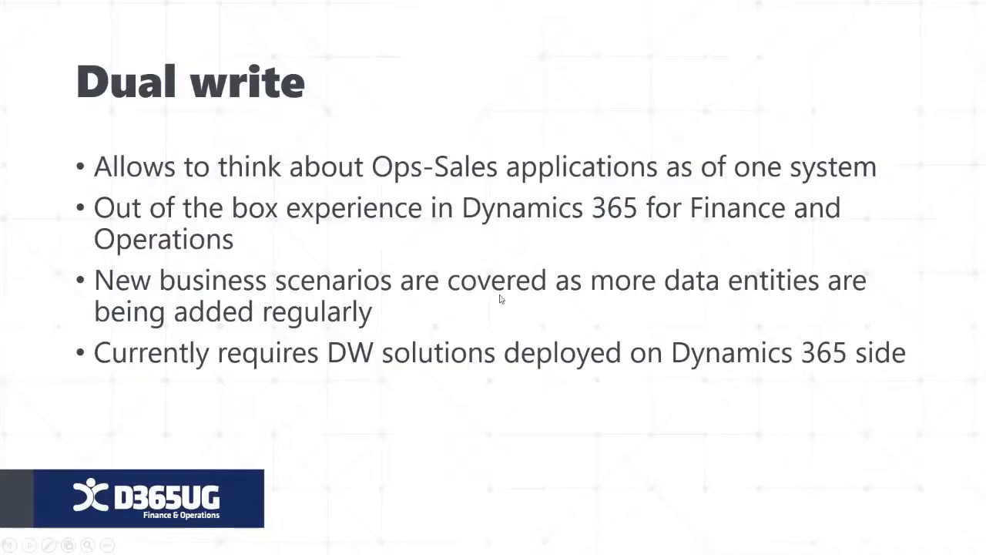
# Advance the slide show to the DEMO – Dual-Write slide and switch to the Chrome browser.
pyautogui.press('Right')
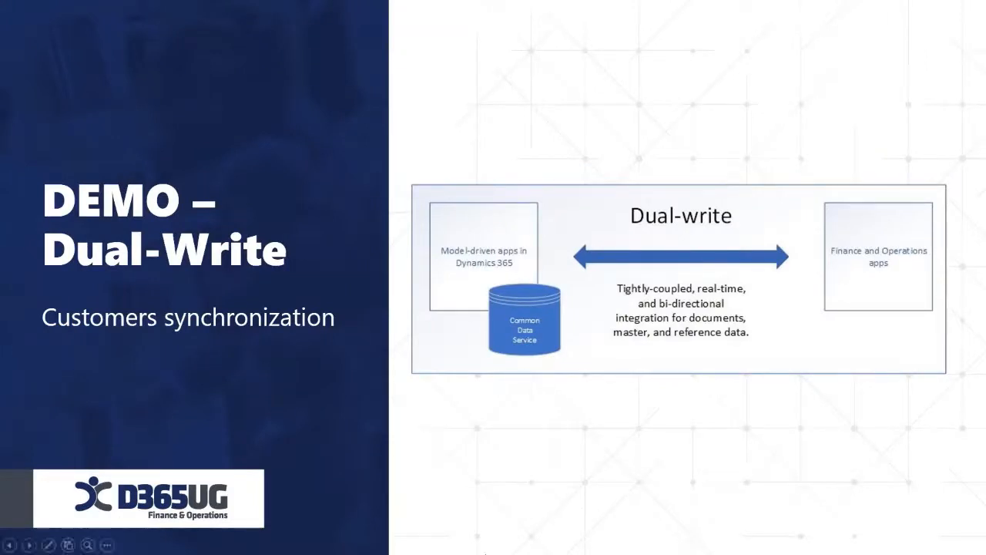
pyautogui.moveTo(415, 549)
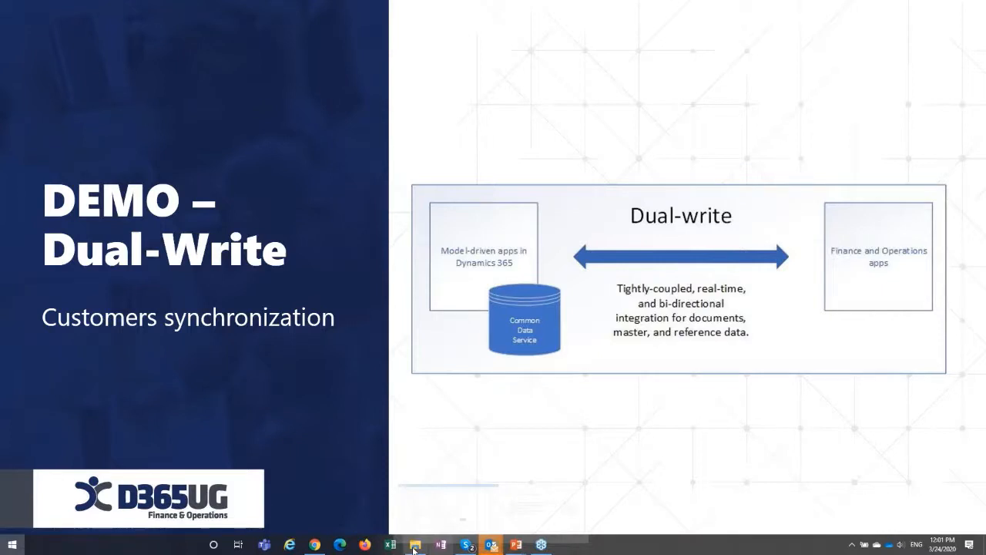
pyautogui.press('super')
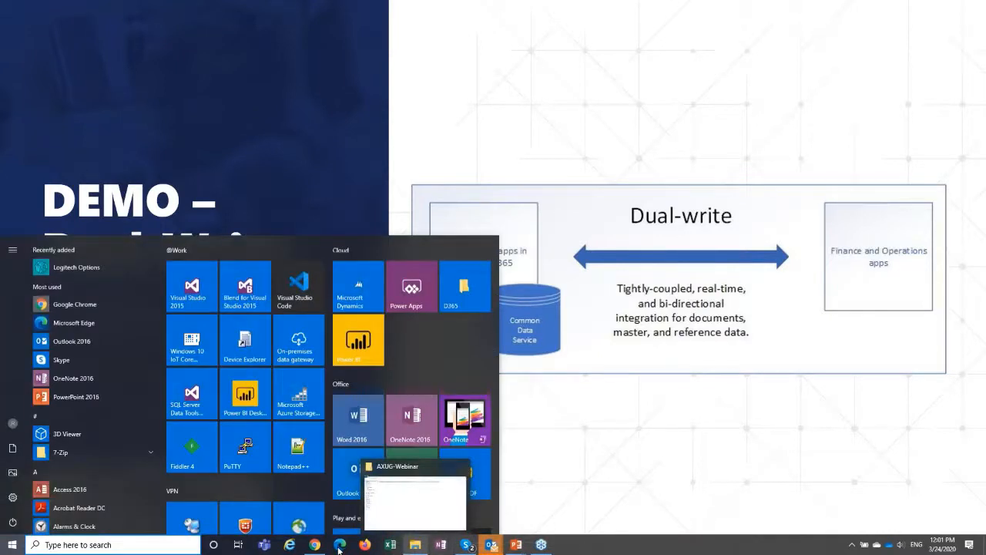
pyautogui.click(315, 545)
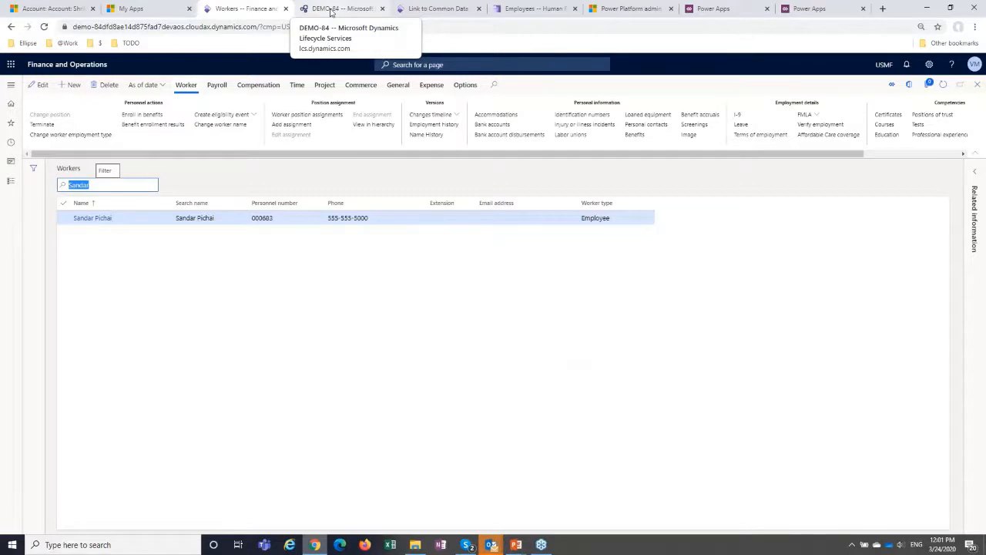
# Load the bookmarked AIM - Dynamics 365 Apps page in place of the Power Apps list of apps.
pyautogui.click(798, 9)
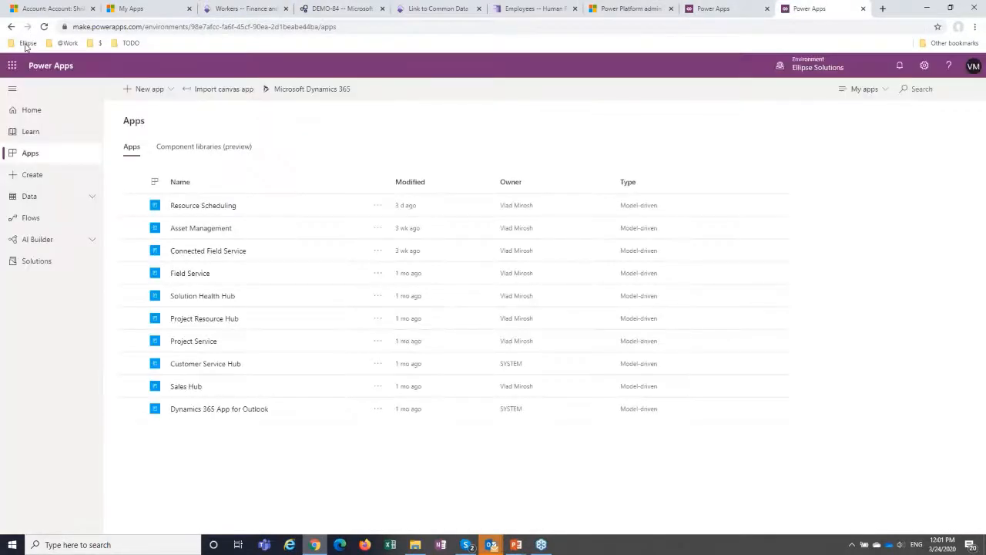
pyautogui.click(25, 44)
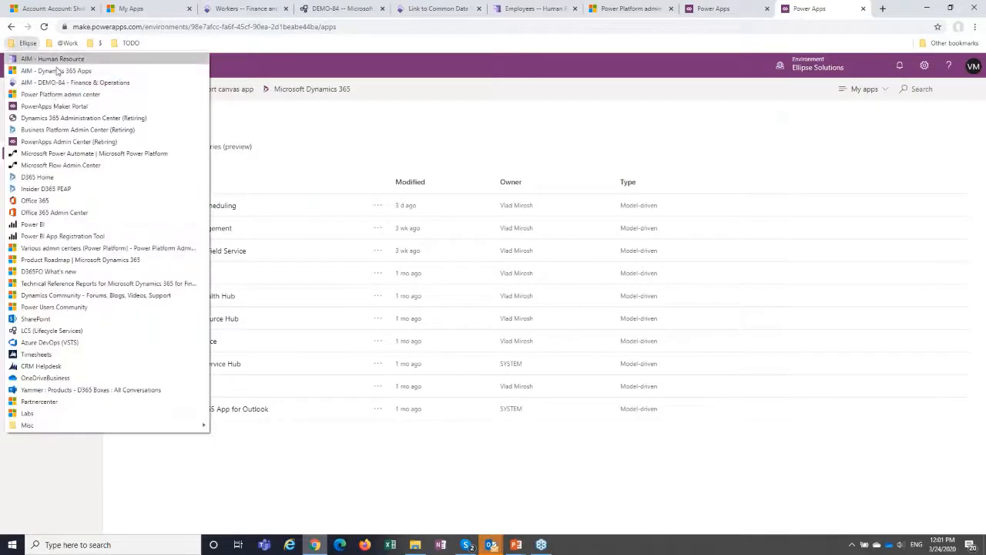
pyautogui.click(55, 71)
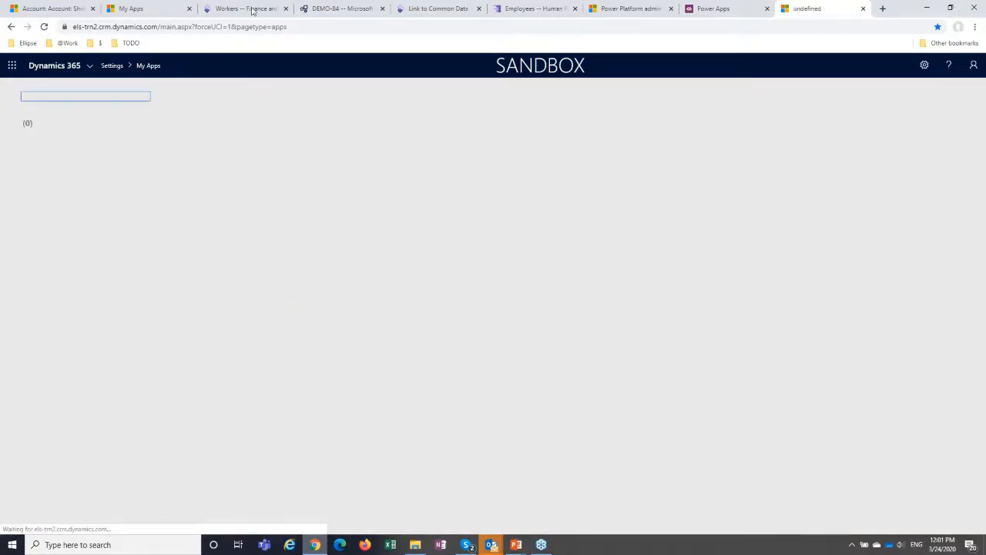
# Go to the favorite All customers list in Finance and Operations and open the Shrike Retail customer record.
pyautogui.click(343, 8)
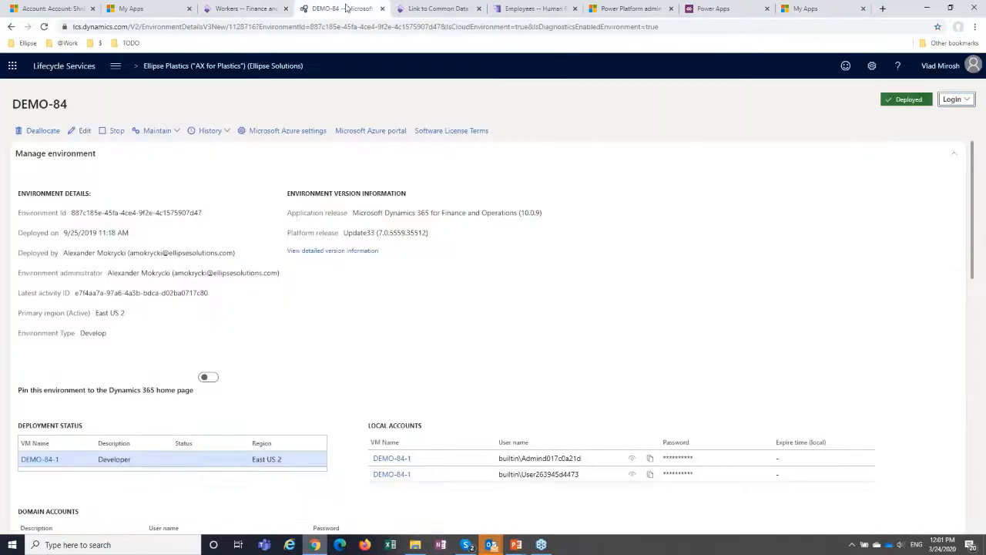
pyautogui.click(246, 9)
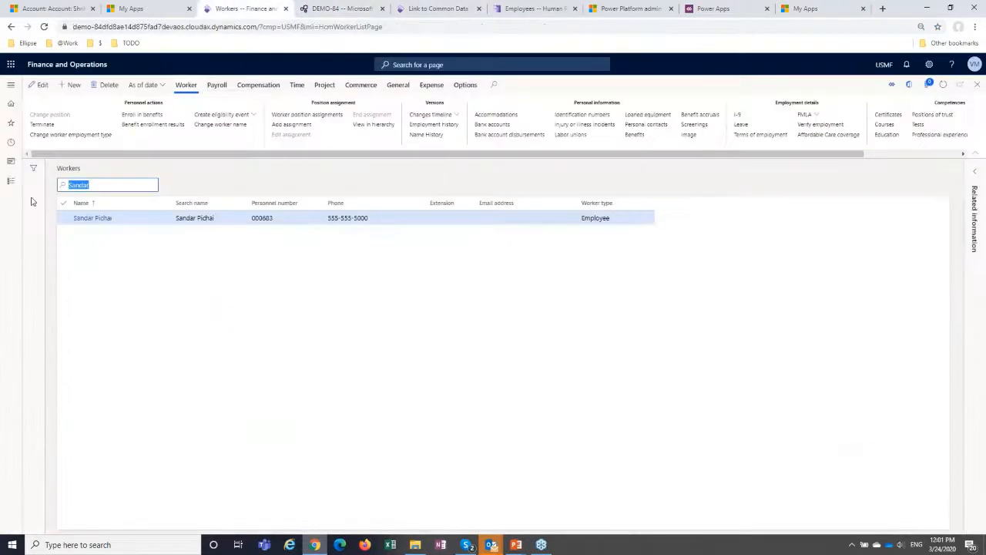
pyautogui.click(10, 88)
pyautogui.click(34, 124)
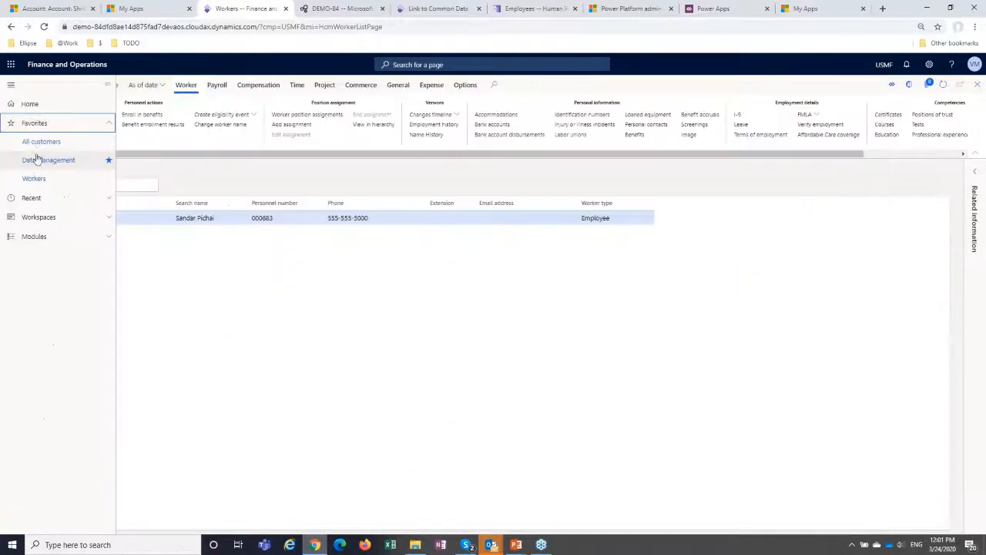
pyautogui.click(38, 141)
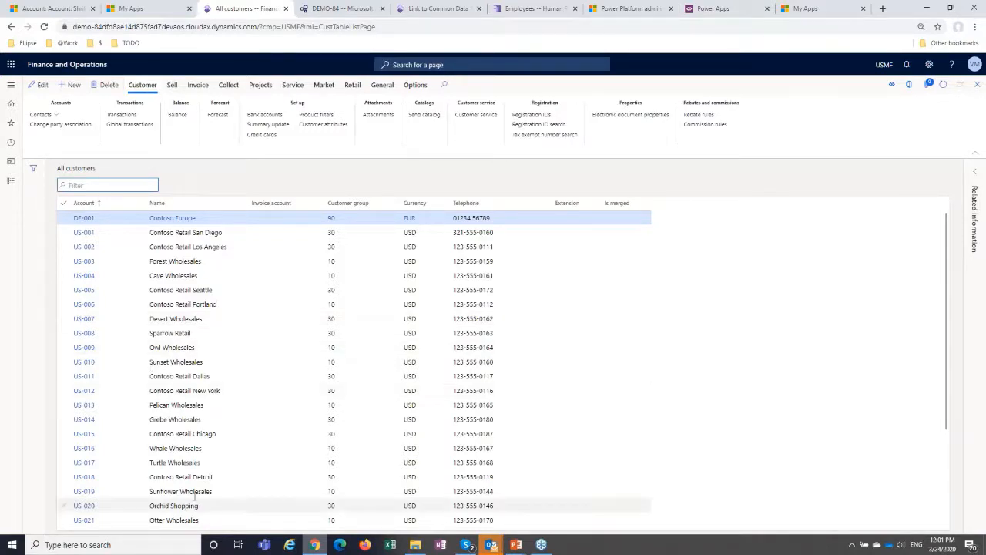
pyautogui.scroll(-3, 116, 432)
pyautogui.click(88, 441)
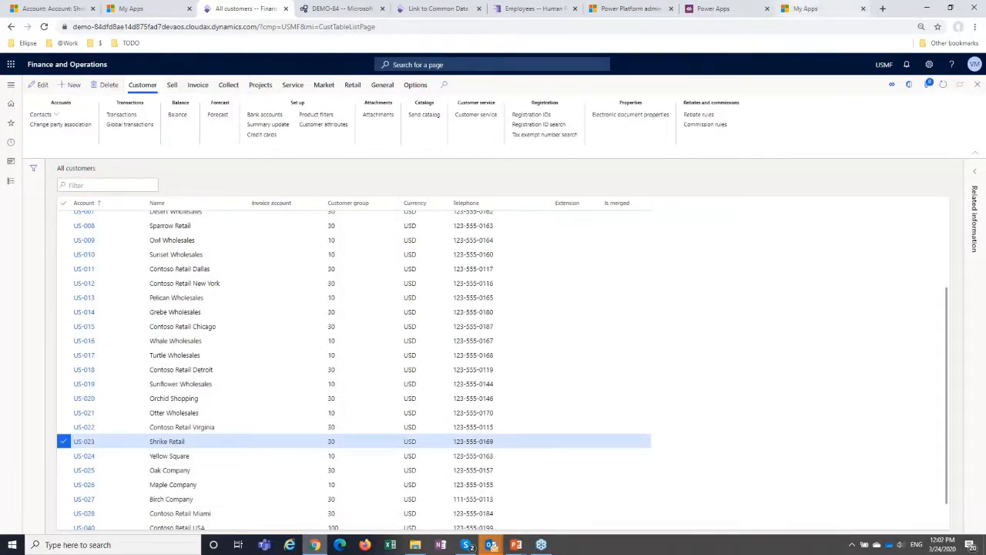
# Open the legacy sales app in Dynamics 365 and show its Accounts in the Customers view.
pyautogui.click(805, 9)
pyautogui.click(87, 202)
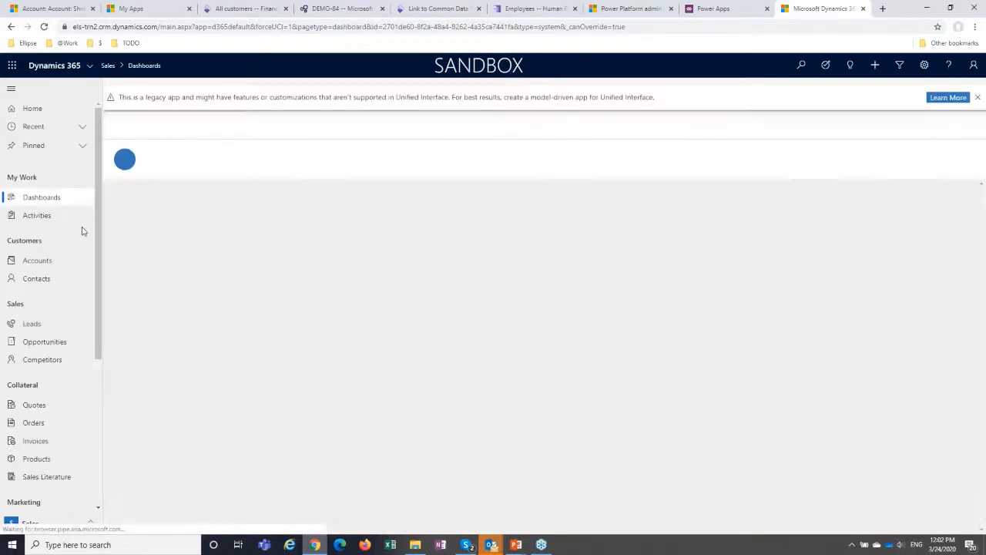
pyautogui.click(37, 261)
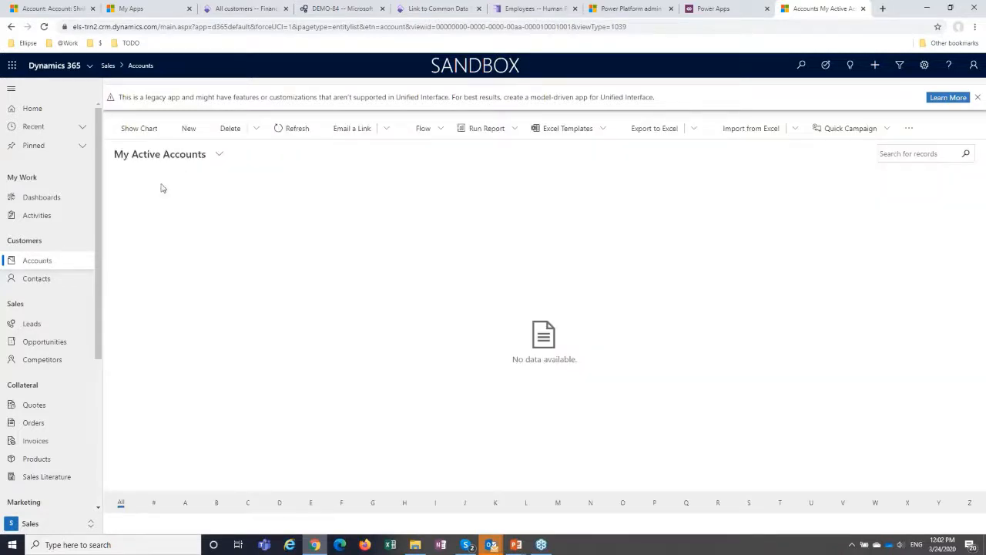
pyautogui.click(219, 154)
pyautogui.click(141, 258)
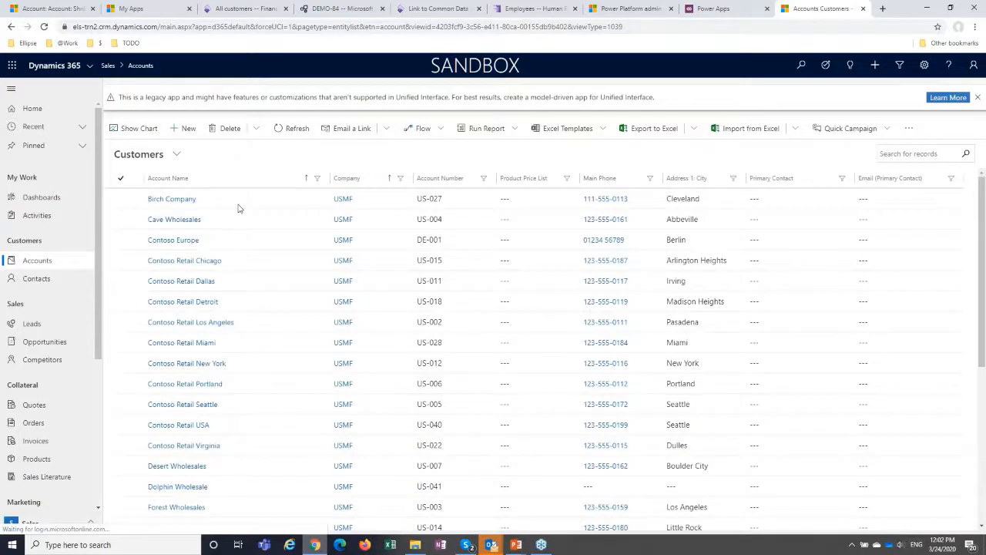
# Sort the Customers view by account number and open the Shrike Retail account.
pyautogui.click(444, 180)
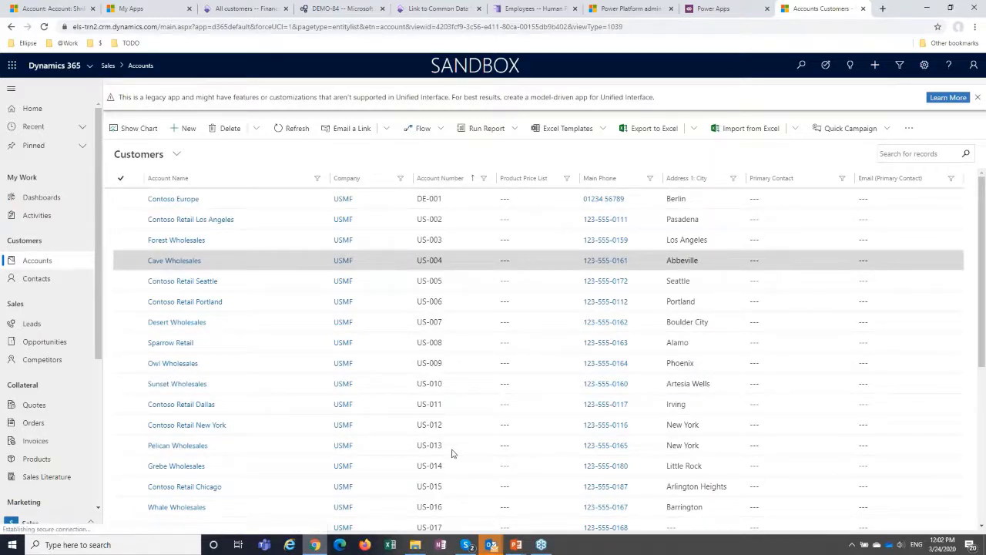
pyautogui.scroll(-1, 452, 453)
pyautogui.scroll(-1, 454, 444)
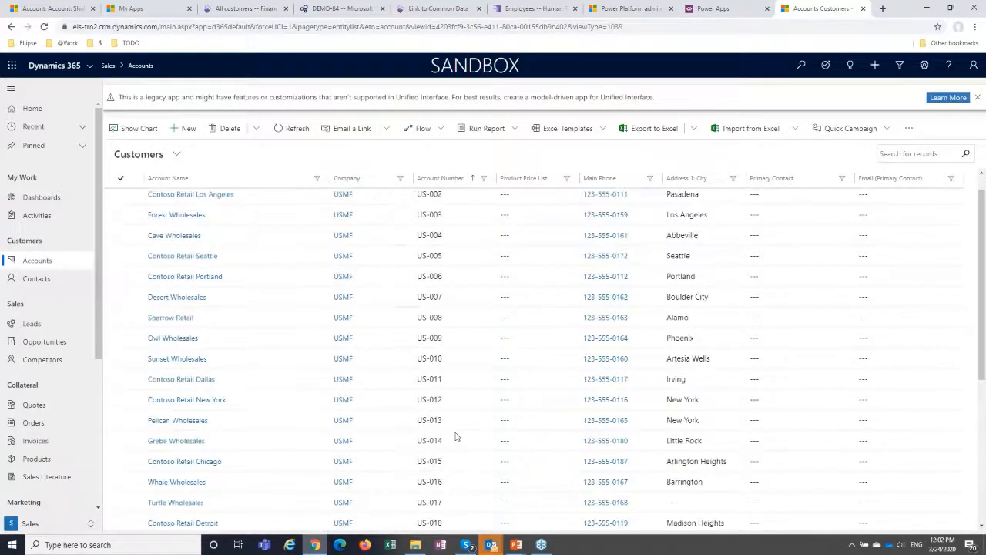
pyautogui.scroll(-3, 454, 433)
pyautogui.scroll(-4, 452, 430)
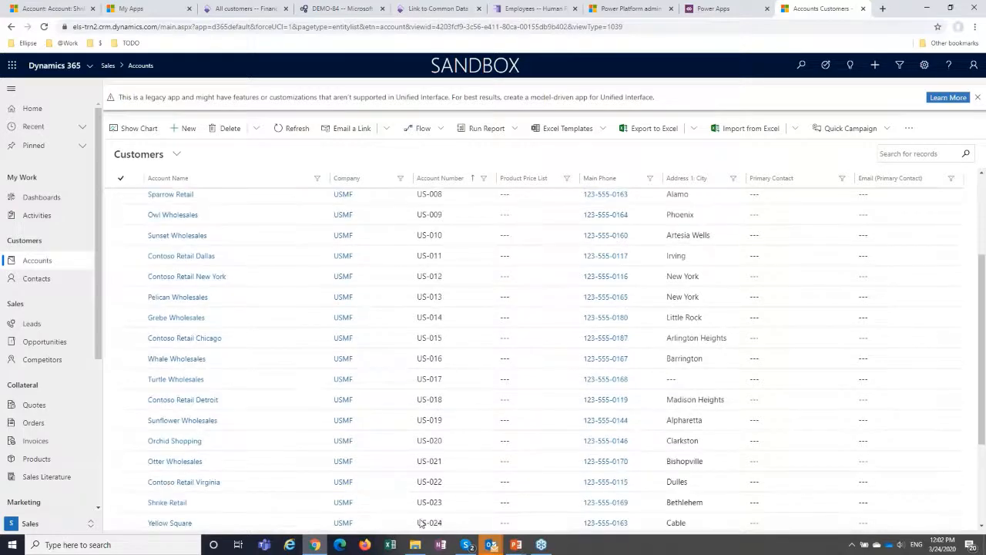
pyautogui.scroll(-4, 176, 462)
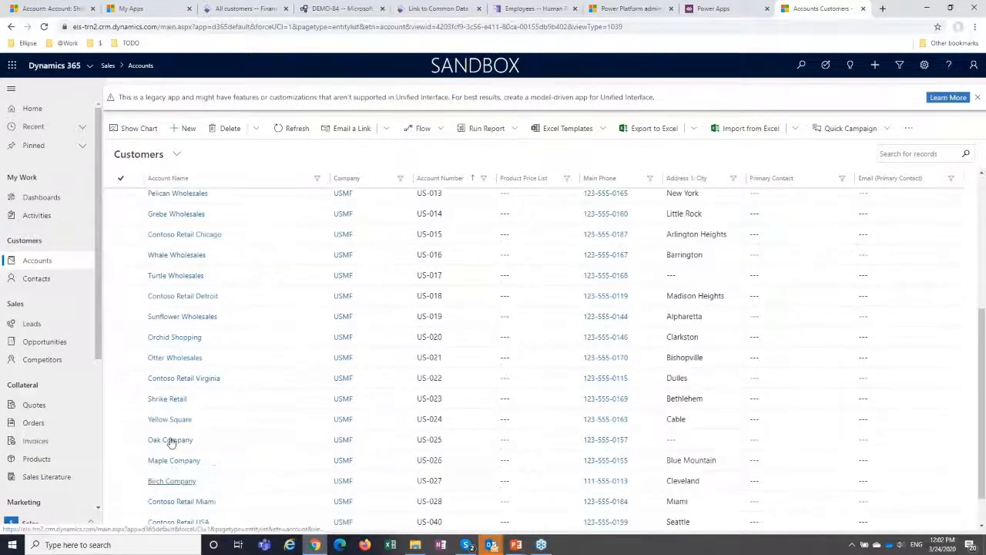
pyautogui.scroll(-2, 171, 409)
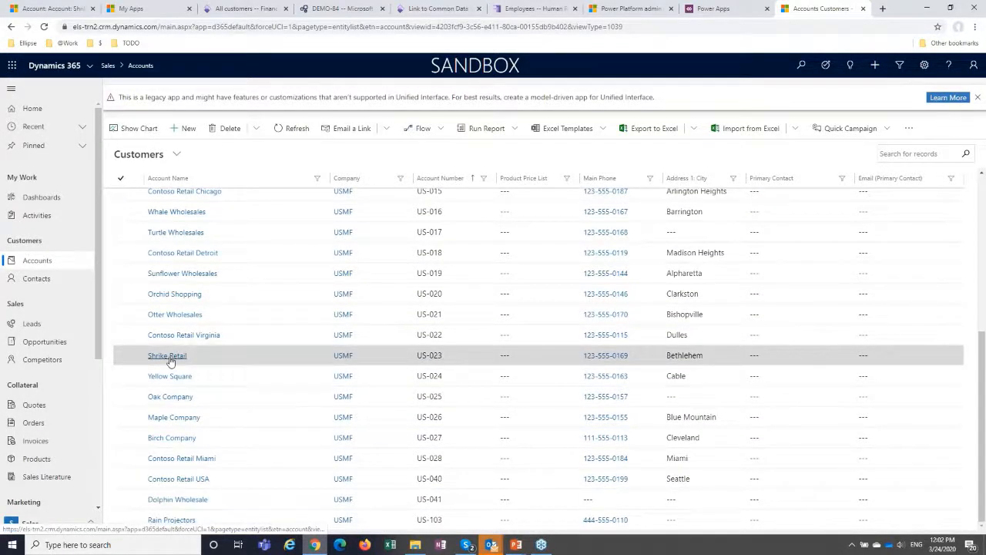
pyautogui.click(168, 356)
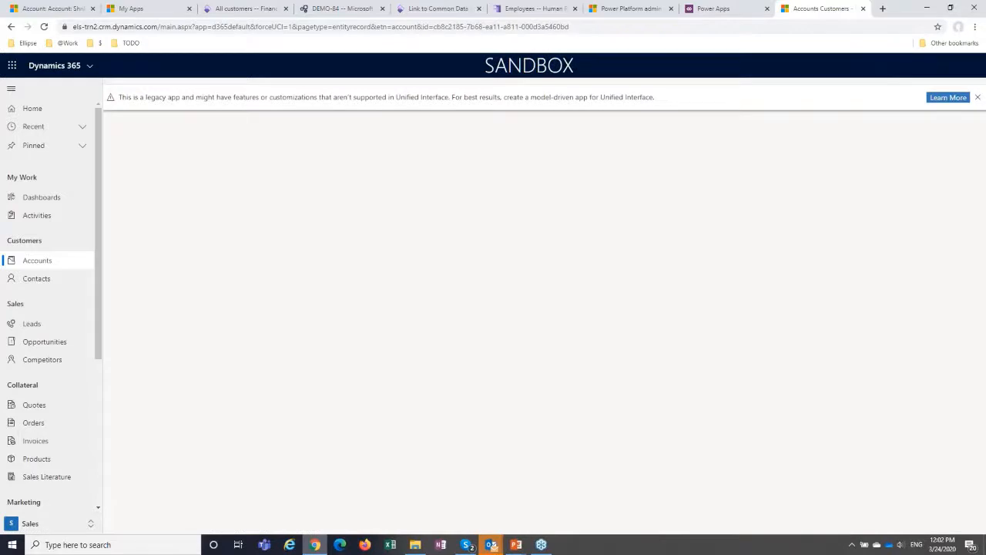
# Show Shrike Retail's contact information in Finance and Operations, and bring up the Details of the matching Dynamics 365 account.
pyautogui.click(235, 11)
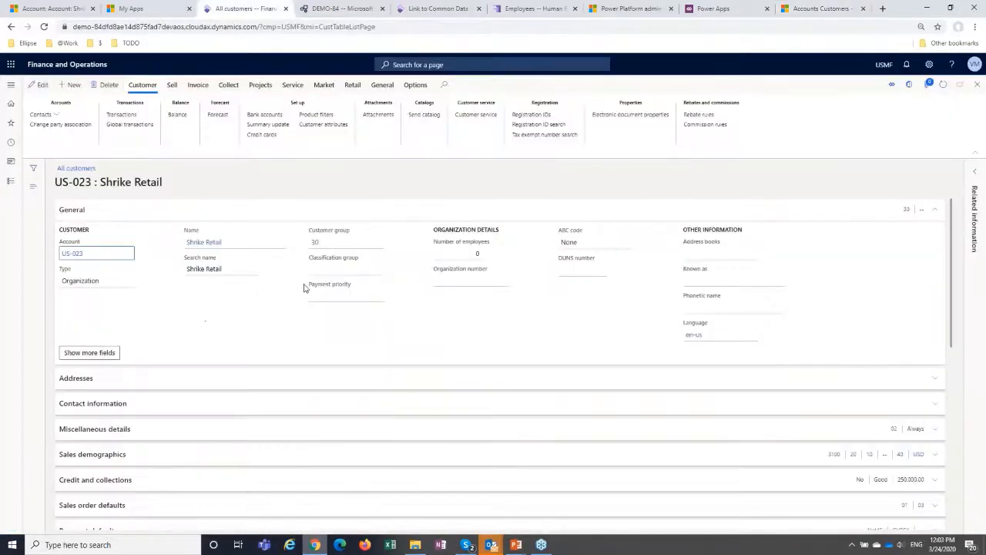
pyautogui.click(137, 407)
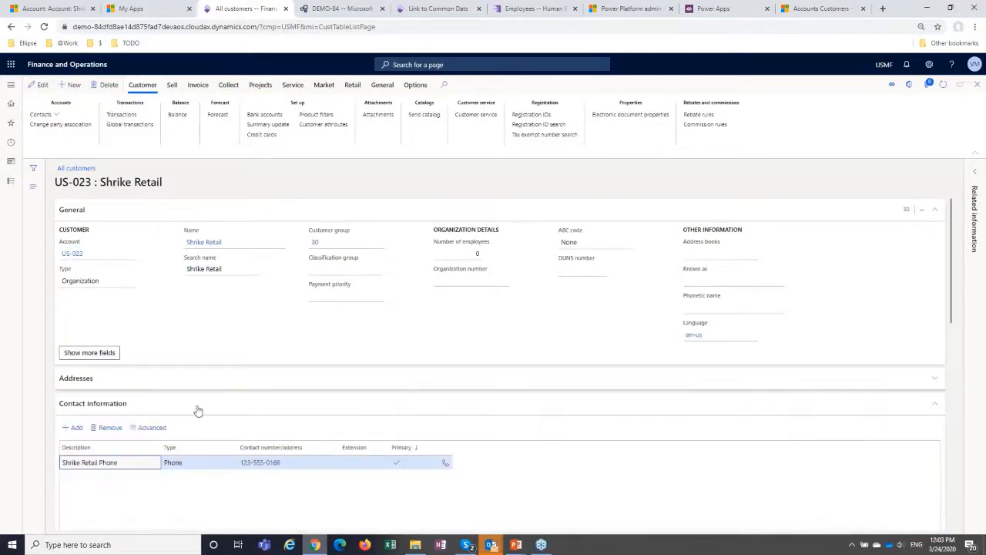
pyautogui.hotkey('ctrl', 'Tab')
pyautogui.hotkey('ctrl', 'Tab')
pyautogui.hotkey('ctrl', 'Tab')
pyautogui.hotkey('ctrl', 'Tab')
pyautogui.hotkey('ctrl', 'Tab')
pyautogui.hotkey('ctrl', 'Tab')
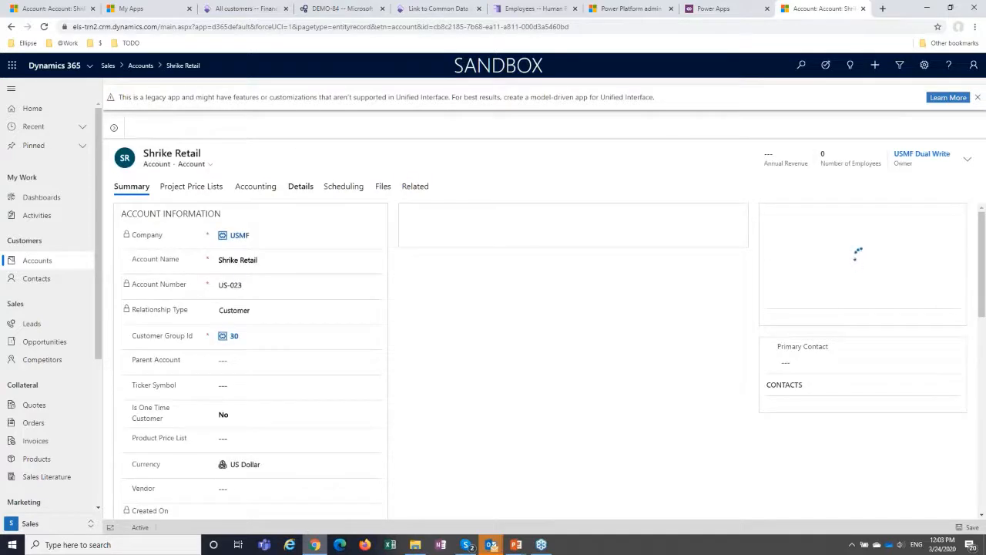
pyautogui.click(306, 195)
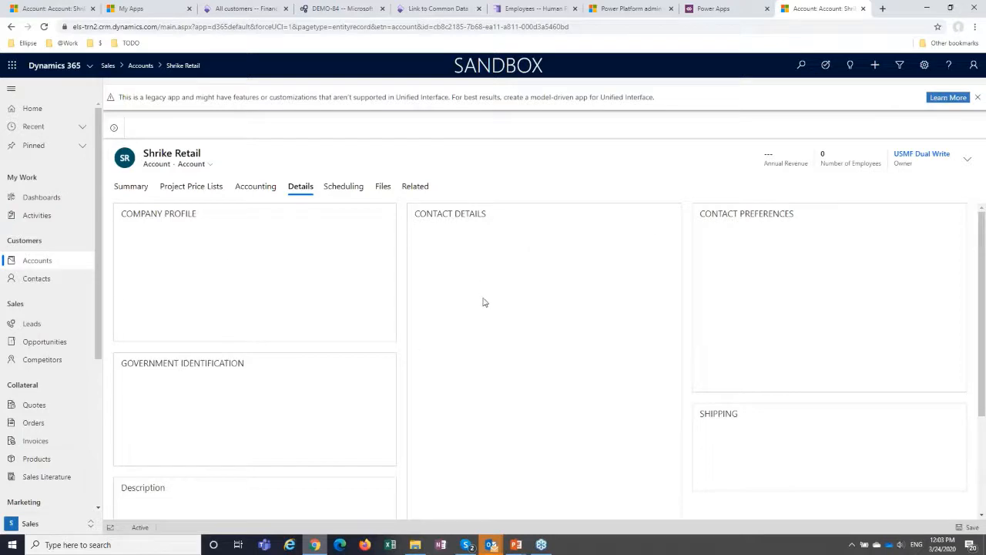
# Enter the contact's e-mail address in the Contact Details of the Shrike Retail account.
pyautogui.click(530, 312)
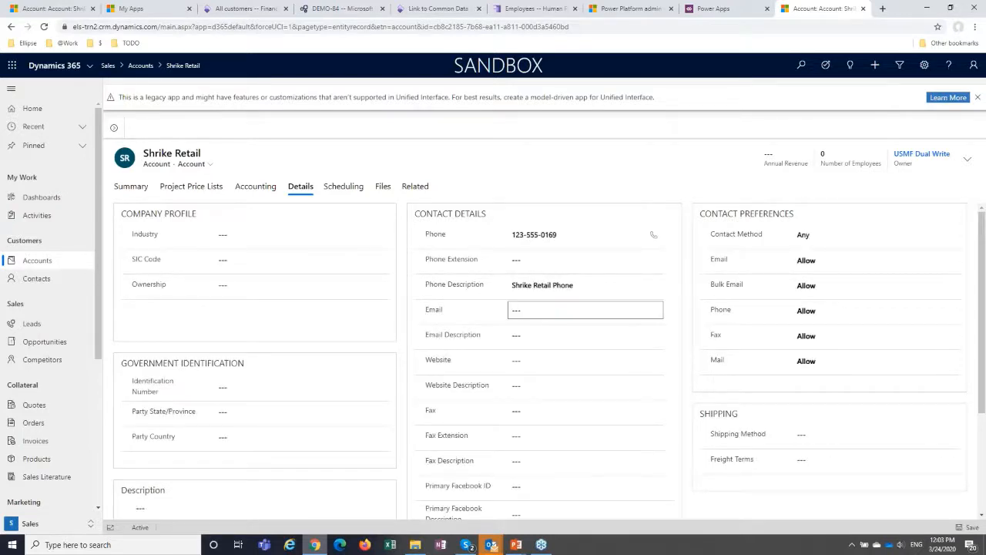
pyautogui.click(528, 311)
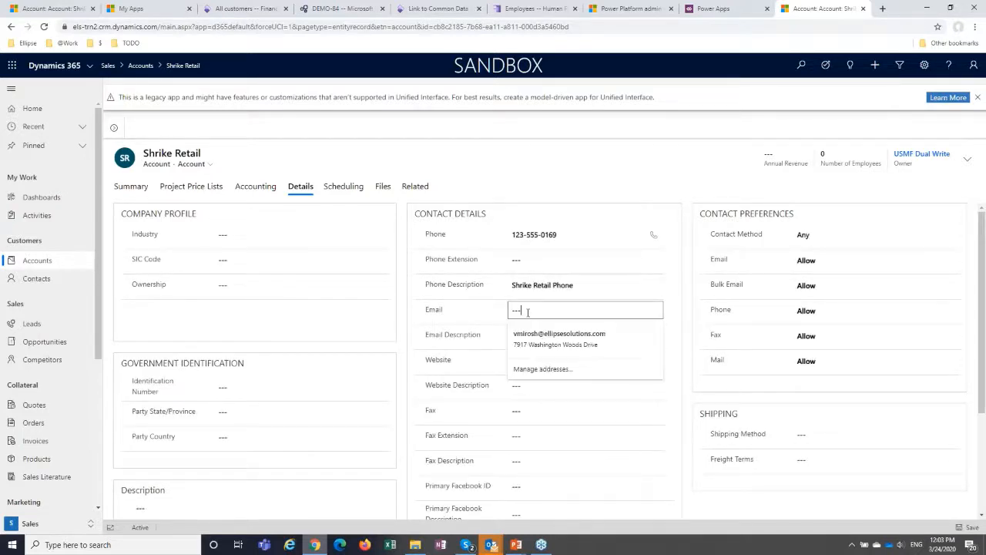
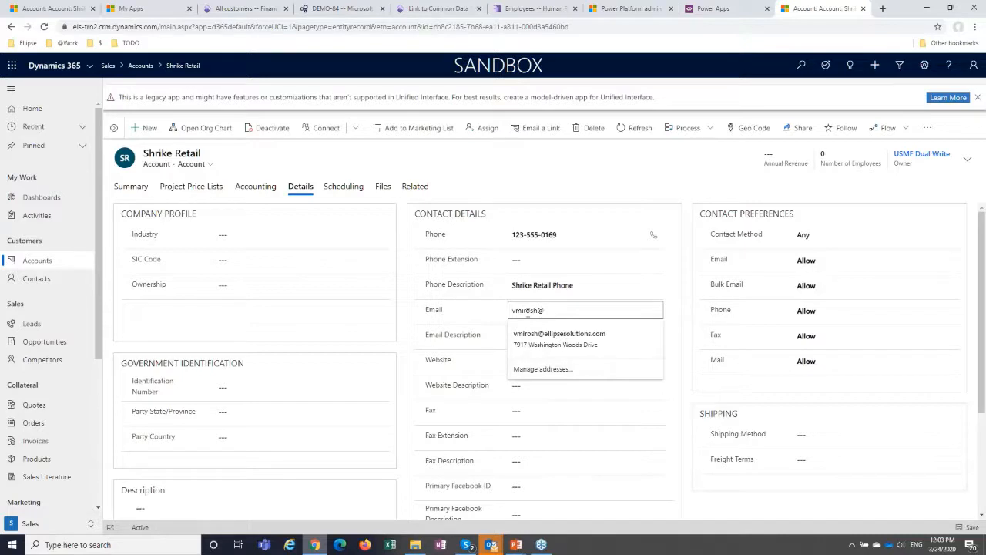
# Set the Shrike Retail account's Email Description to Demo and save the record.
pyautogui.click(526, 339)
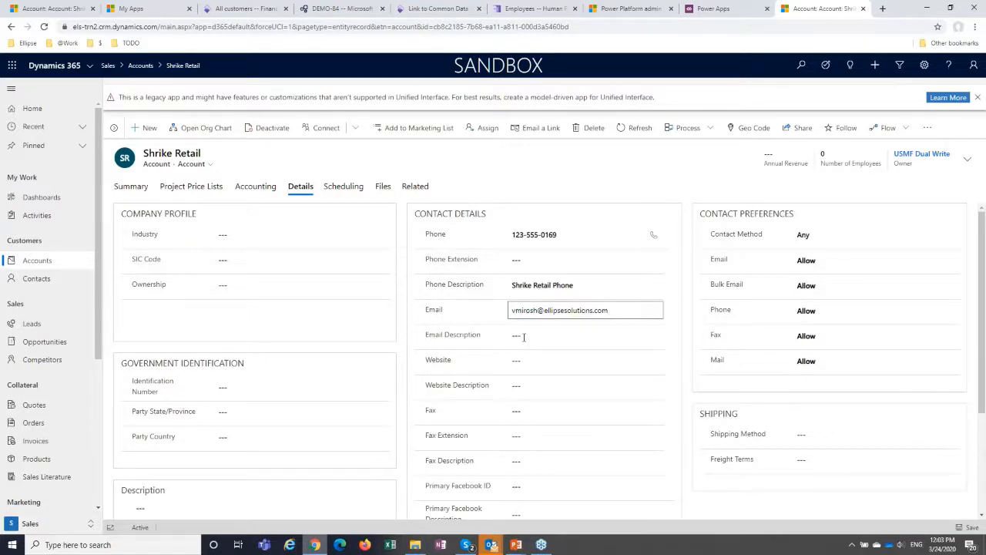
pyautogui.click(517, 340)
pyautogui.write('Demo')
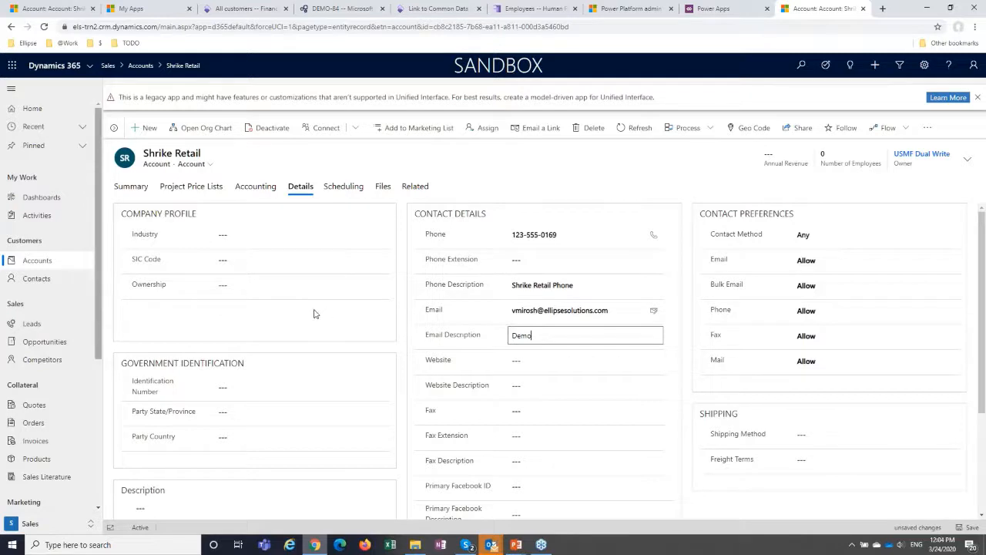
pyautogui.hotkey('ctrl', 's')
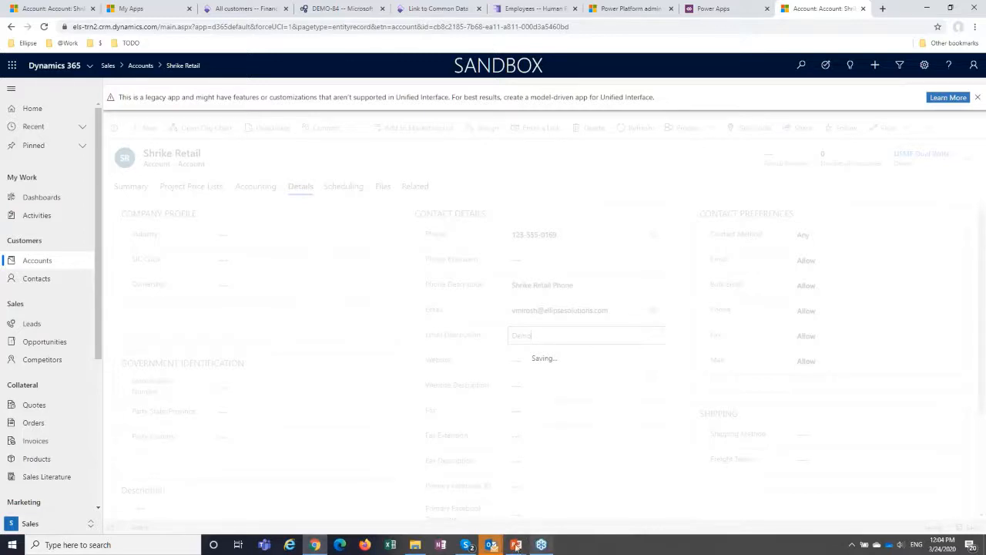
# Switch back to the PowerPoint slide show and advance to the System requirements for Dual-Write slide.
pyautogui.moveTo(516, 546)
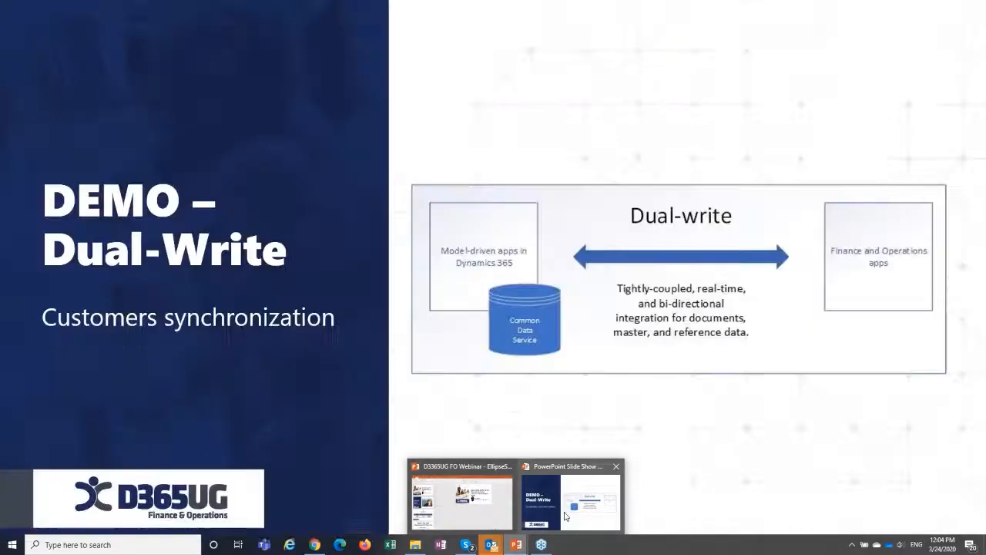
pyautogui.click(565, 515)
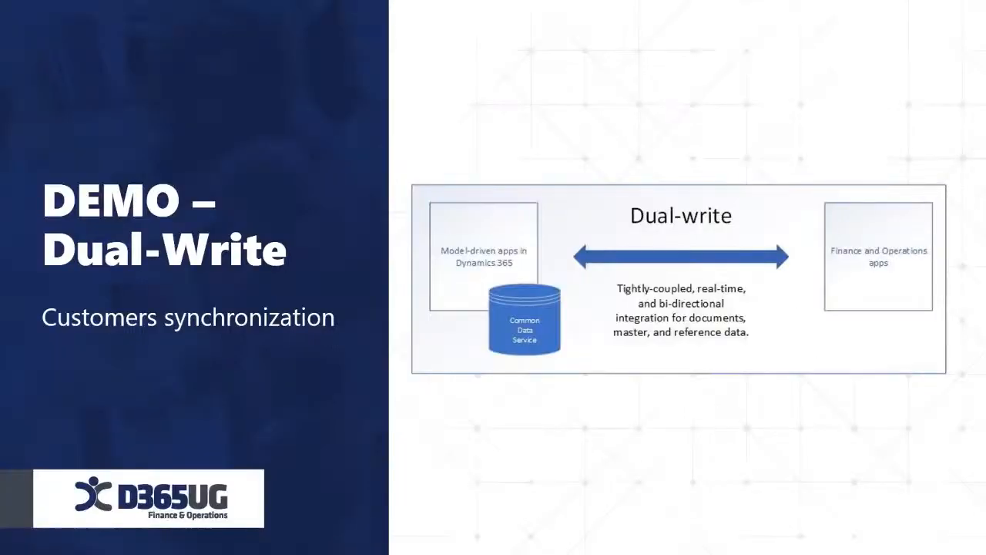
pyautogui.press('Right')
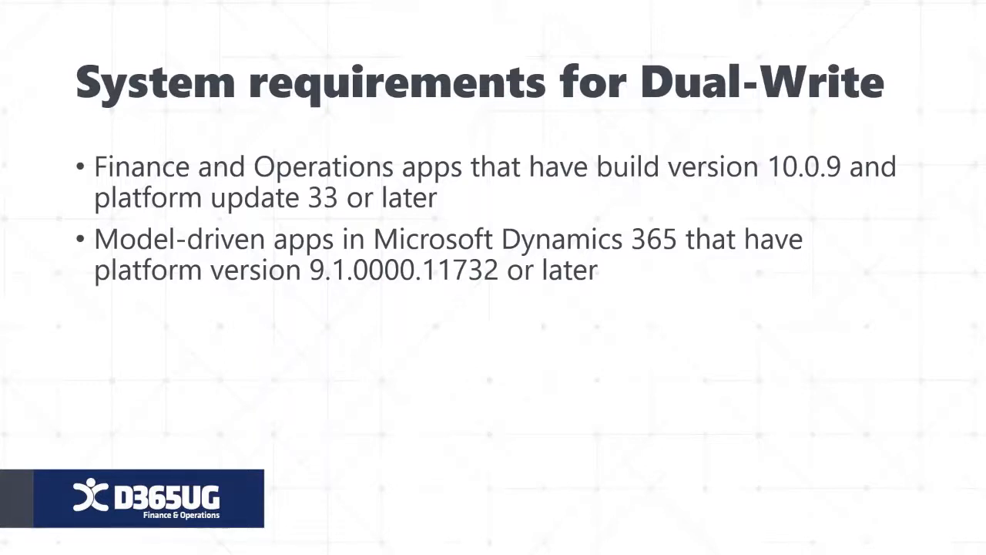
# Advance to the slide on Dual-write general availability, and switch to Finance and Operations in Chrome to open the Shrike Retail customer record.
pyautogui.press('Right')
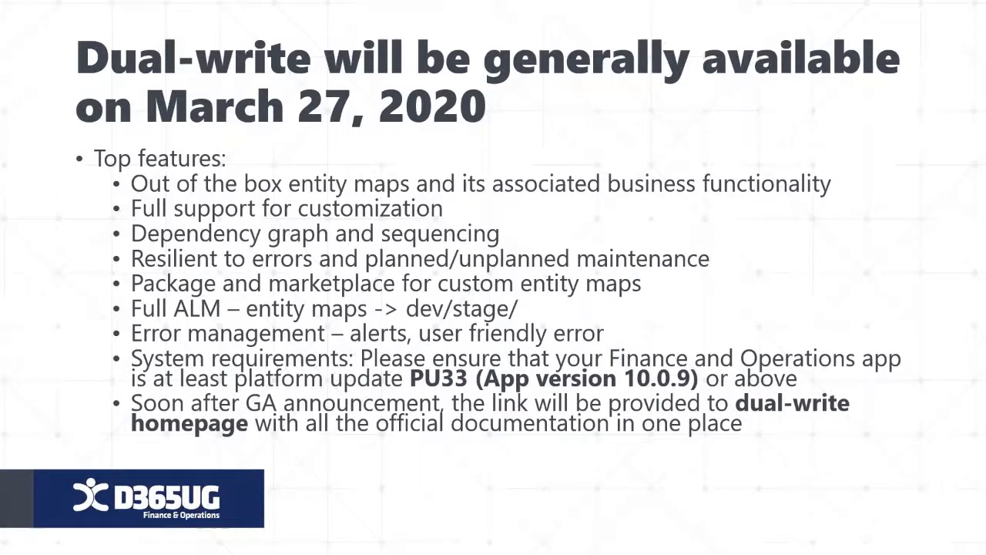
pyautogui.press('super')
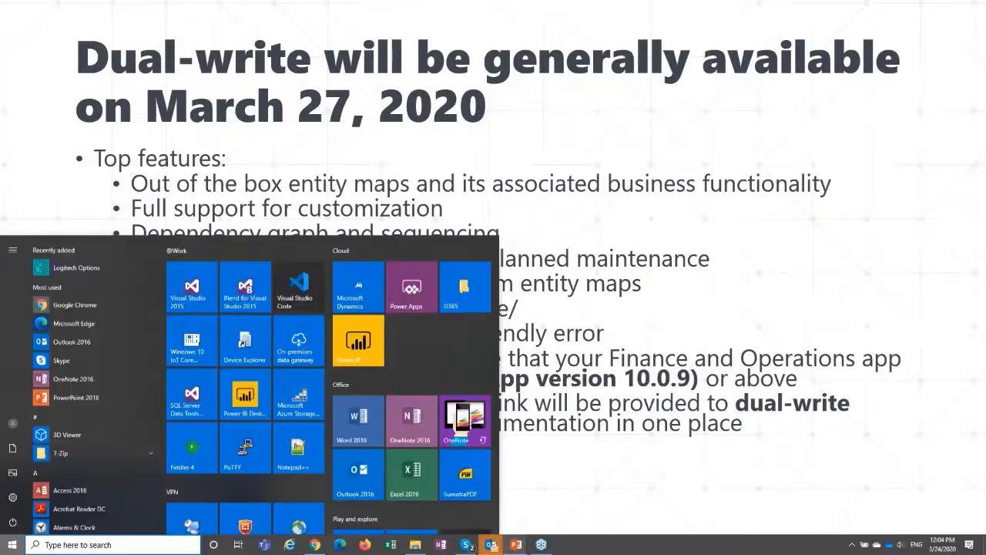
pyautogui.click(314, 545)
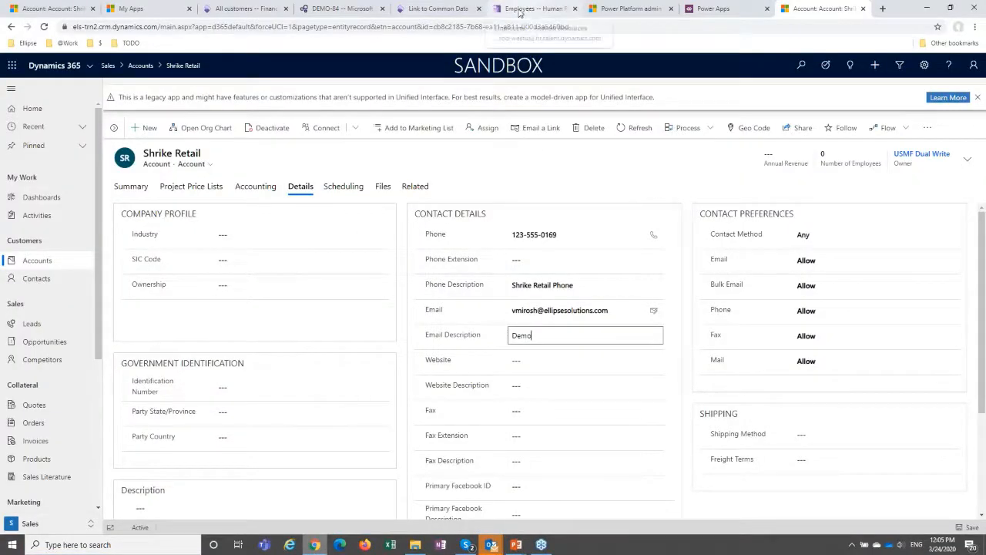
pyautogui.click(231, 9)
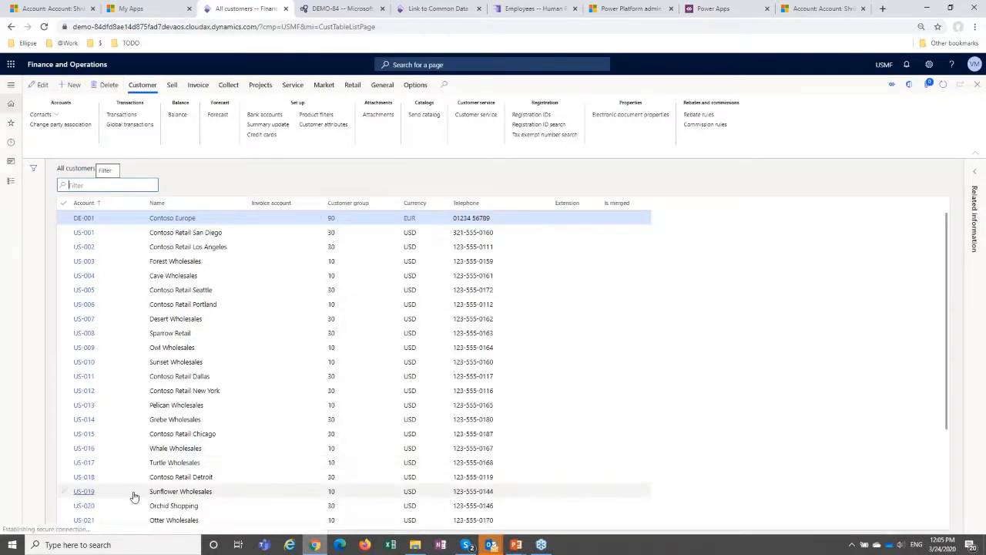
pyautogui.scroll(-1, 123, 500)
pyautogui.scroll(-2, 114, 504)
pyautogui.click(88, 496)
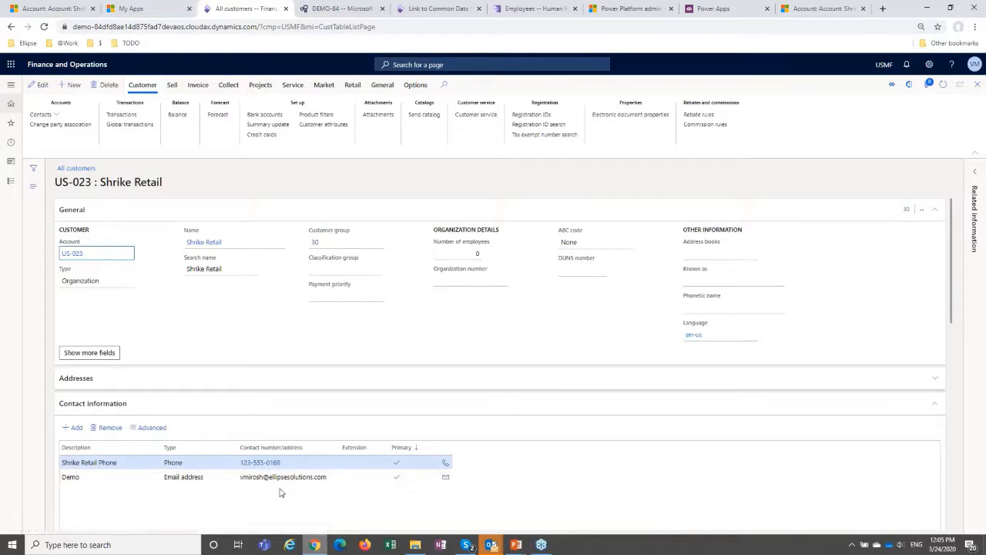
# Collapse Shrike Retail's contact information, set Payment day to 15th in its payment defaults, and save the customer.
pyautogui.click(78, 403)
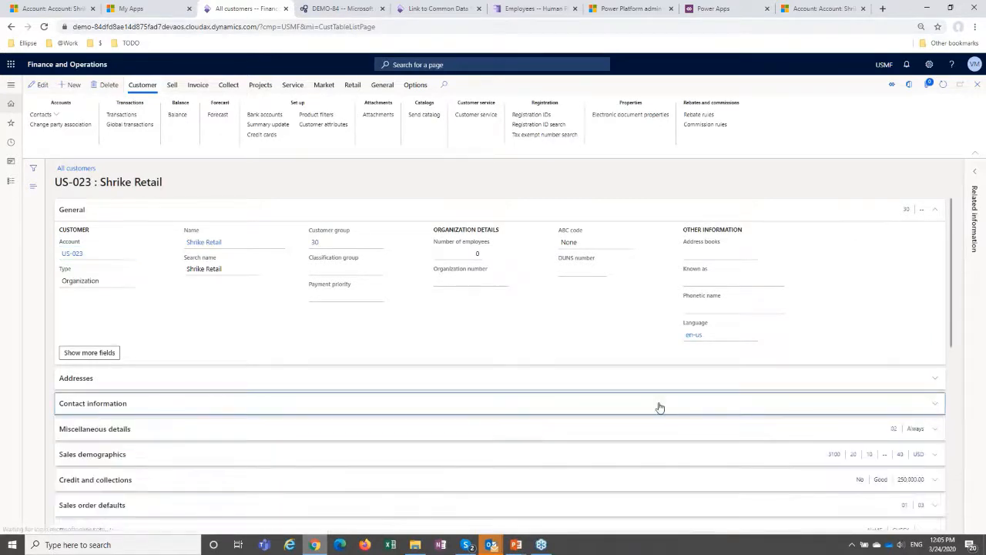
pyautogui.scroll(-1, 196, 471)
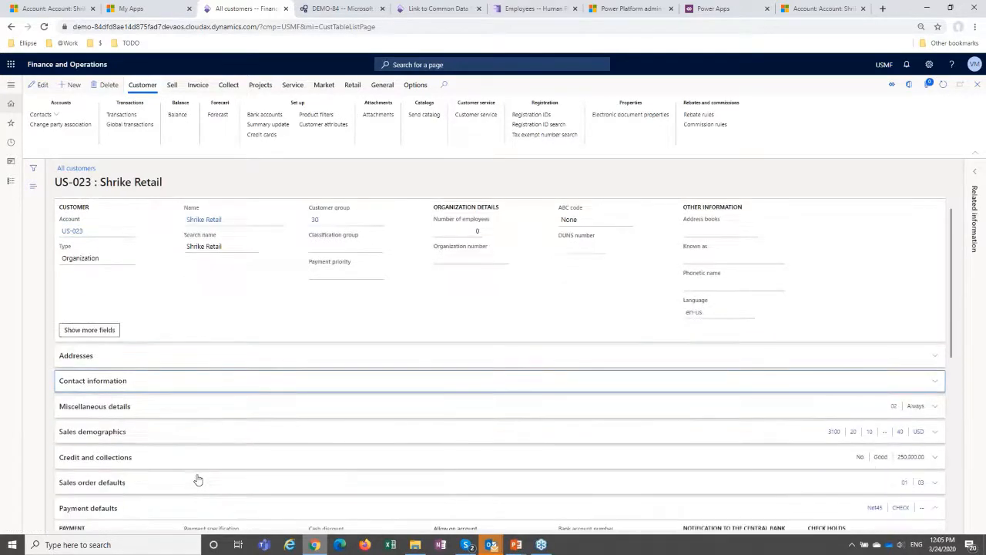
pyautogui.scroll(-1, 196, 468)
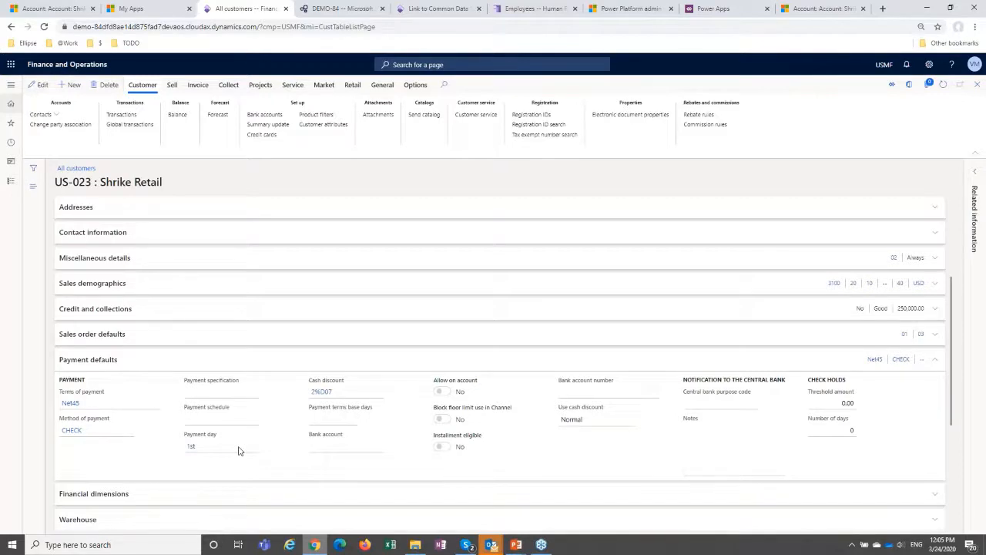
pyautogui.click(252, 448)
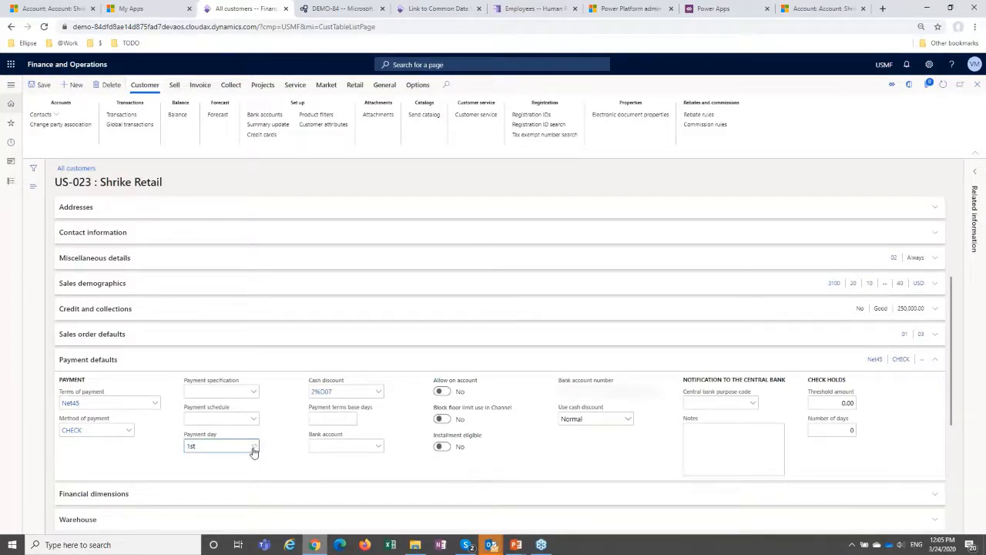
pyautogui.click(254, 448)
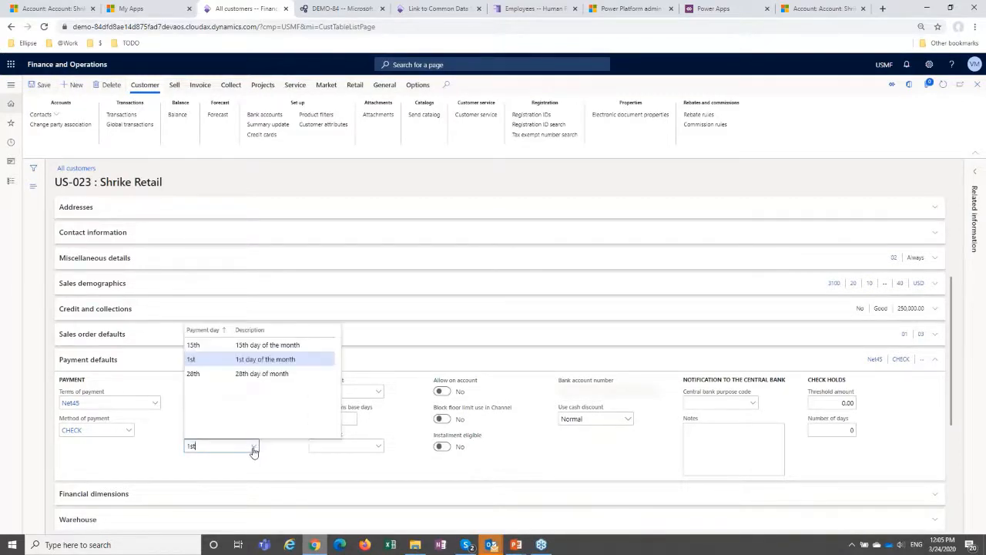
pyautogui.click(202, 351)
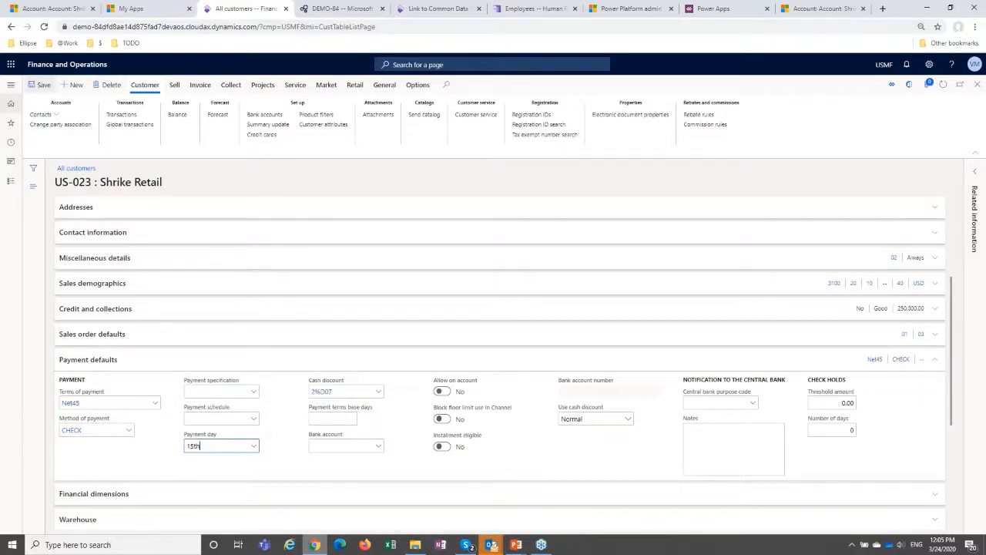
pyautogui.click(43, 86)
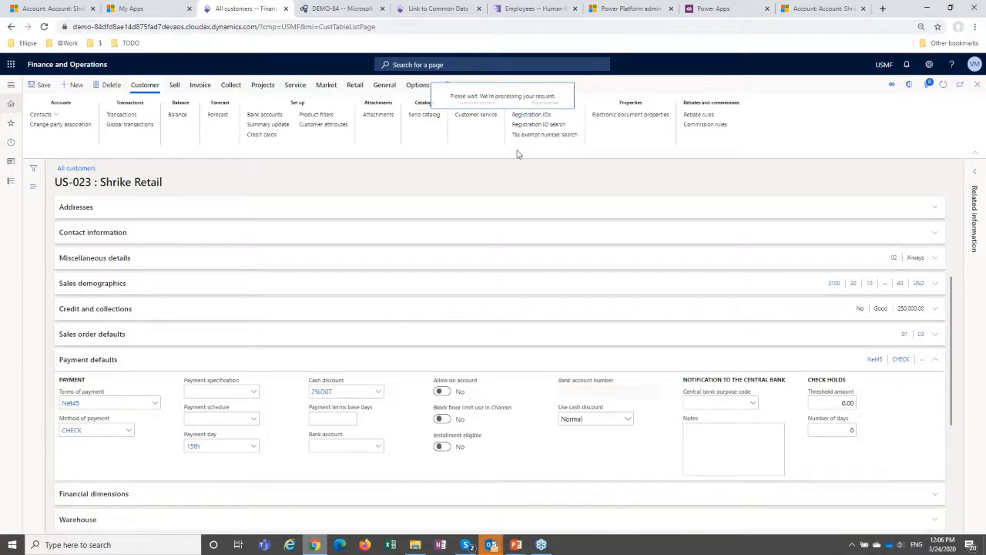
# Refresh the Shrike Retail account in Dynamics 365 Sales and check the Payment Day in its Accounting details.
pyautogui.hotkey('ctrl', '9')
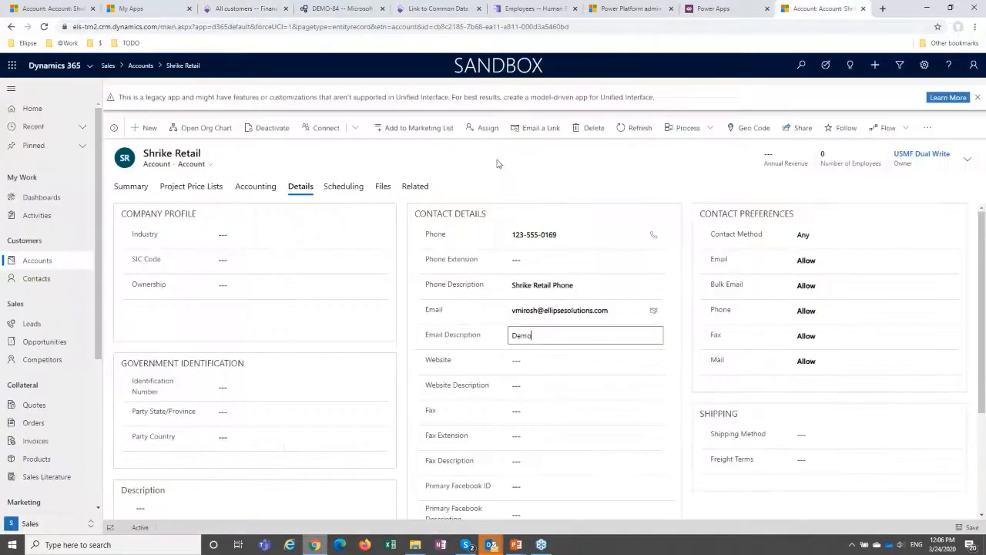
pyautogui.click(952, 8)
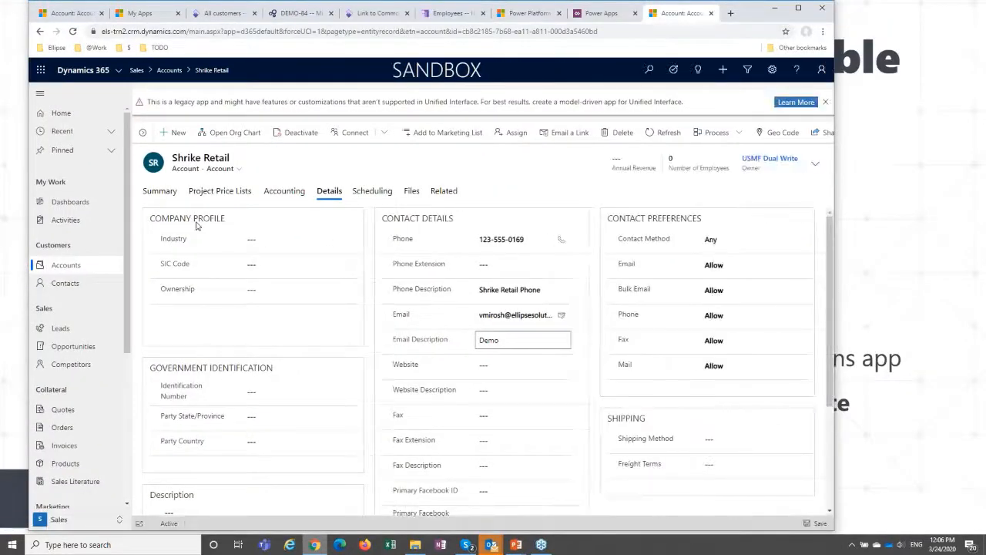
pyautogui.click(667, 132)
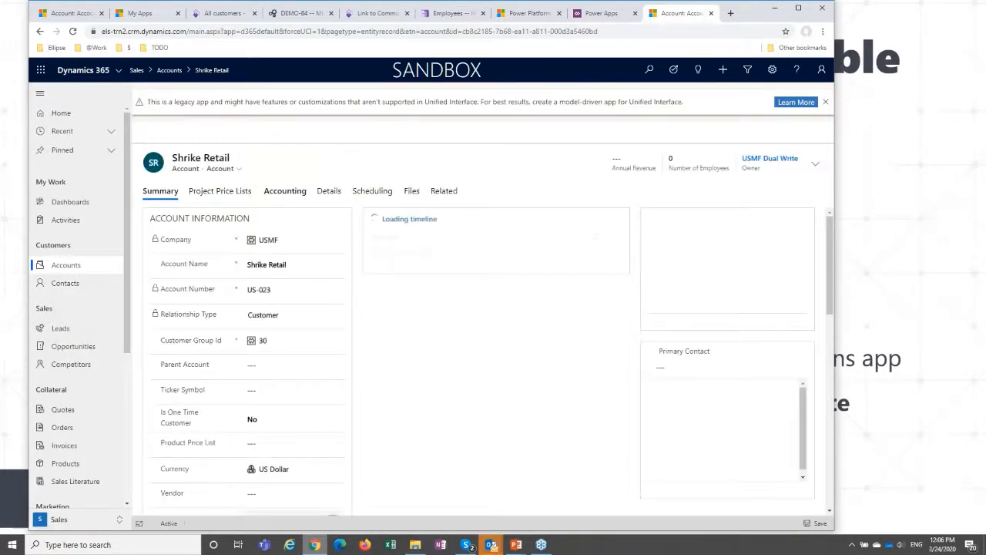
pyautogui.click(285, 191)
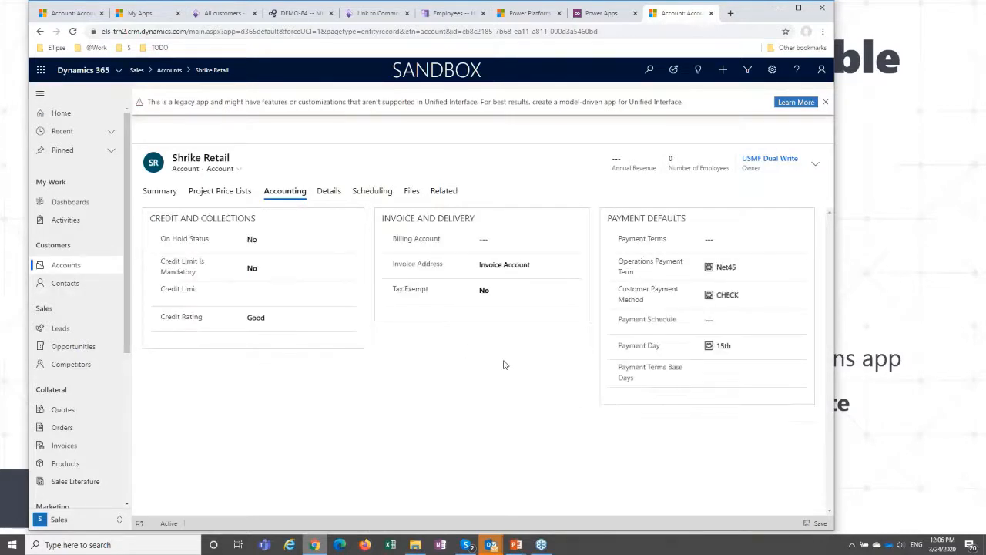
pyautogui.click(714, 353)
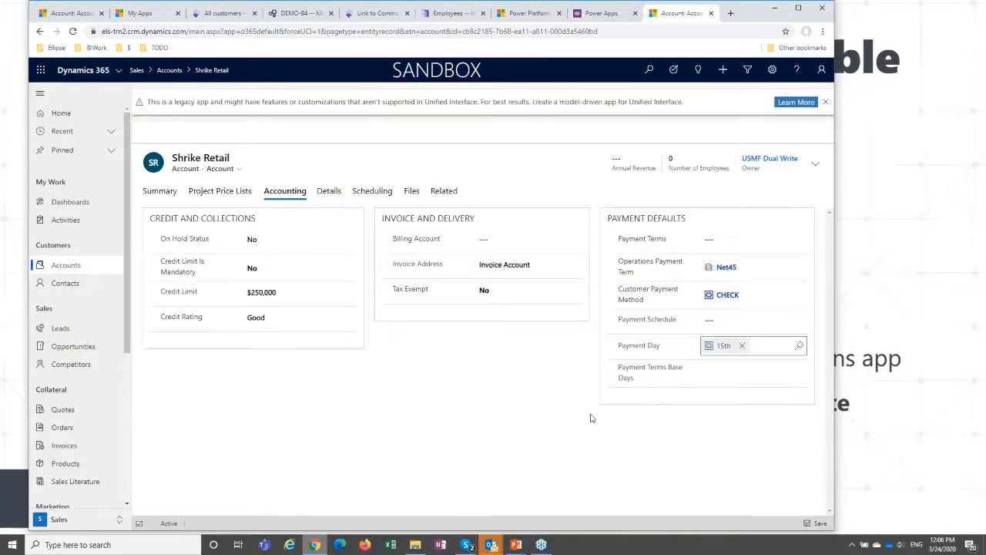
# Switch back to the PowerPoint slide show and advance to the Expected in the next phase slide.
pyautogui.moveTo(516, 546)
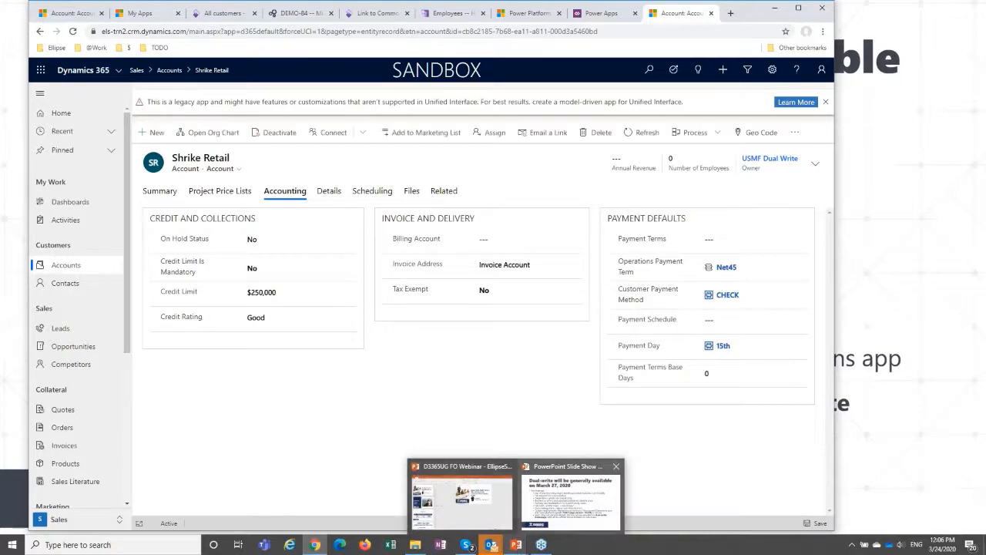
pyautogui.click(570, 499)
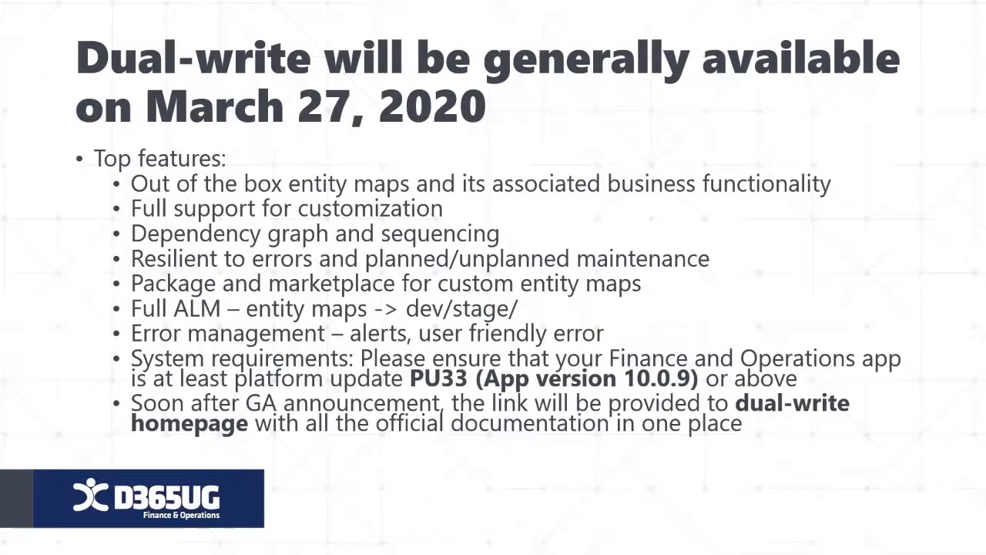
pyautogui.press('Right')
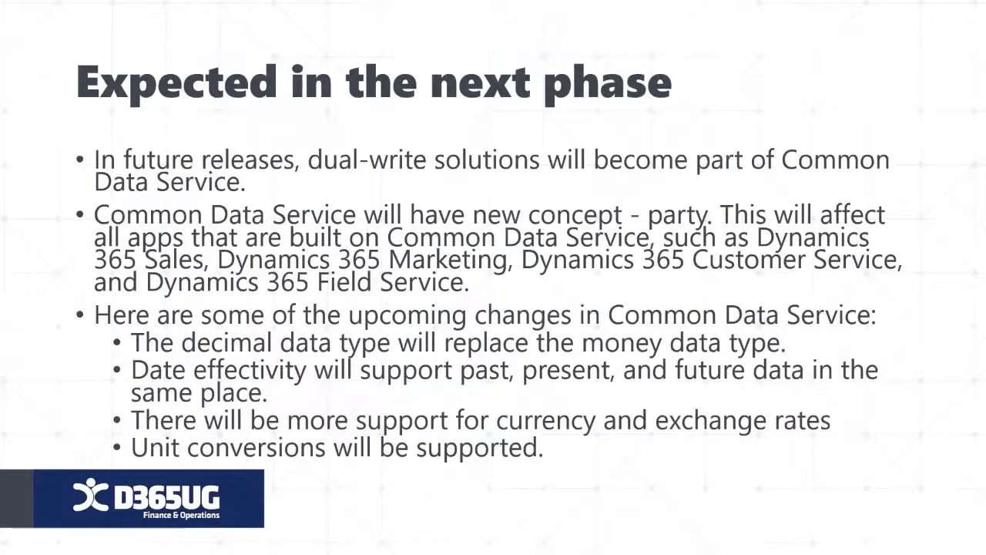